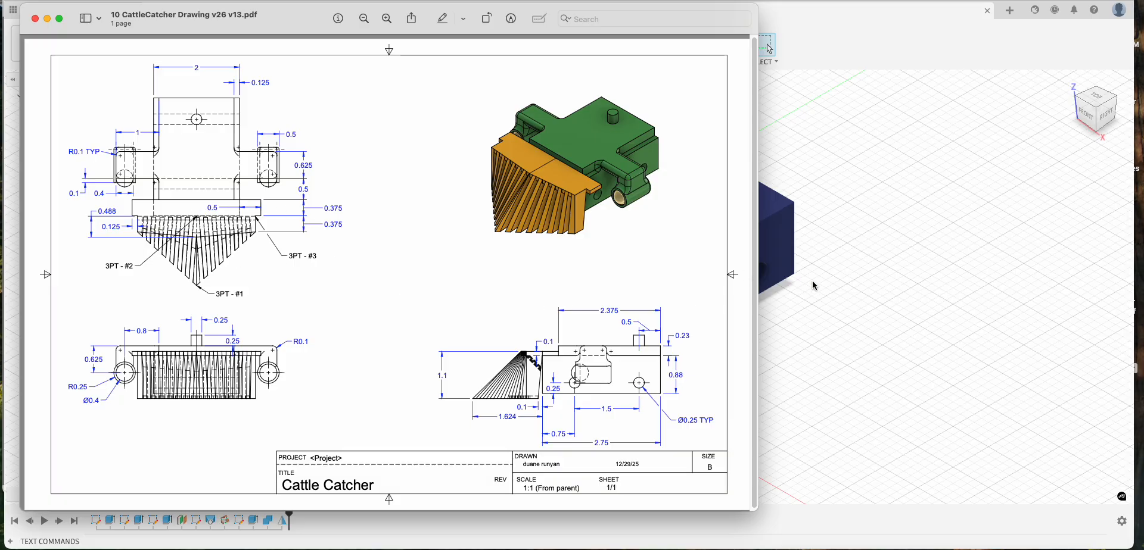
- Return from the PDF drawing to Fusion and start a sketch on the gearbox's top face
left_click(844, 304)
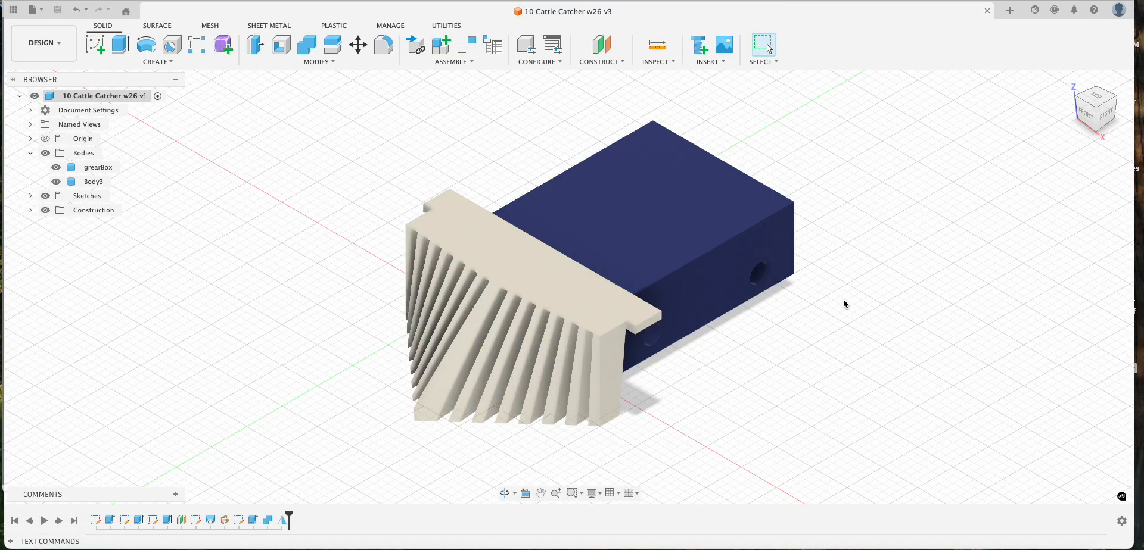
left_click(96, 49)
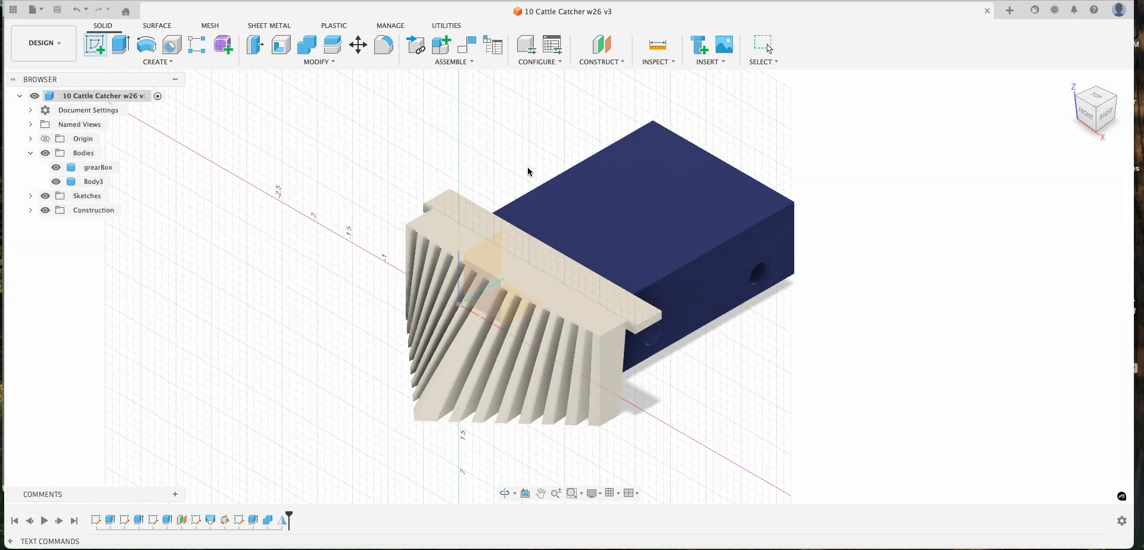
left_click(680, 191)
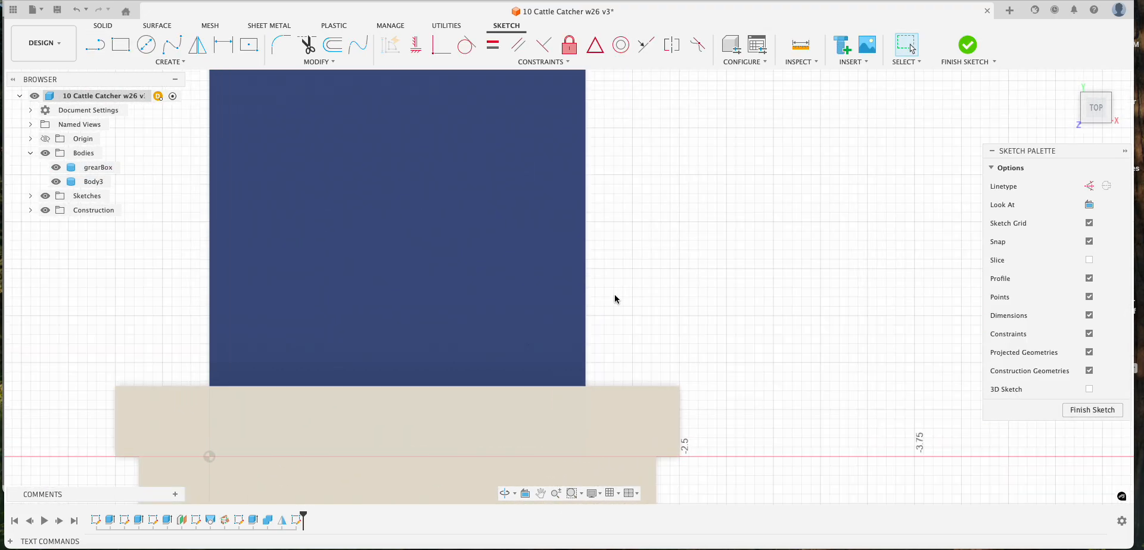
scroll(615, 299, "down", 2)
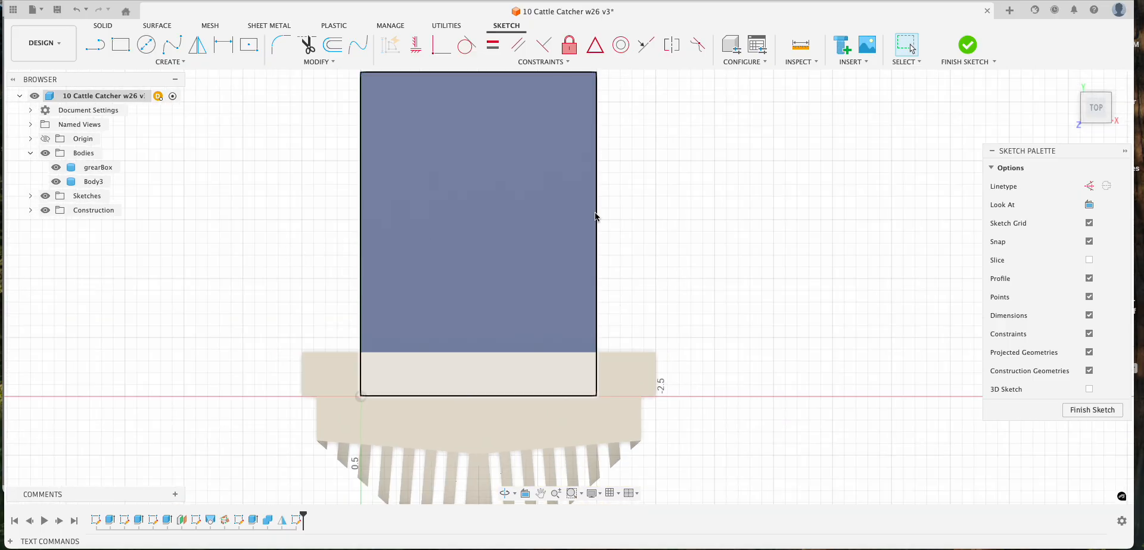
scroll(700, 215, "down", 1)
scroll(698, 215, "down", 1)
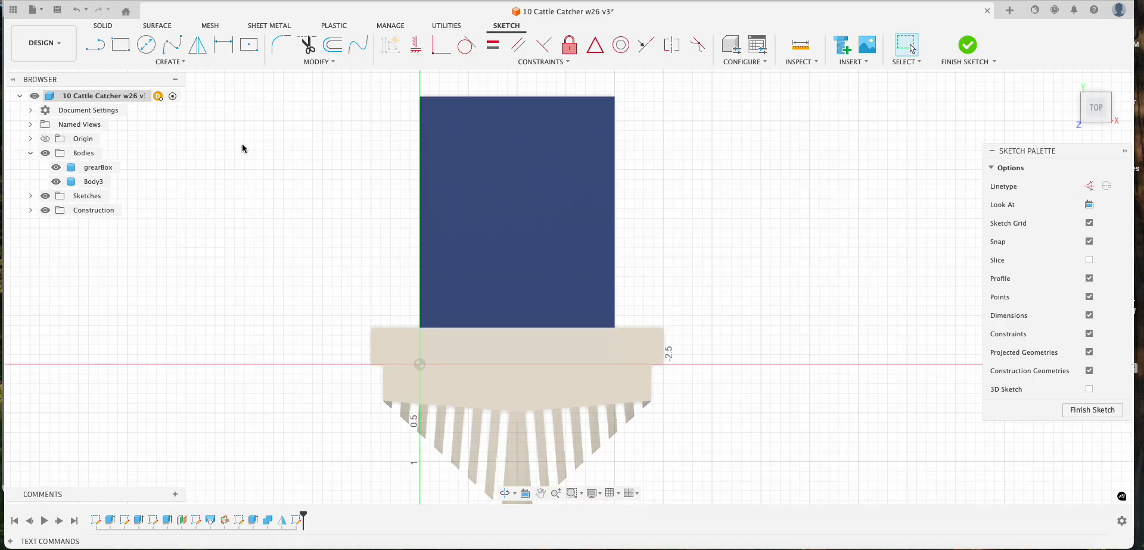
- Offset the outline of the gearbox's top face inward by 0.125 in
left_click(336, 53)
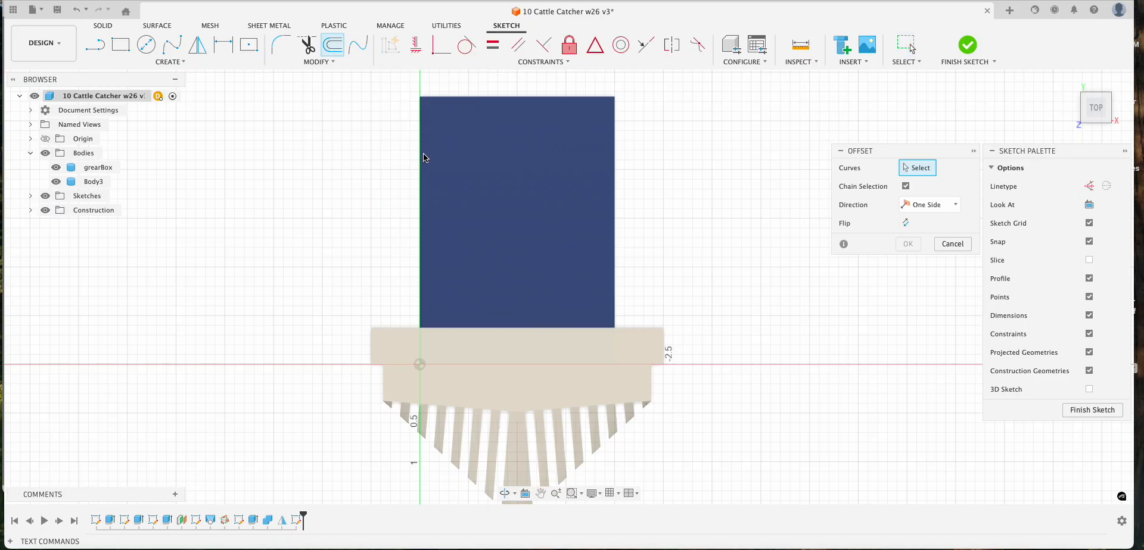
left_click(421, 155)
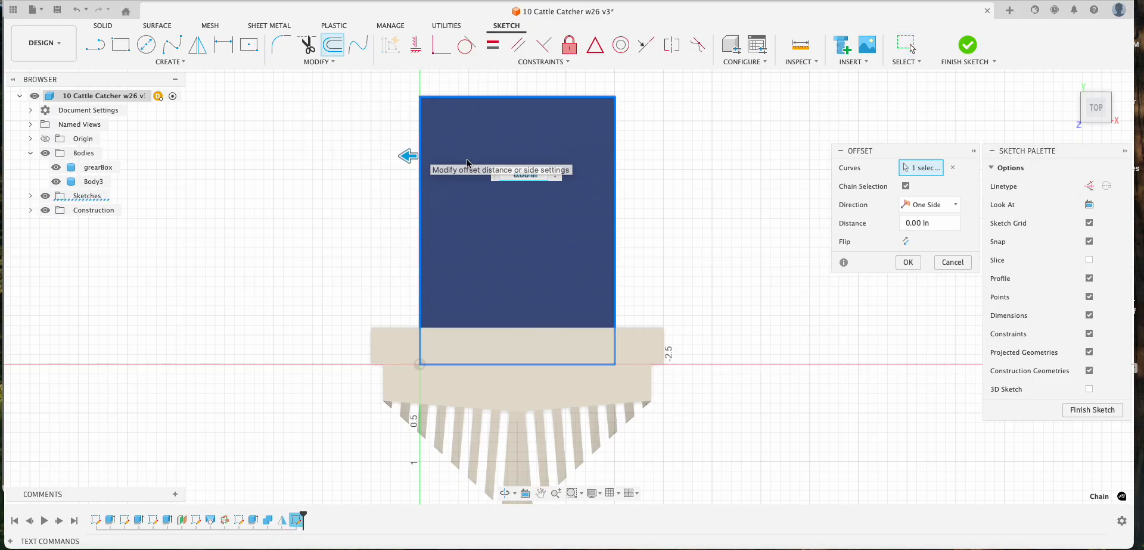
type("-.125")
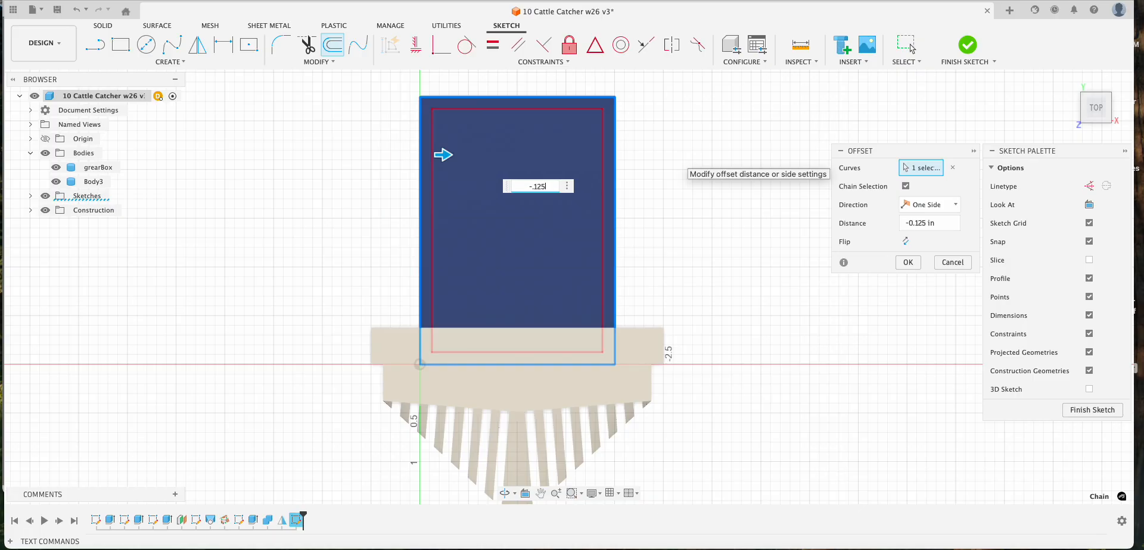
key("Return")
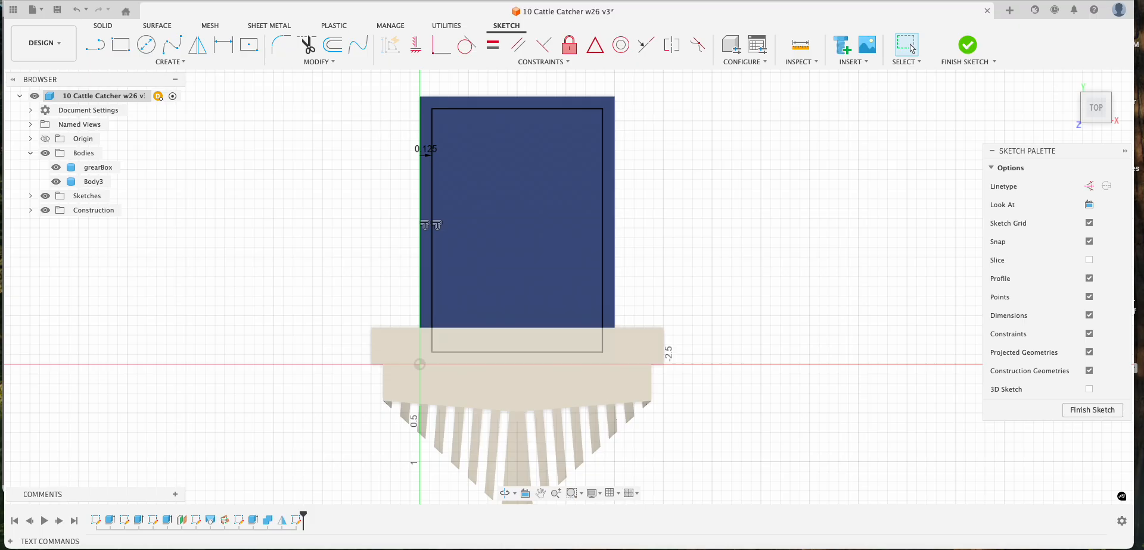
left_click(95, 44)
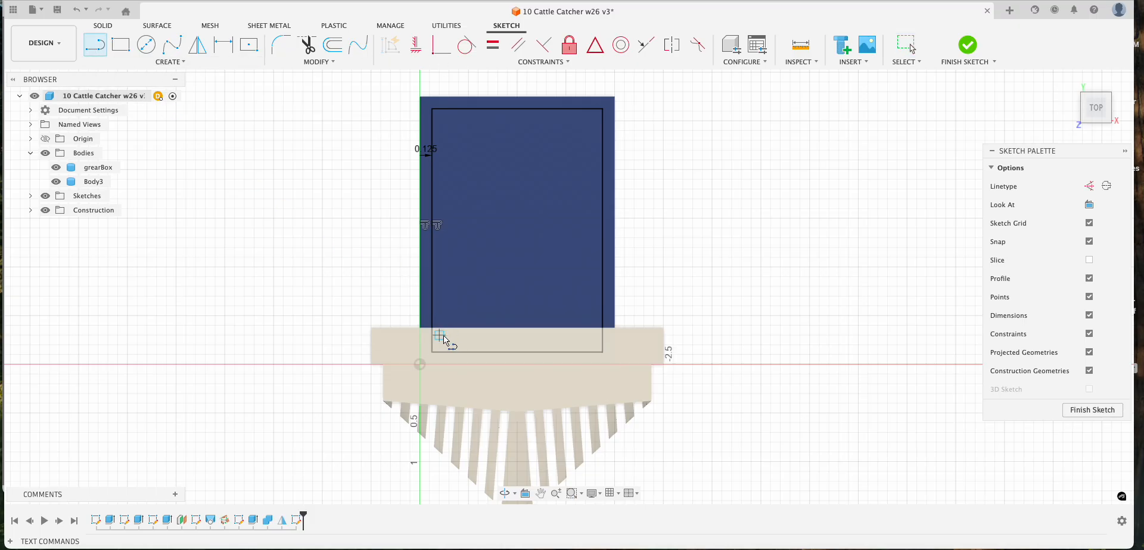
left_click(433, 329)
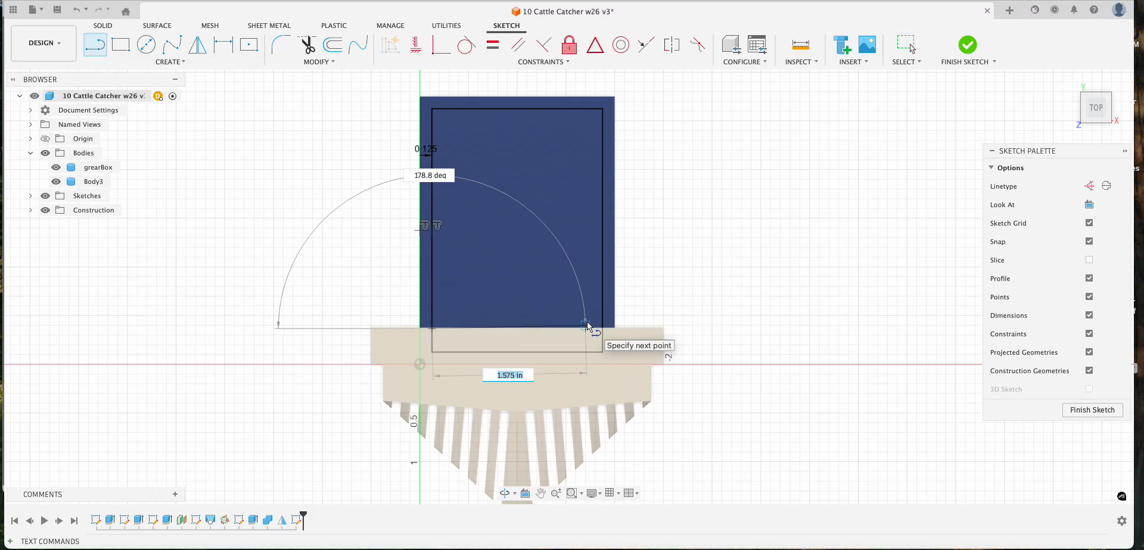
key("Escape")
- Project the cattle catcher's top face into the sketch and hide the Body3 body
scroll(472, 331, "up", 3)
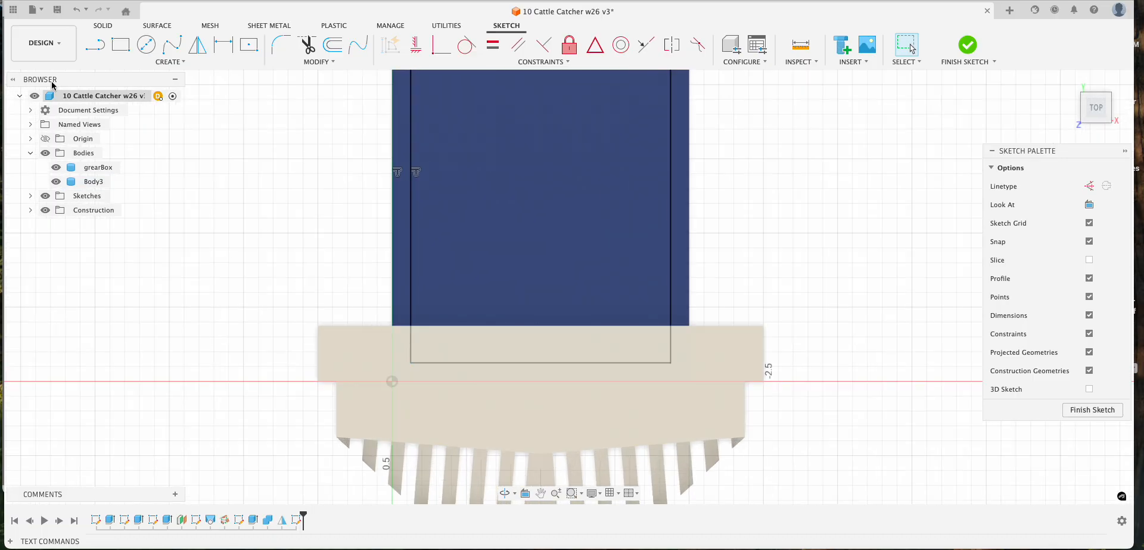
left_click(149, 63)
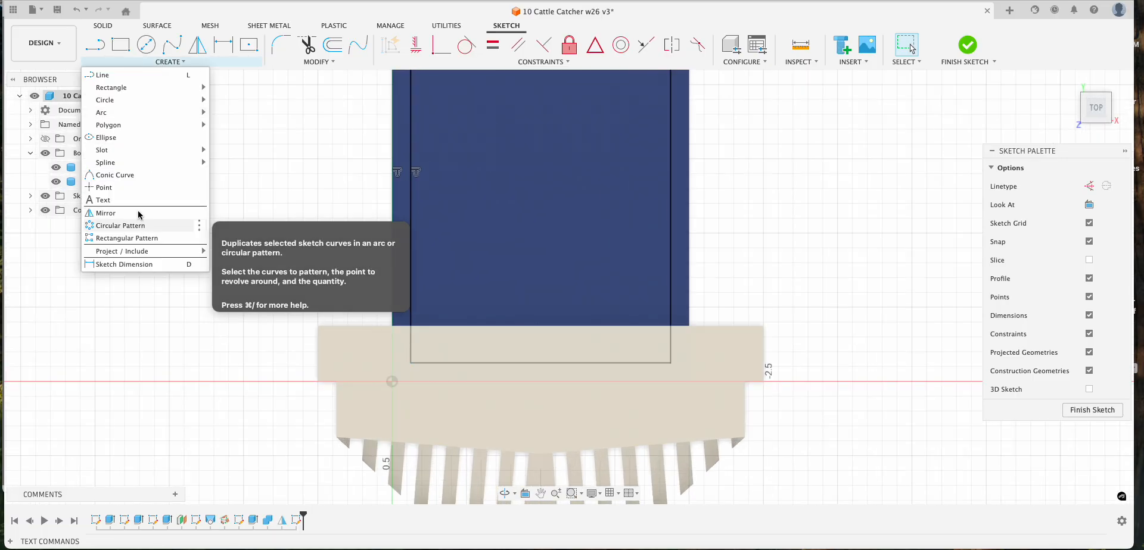
mouse_move(149, 251)
left_click(230, 250)
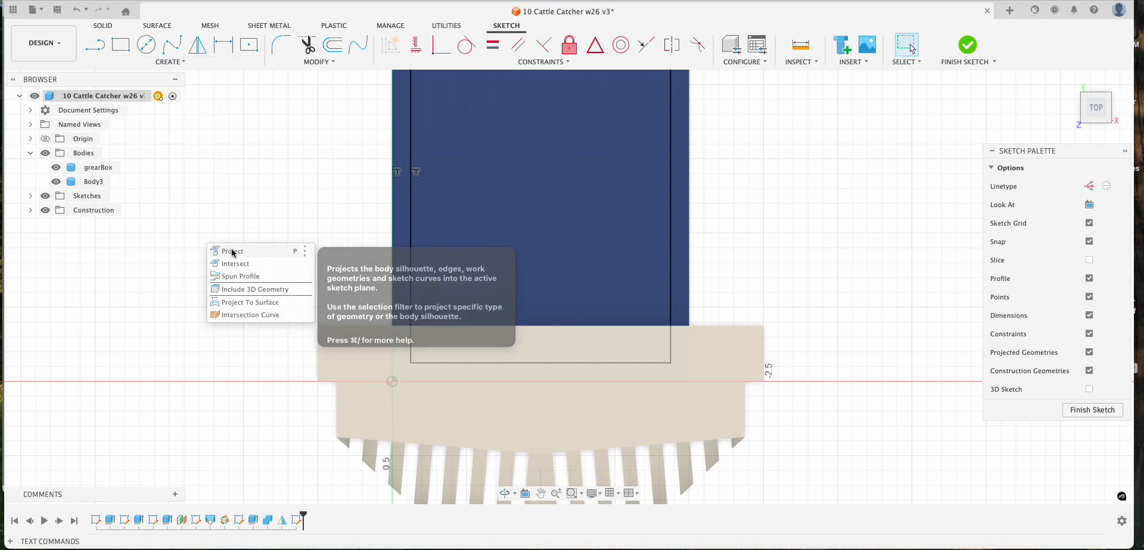
left_click(695, 351)
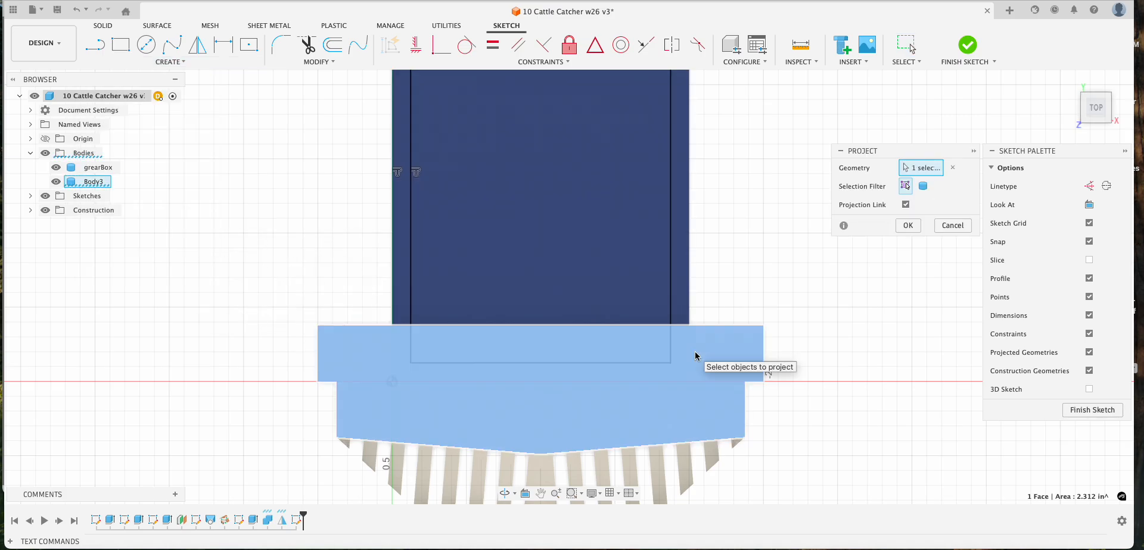
left_click(916, 232)
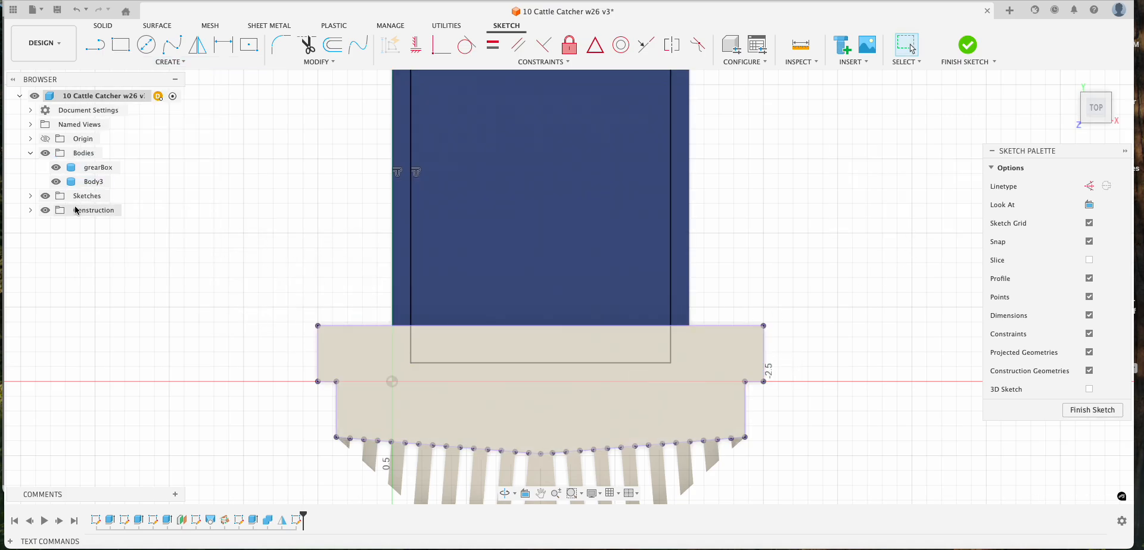
left_click(56, 183)
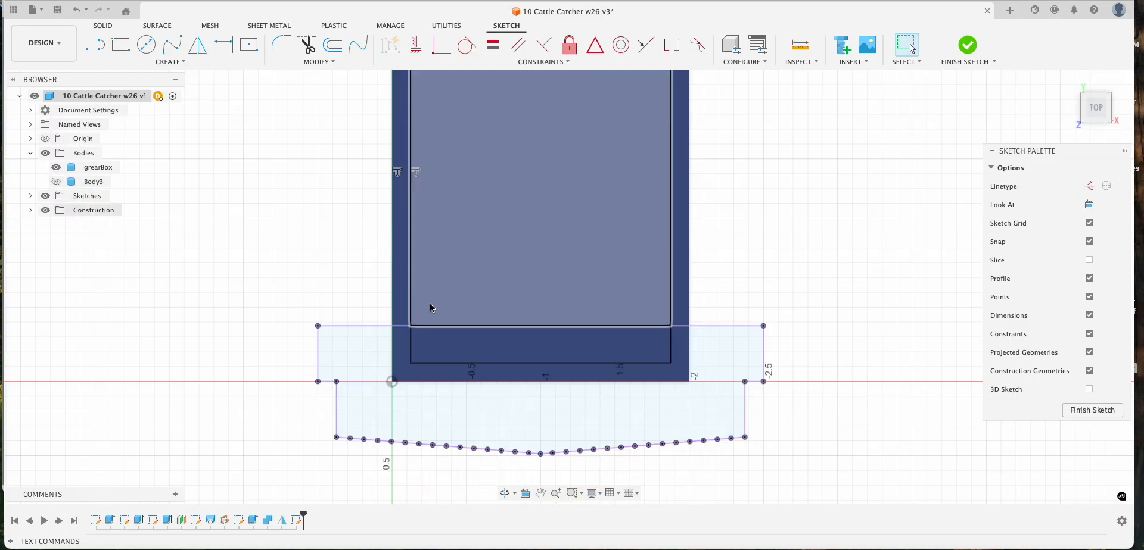
- Draw a line along the catcher's projected back edge between the two long sides of the offset rectangle
left_click(94, 46)
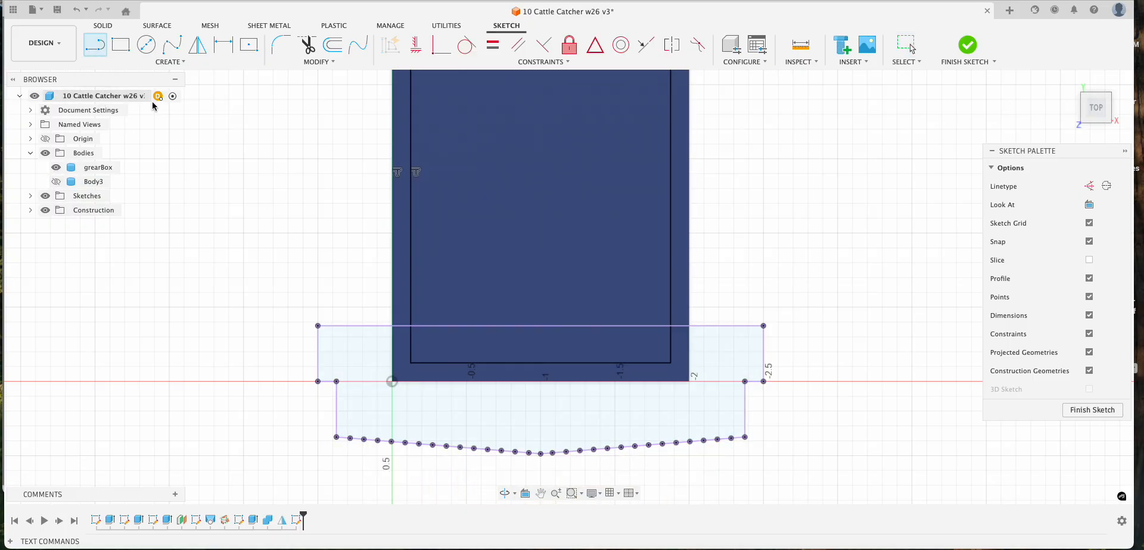
left_click(411, 326)
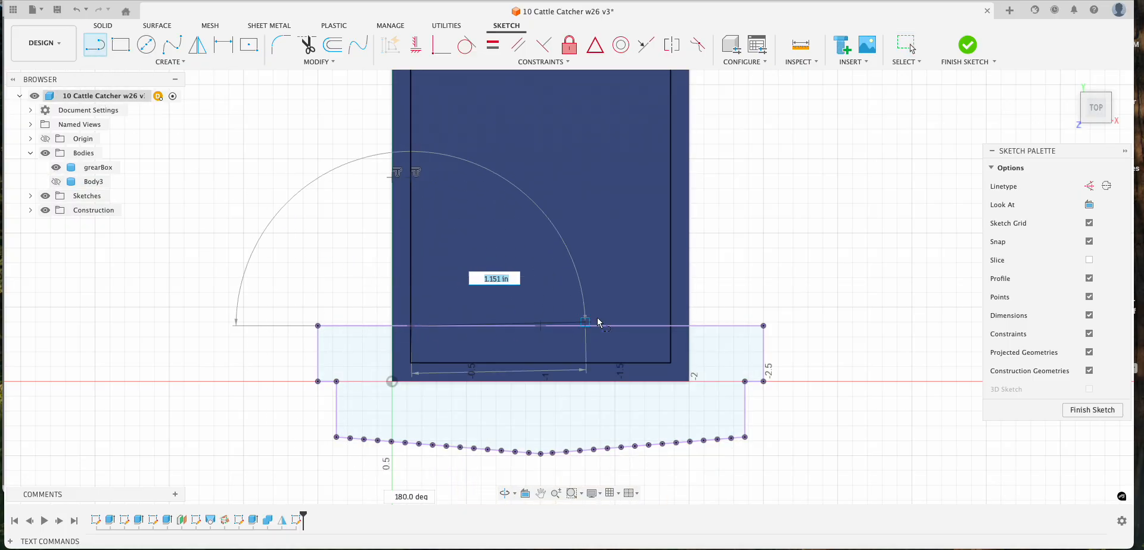
double_click(671, 326)
scroll(582, 310, "up", 2)
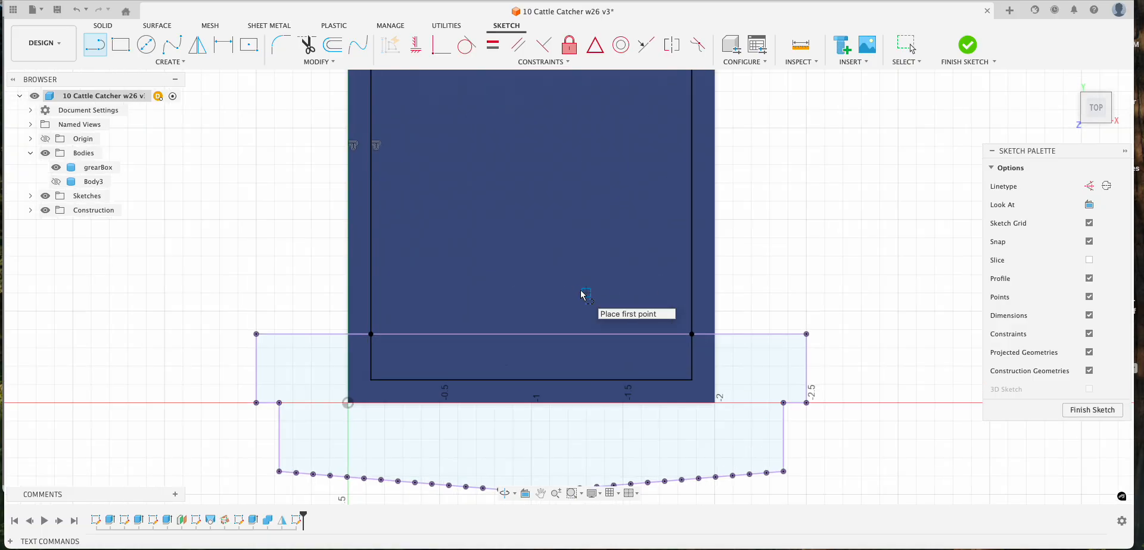
- Extend both long sides of the offset rectangle to the gearbox's rear edge
scroll(596, 306, "down", 5)
middle_click_drag(564, 242, 562, 288)
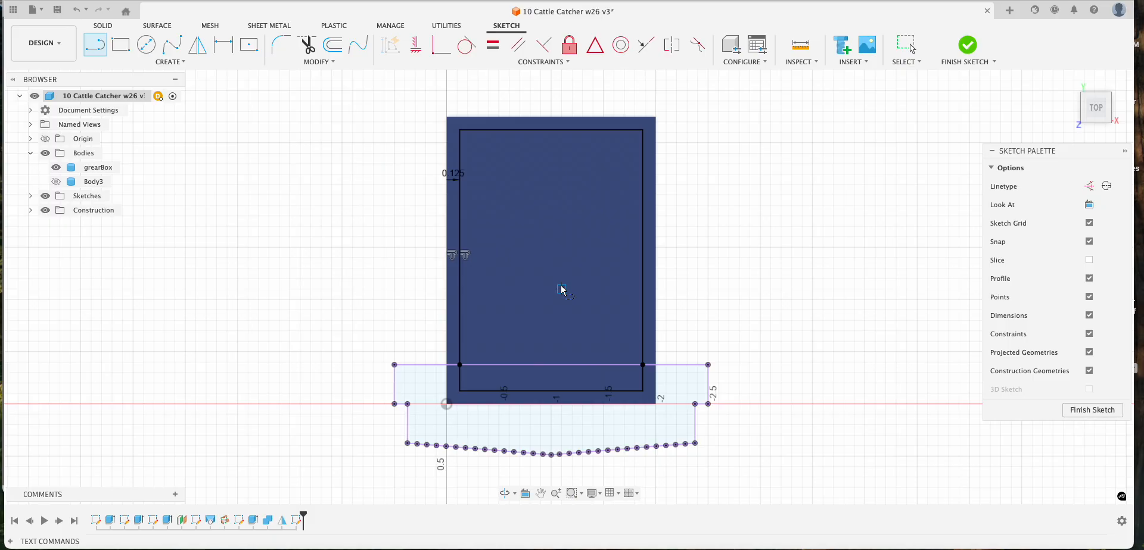
left_click(328, 60)
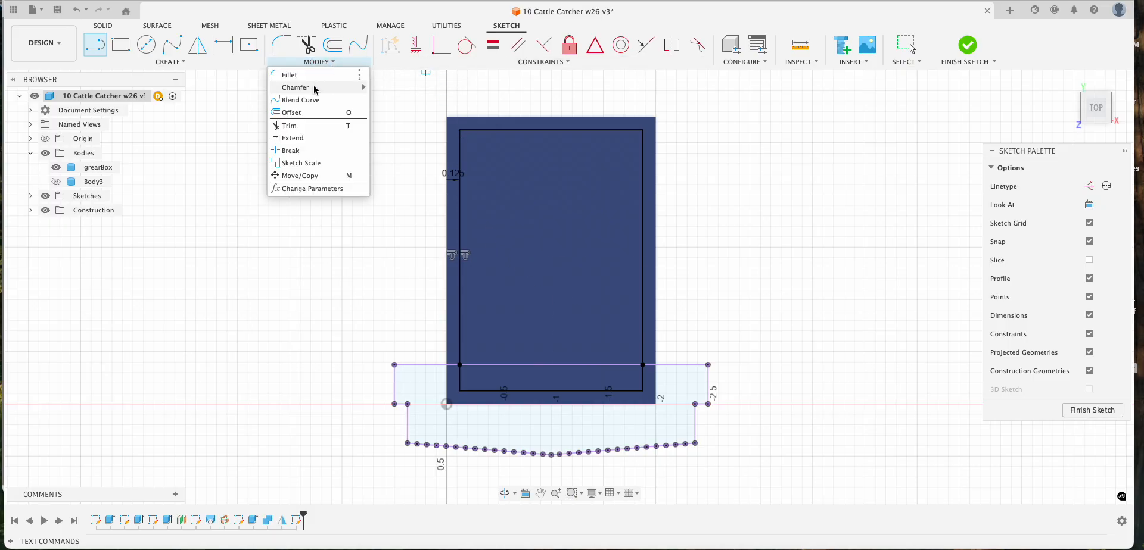
left_click(301, 141)
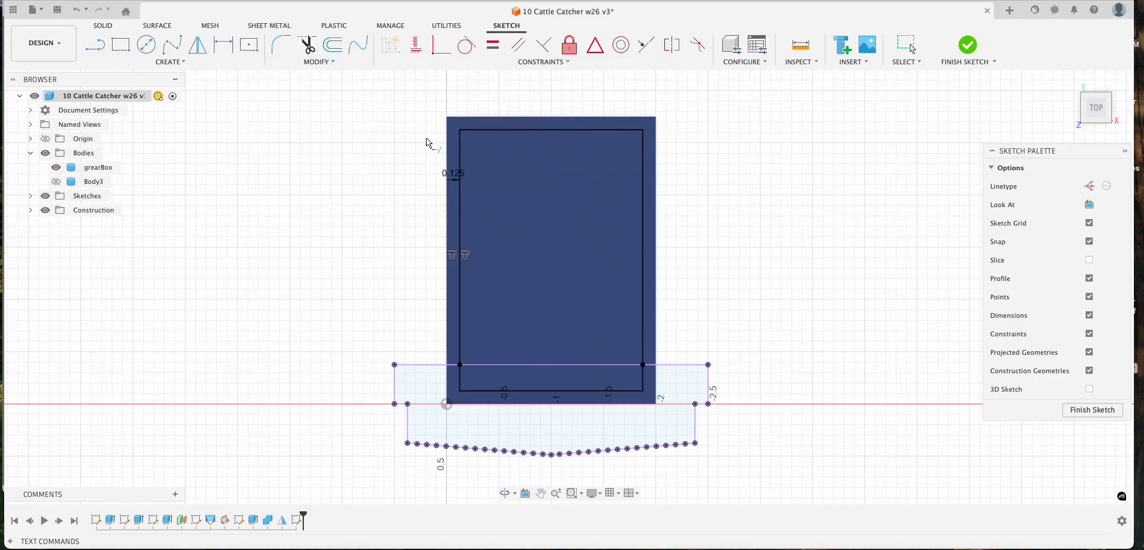
left_click(463, 142)
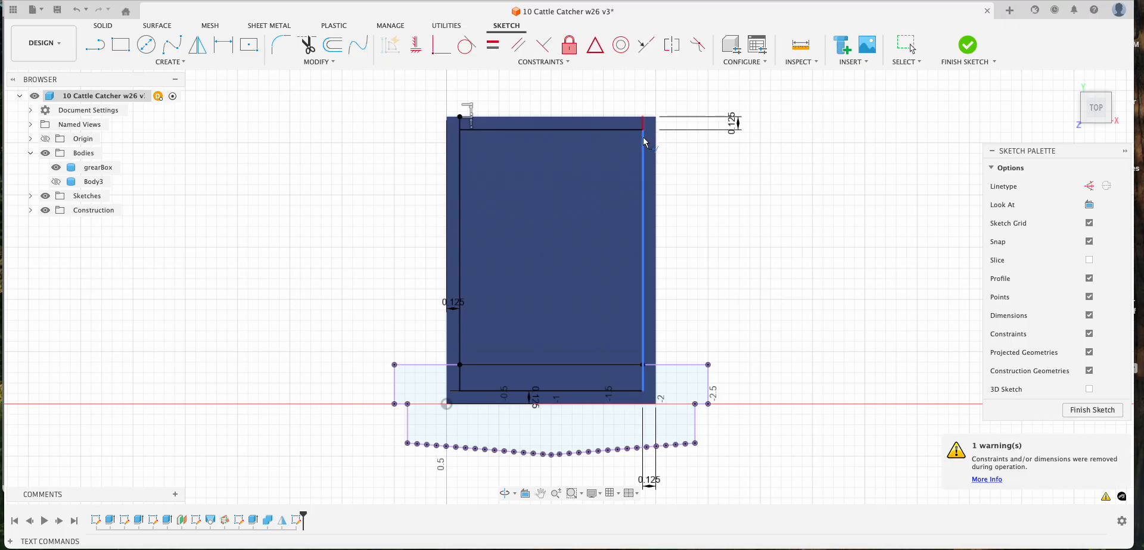
left_click(644, 139)
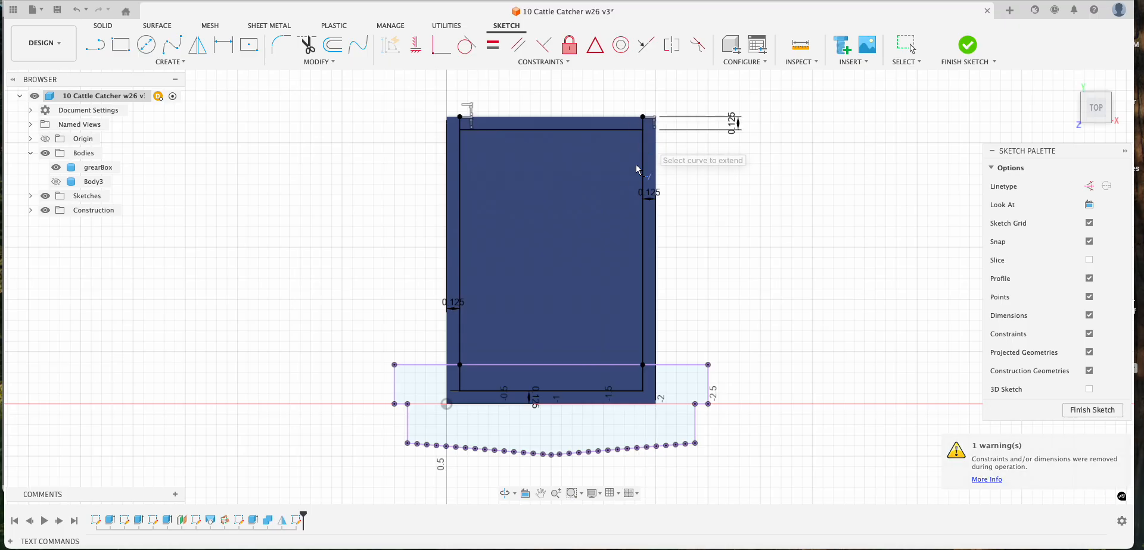
- Trim away the offset's rear line and close the outline with a 1.75 in line along the gearbox's rear edge
left_click(308, 48)
left_click(516, 130)
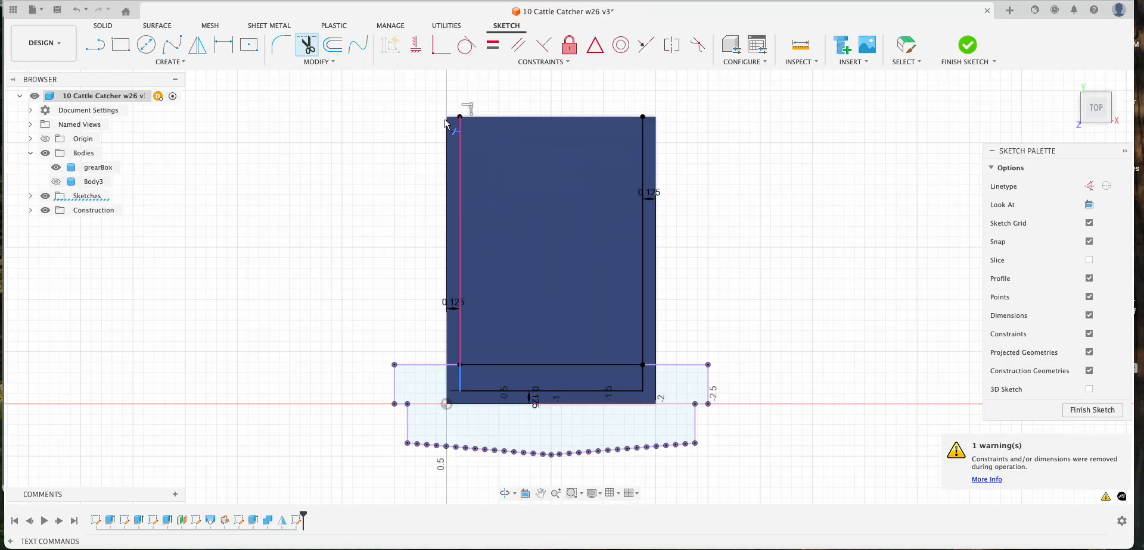
key("l")
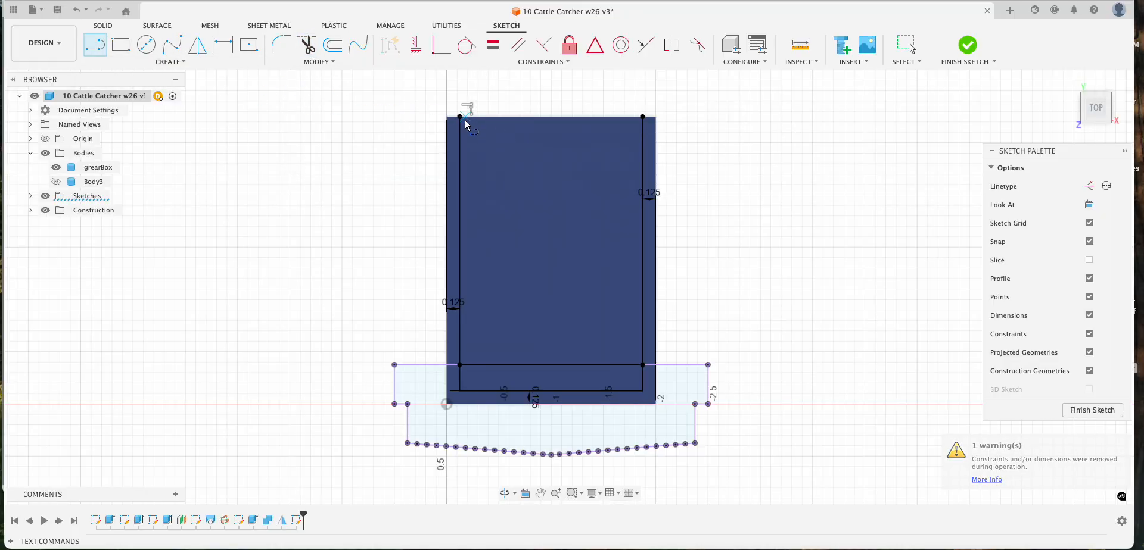
left_click_drag(463, 115, 643, 120)
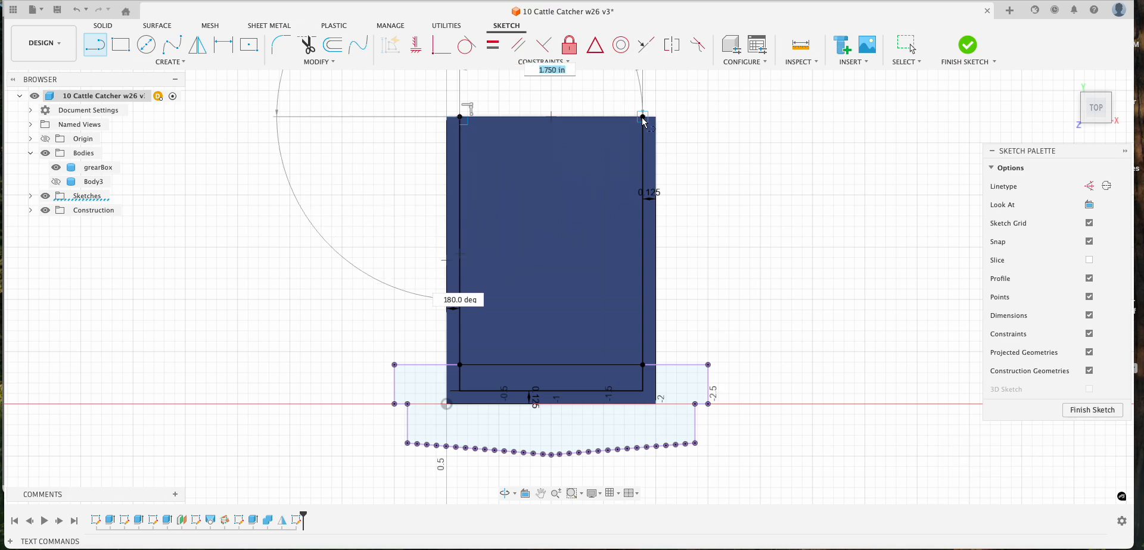
left_click(643, 118)
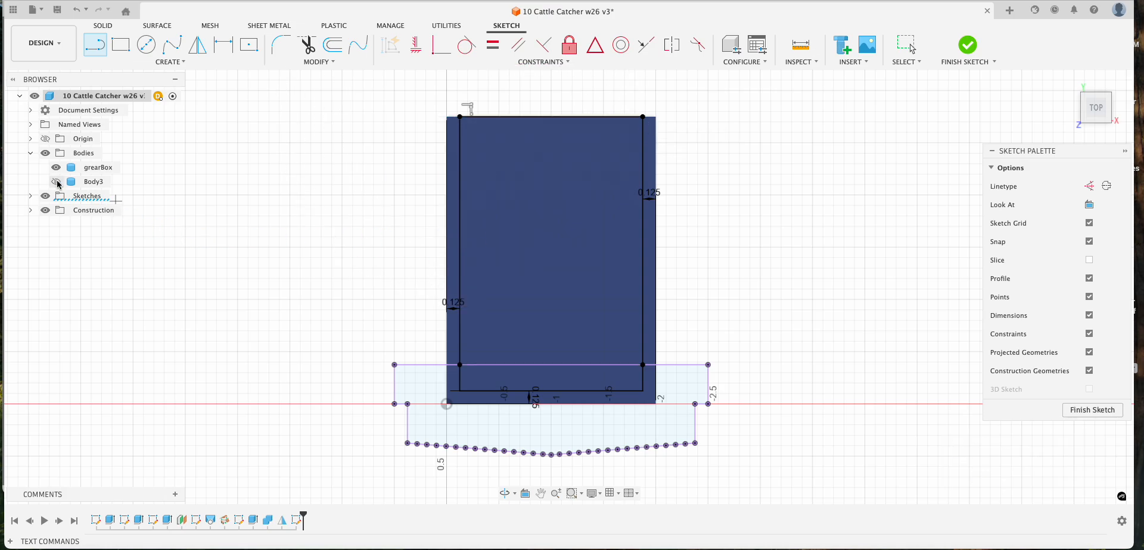
- Hide the grearBox body, finish the sketch and return to the isometric home view
left_click(55, 167)
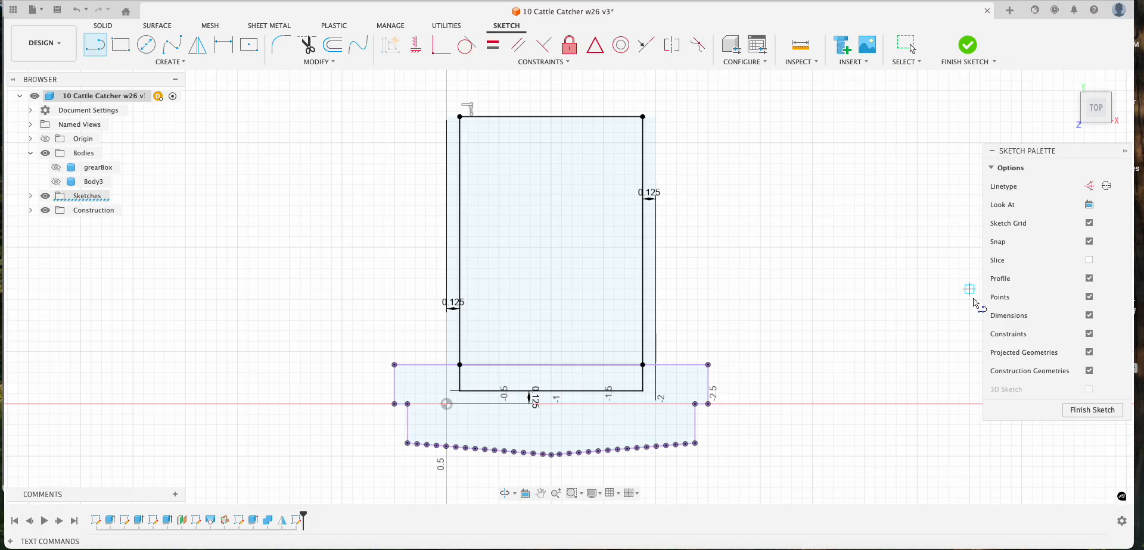
left_click(1097, 410)
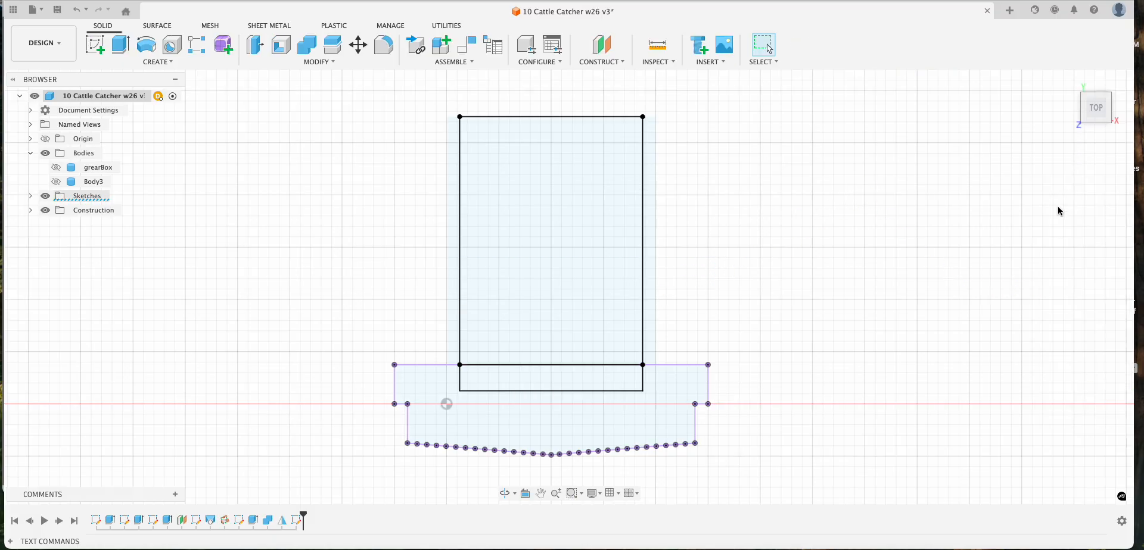
left_click(1069, 80)
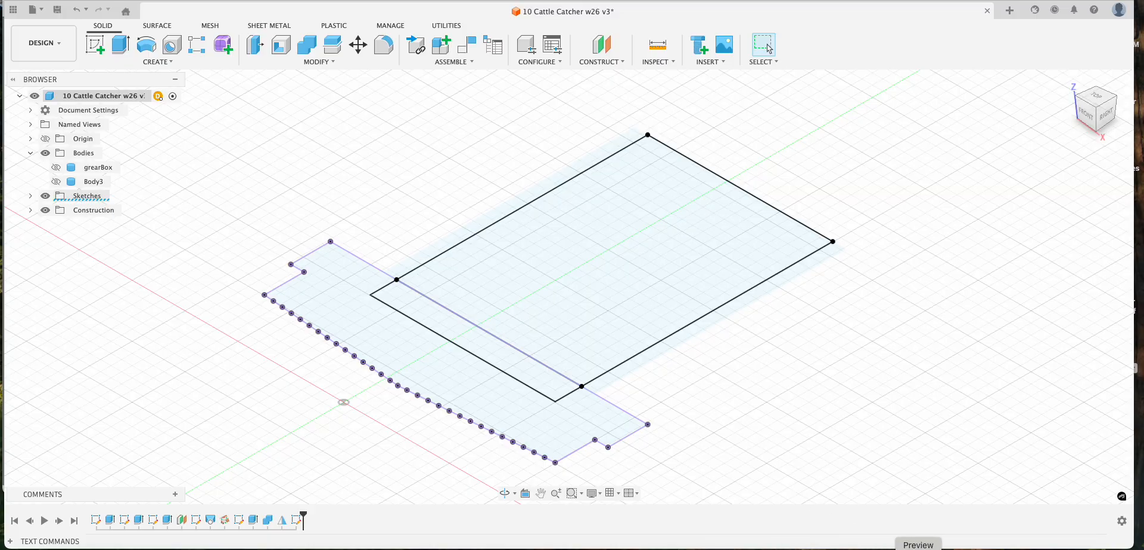
- Check the plate thickness in the PDF drawing and extrude the rectangular plate profile behind the catcher 0.23 in as a new body
left_click(918, 548)
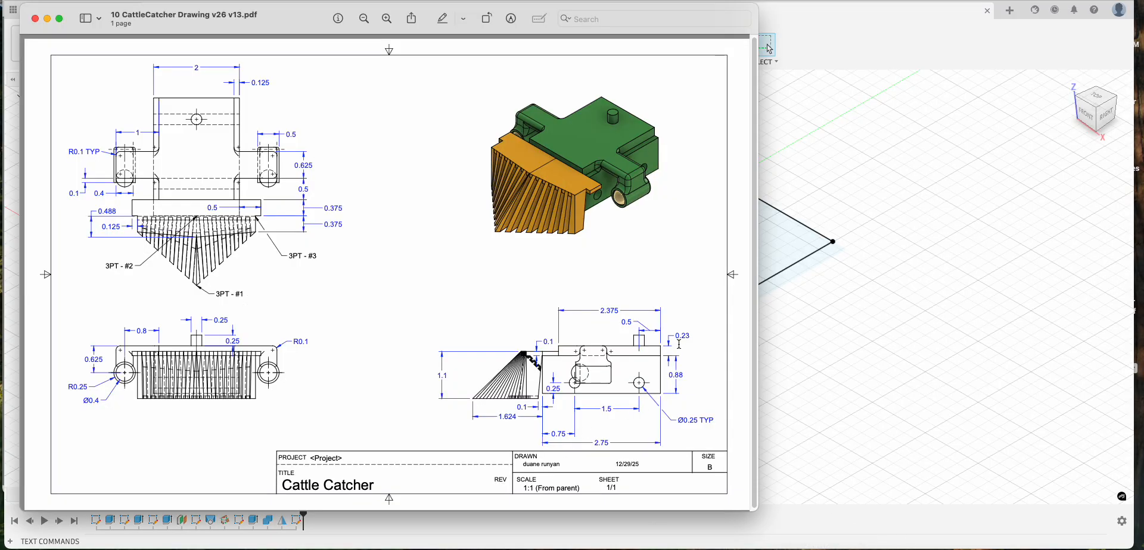
left_click(899, 244)
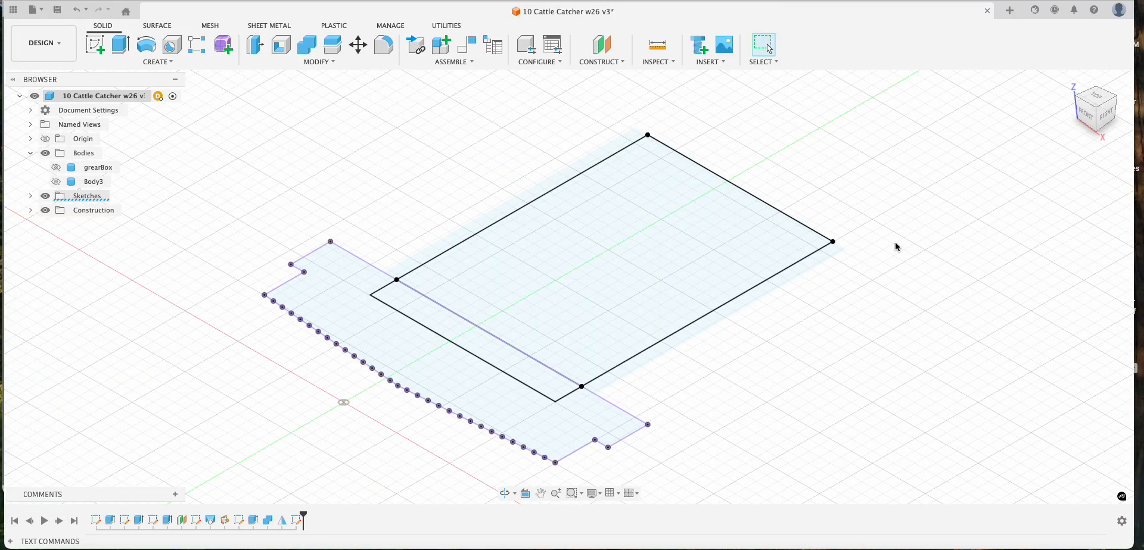
left_click(121, 45)
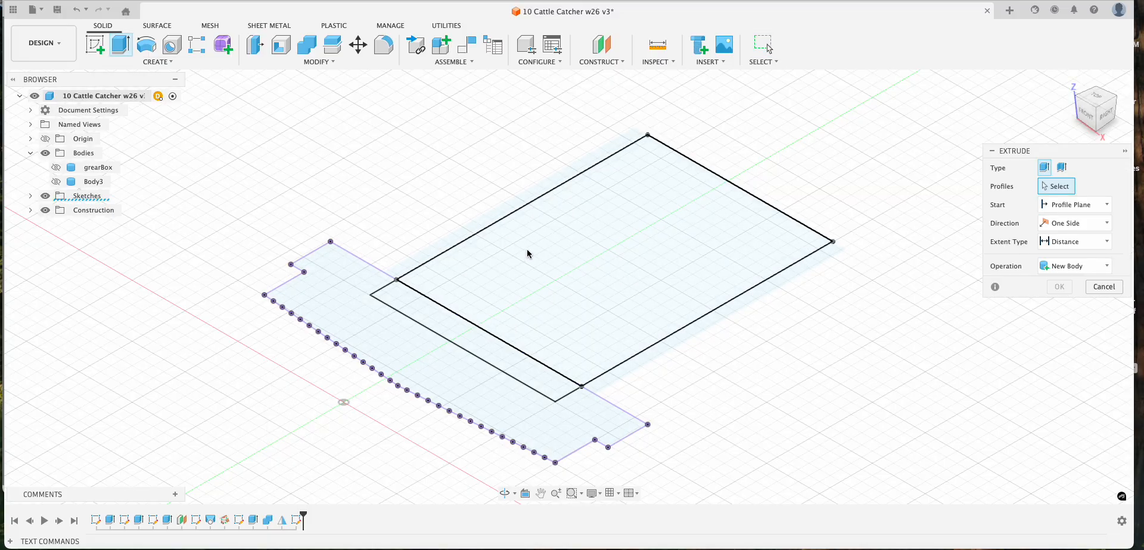
left_click(555, 270)
type(".23")
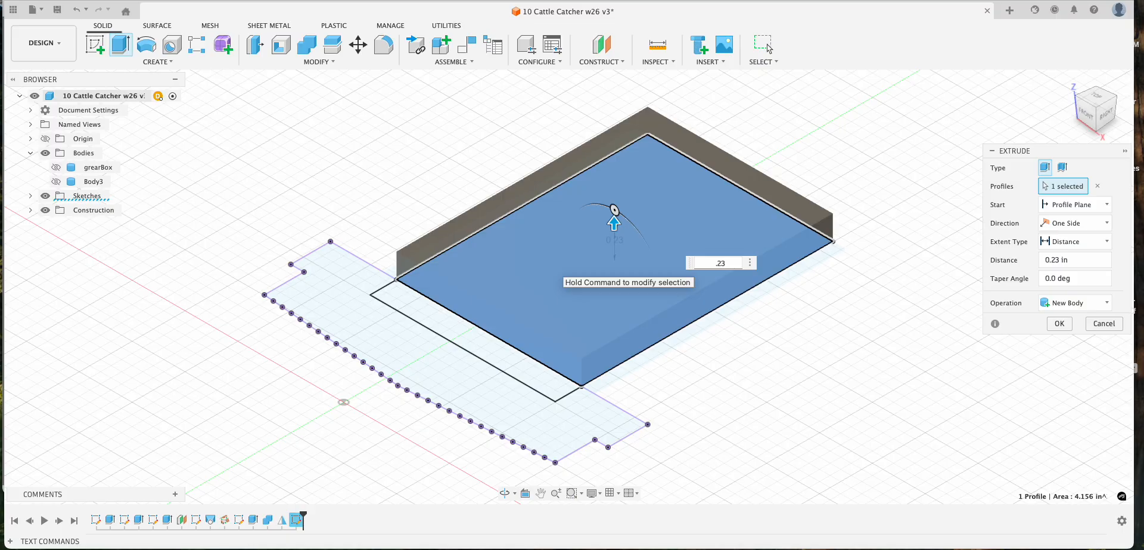
key("Return")
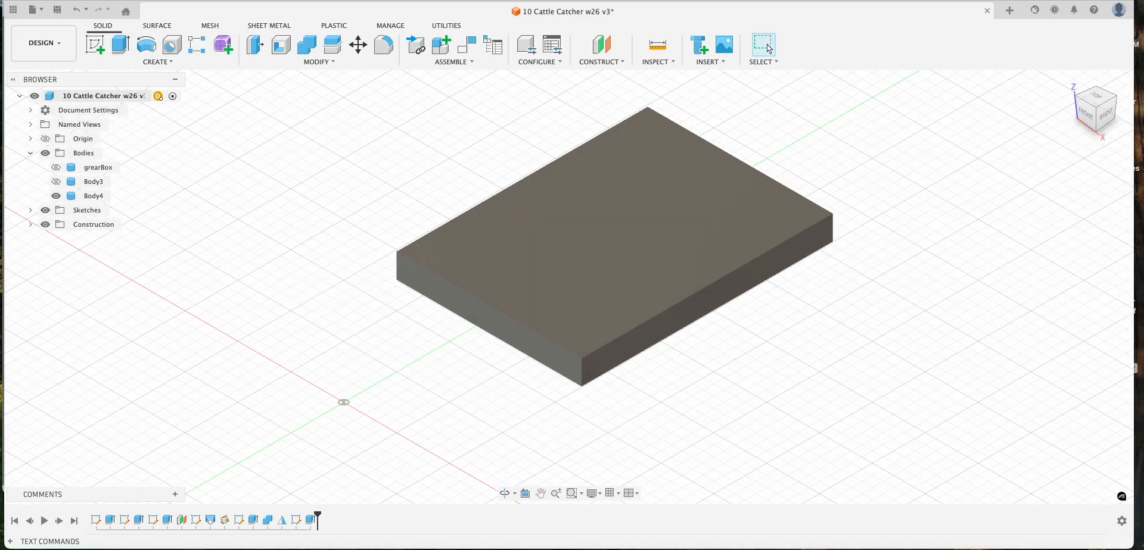
- Rename Body3, the hidden catcher body, as gard
left_click(92, 184)
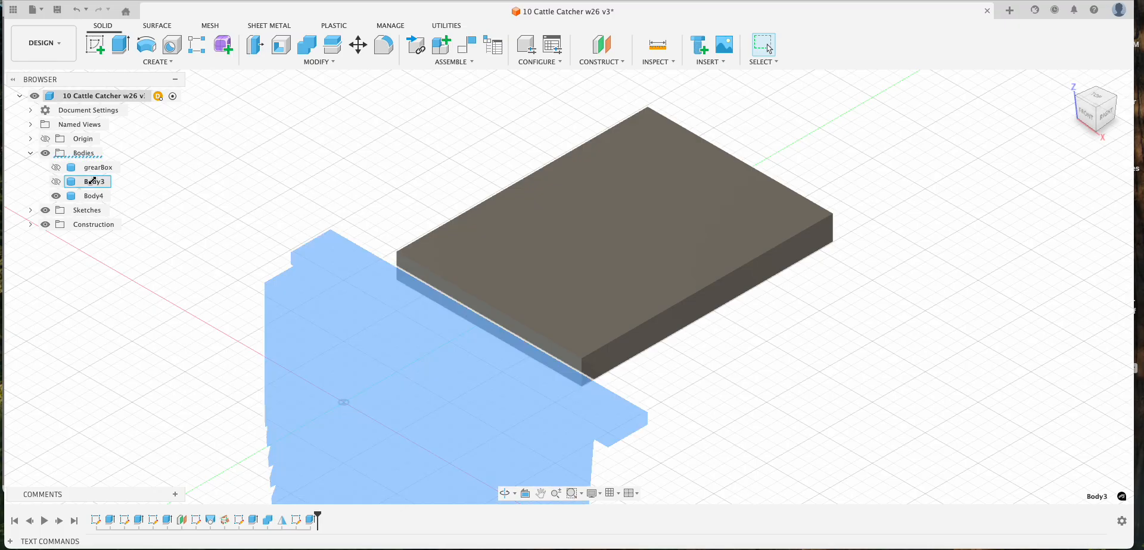
double_click(92, 180)
type("g")
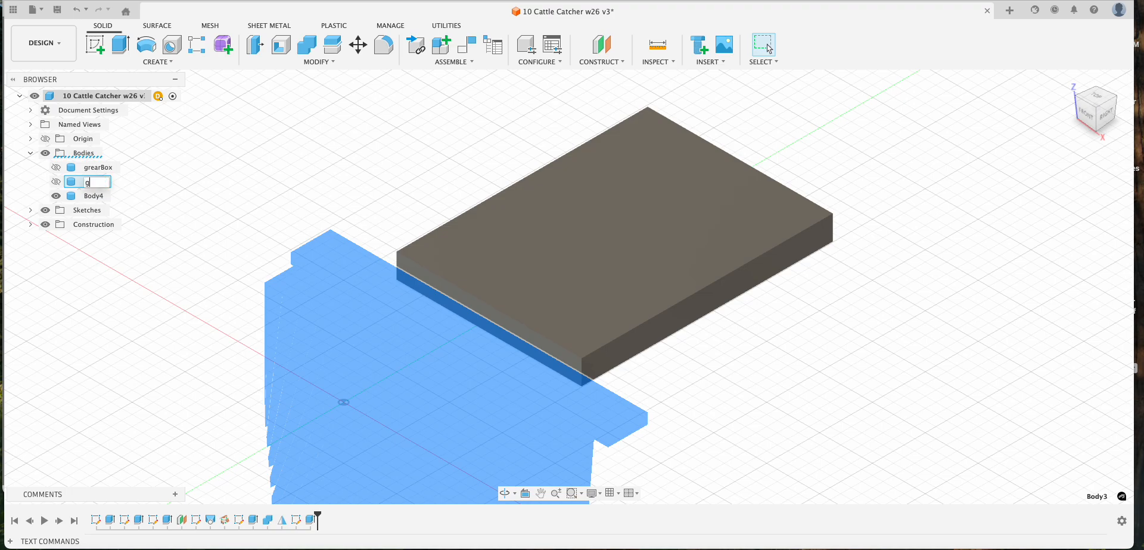
type("ard")
key("Return")
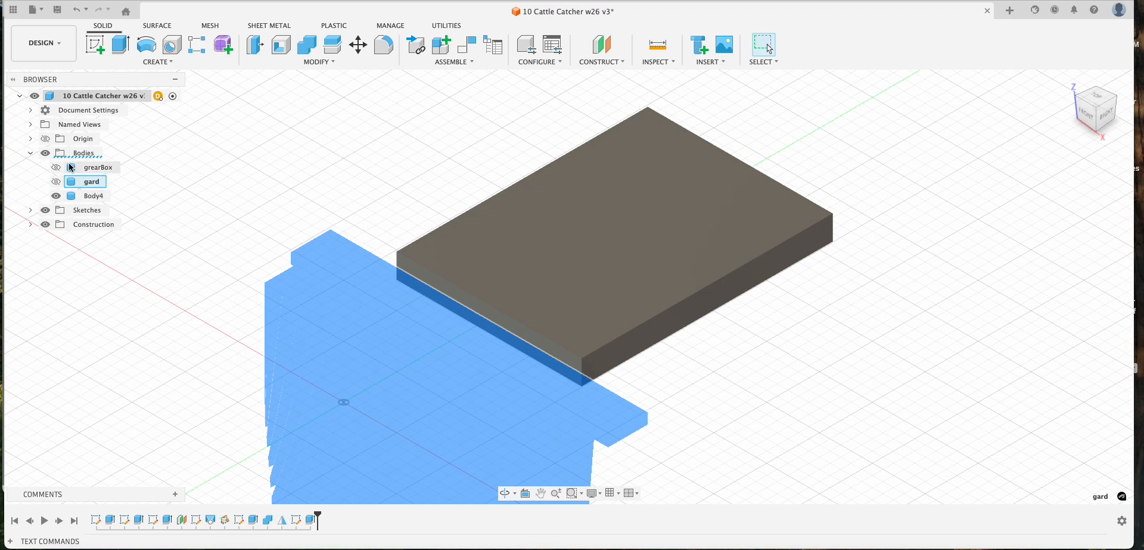
- Rename the newly extruded plate body as lightbar and clear the selection
double_click(95, 197)
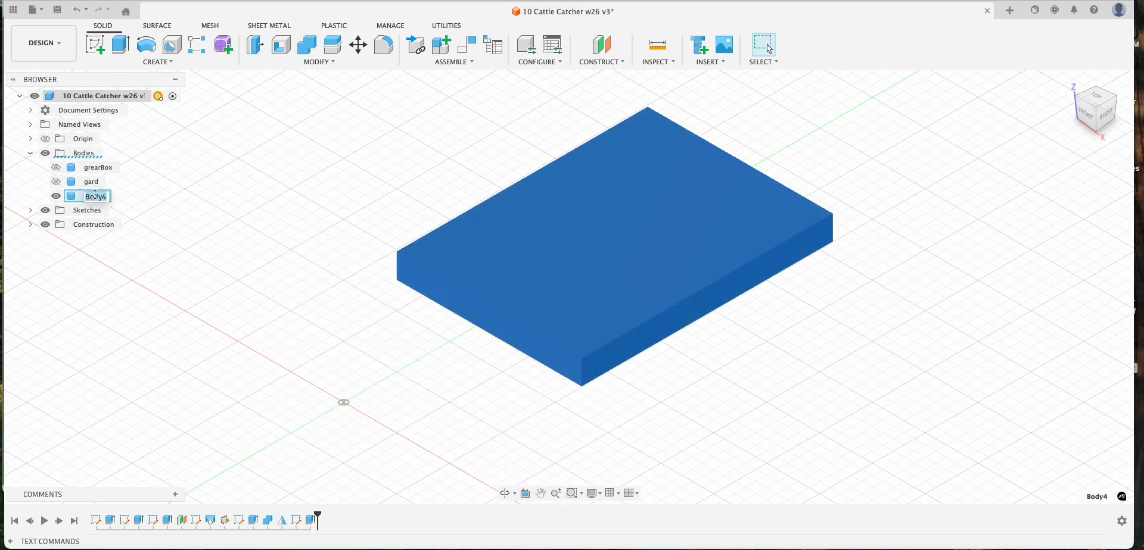
type("lightbar")
key("Return")
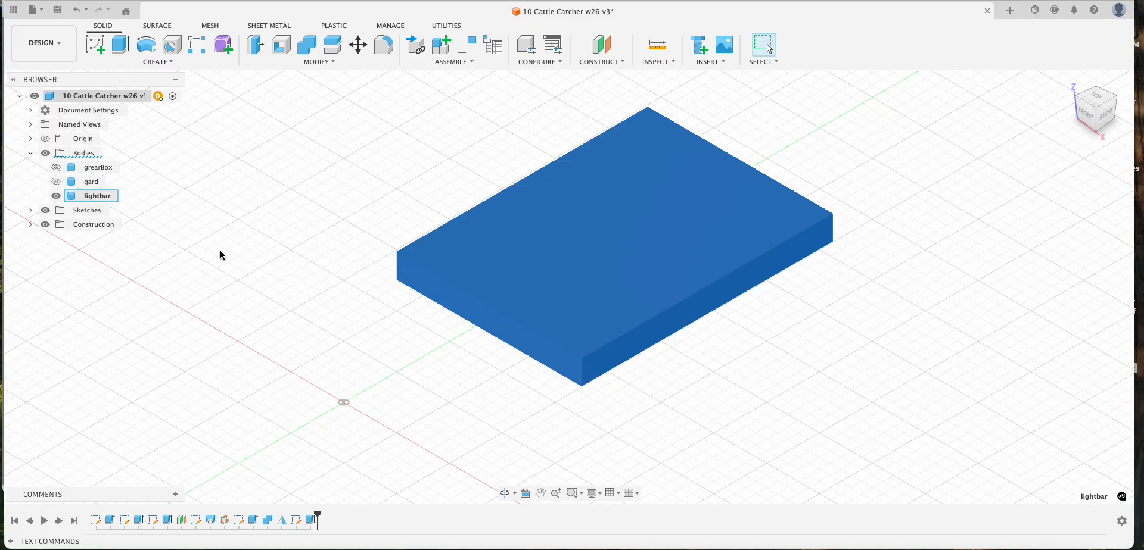
left_click(250, 255)
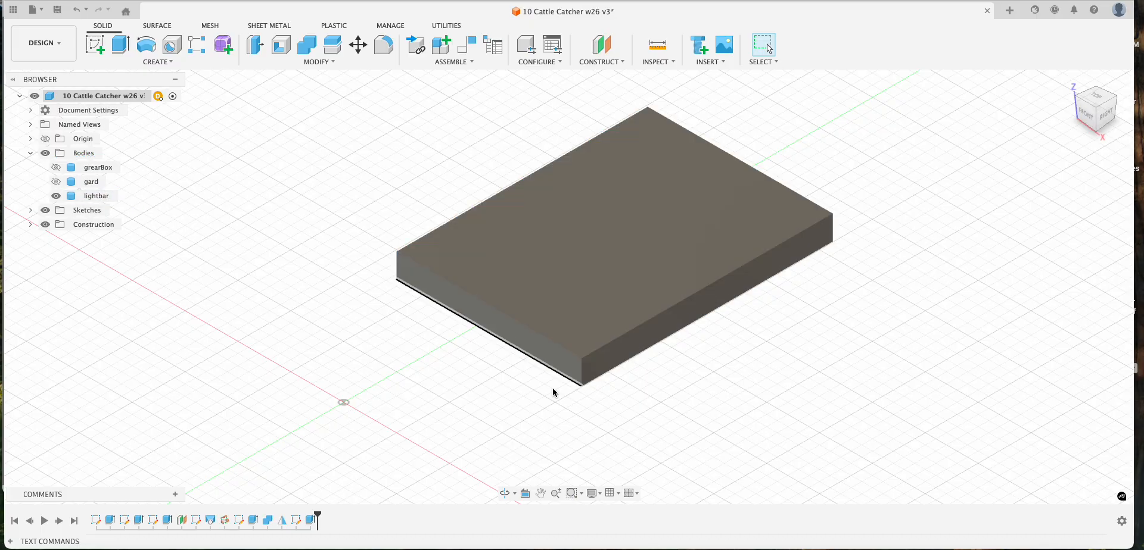
- Consult the PDF drawing for the side arm and start a sketch on the lightbar plate's right side face
left_click(918, 548)
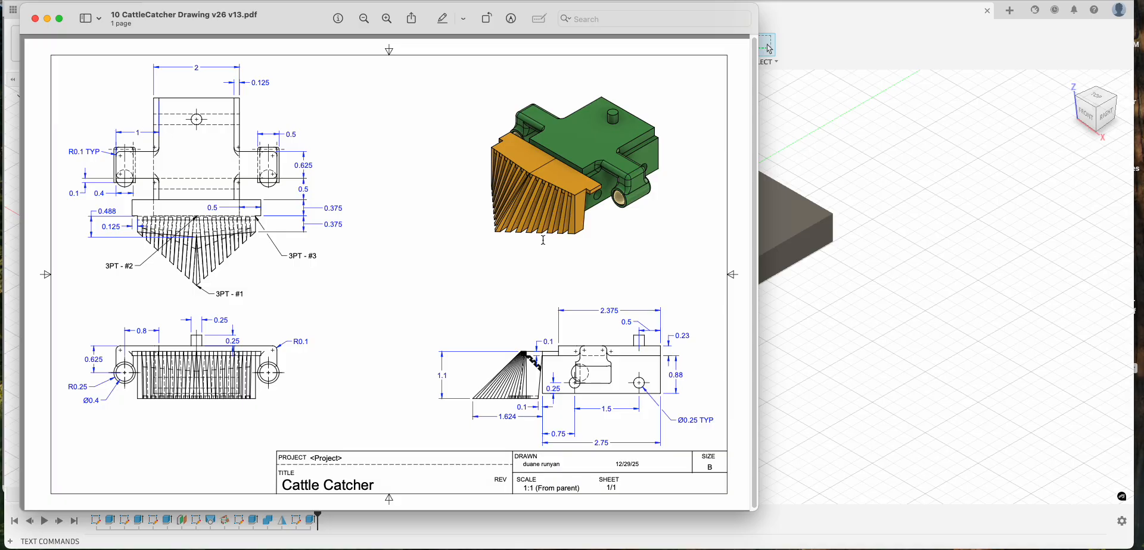
left_click(1055, 395)
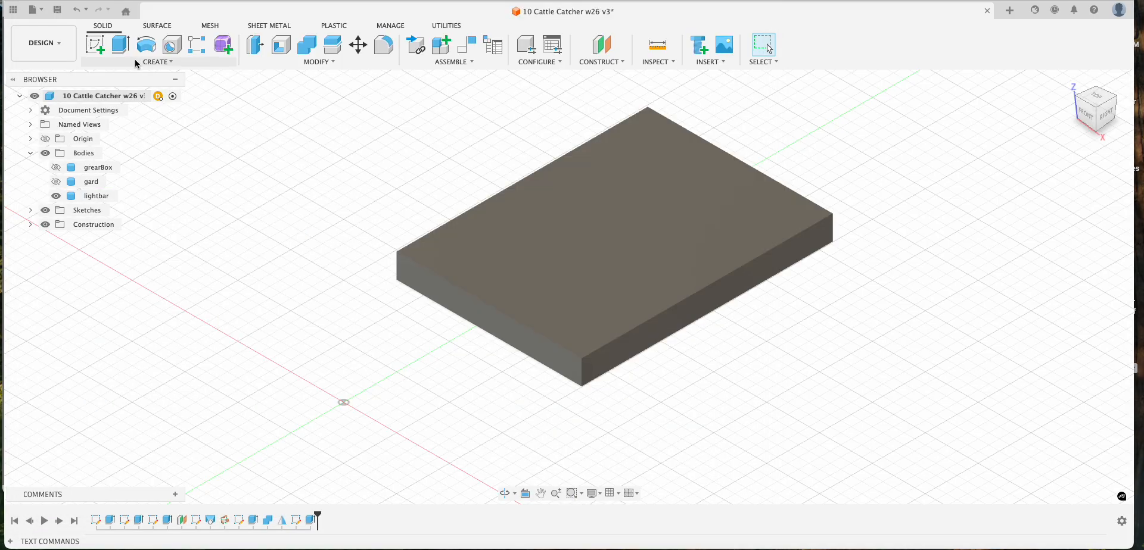
left_click(93, 48)
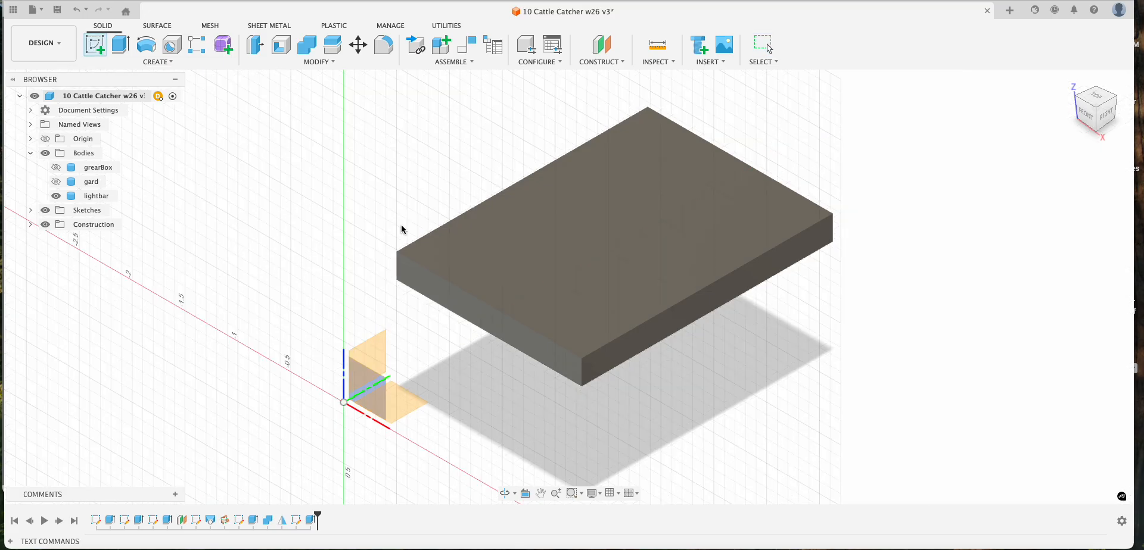
left_click(704, 309)
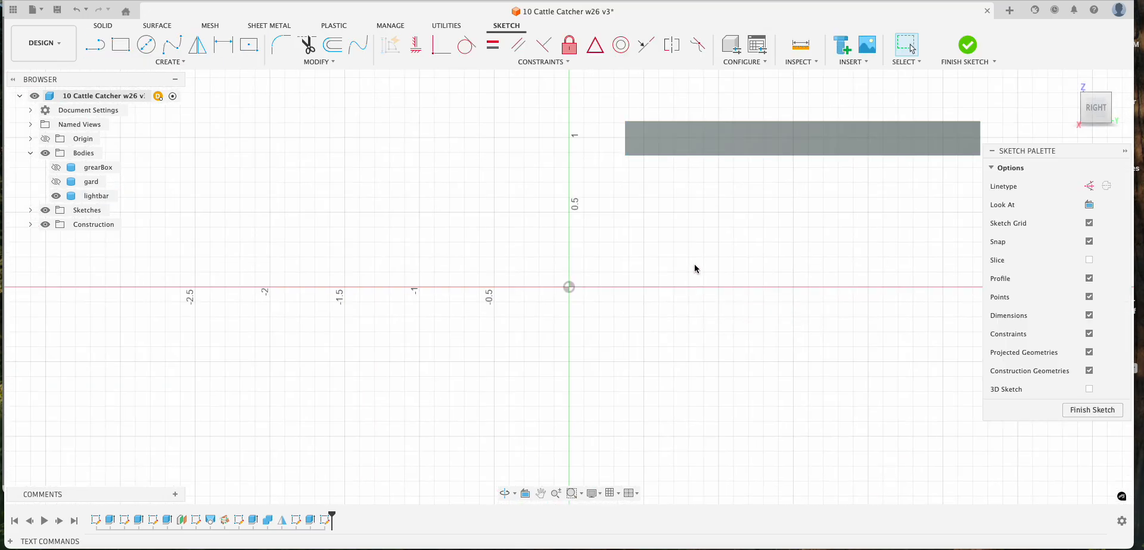
middle_click_drag(699, 252, 465, 337)
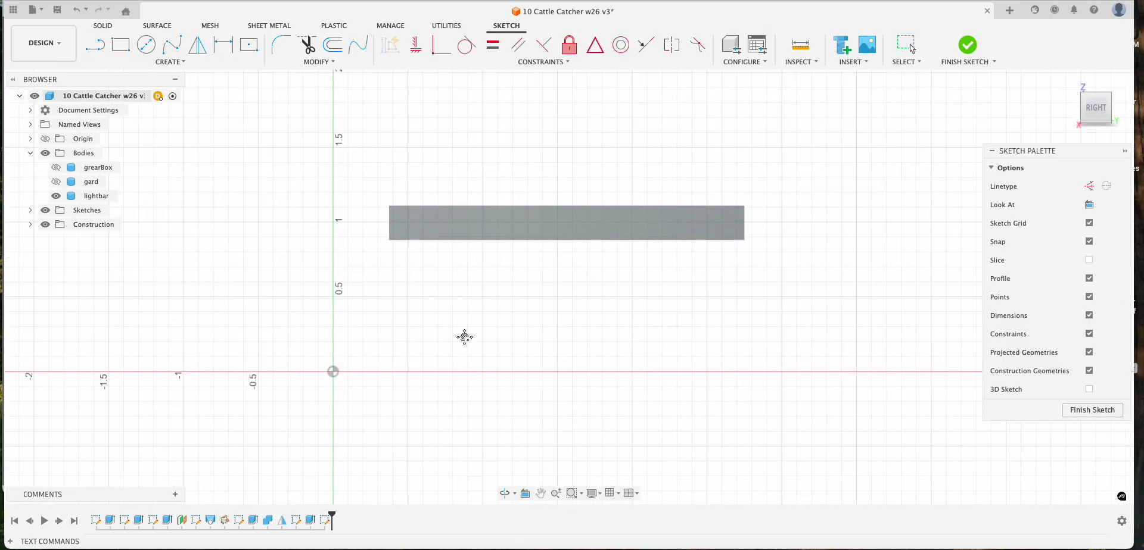
- Draw a rectangle 0.625 in long and 0.23 in high across the full thickness of the plate's side face
left_click(121, 46)
left_click(434, 206)
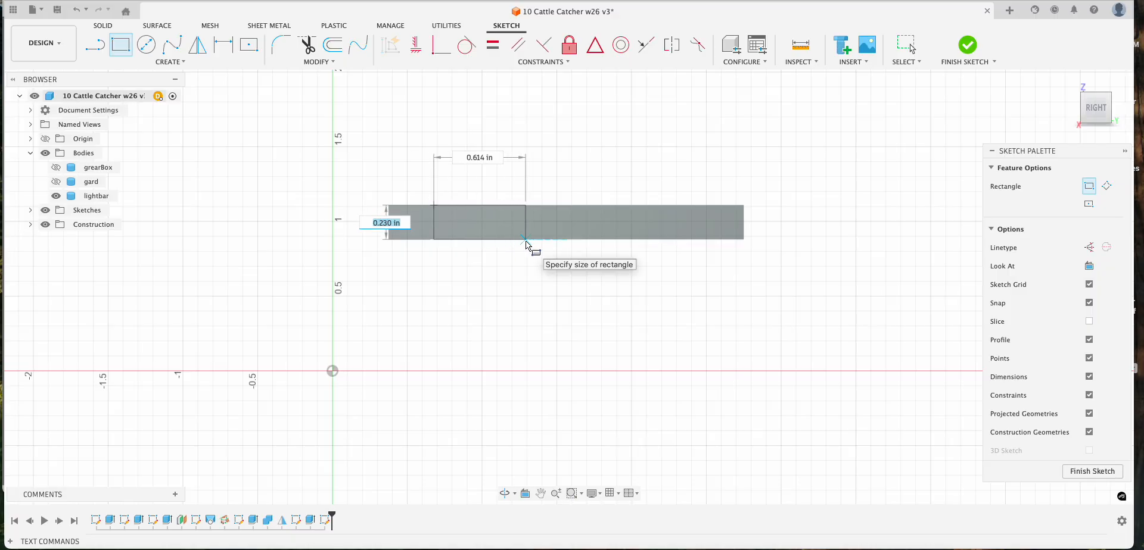
type("0.23")
key("Tab")
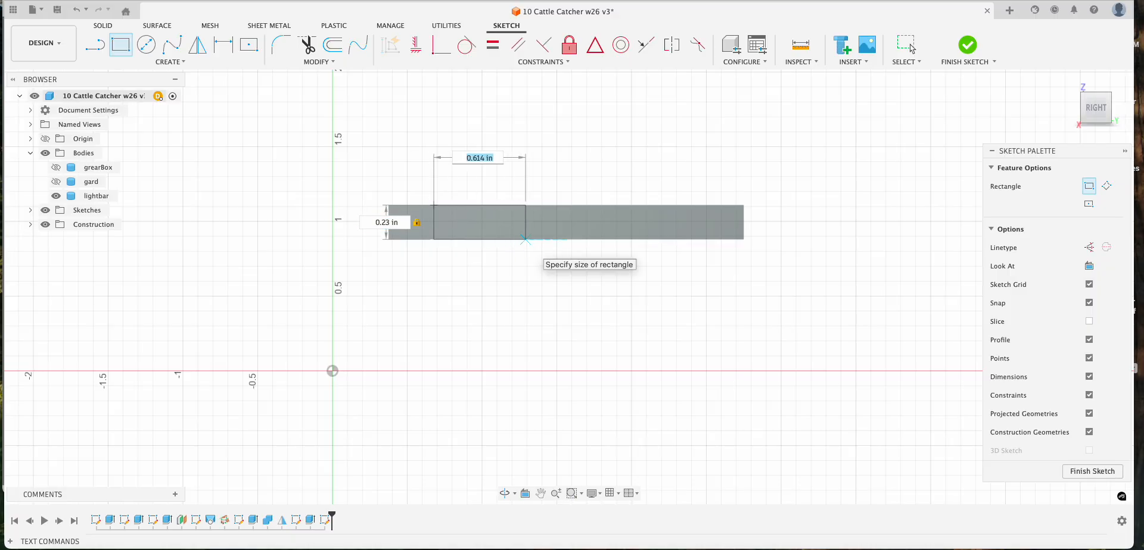
type(".625")
key("Tab")
left_click(910, 44)
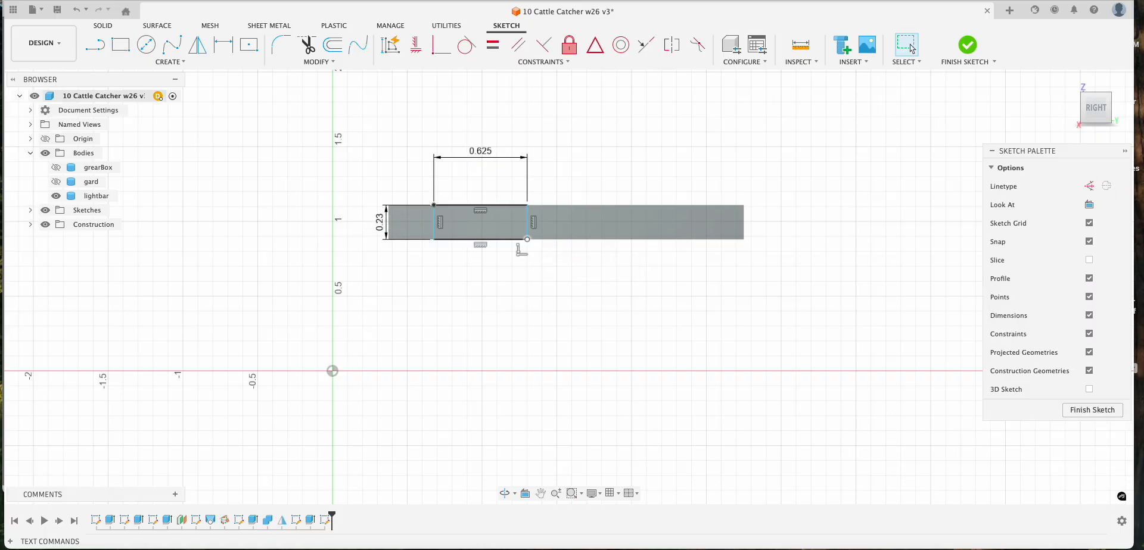
- Check the arm's offset in the PDF drawing and dimension the rectangle 0.50 in from the plate's front edge
left_click(918, 549)
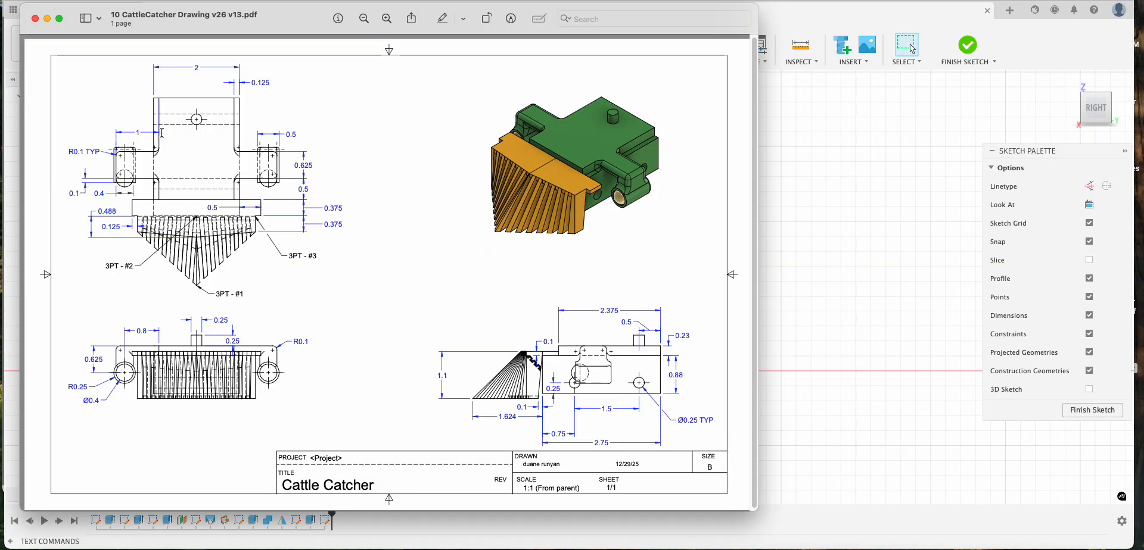
left_click(812, 259)
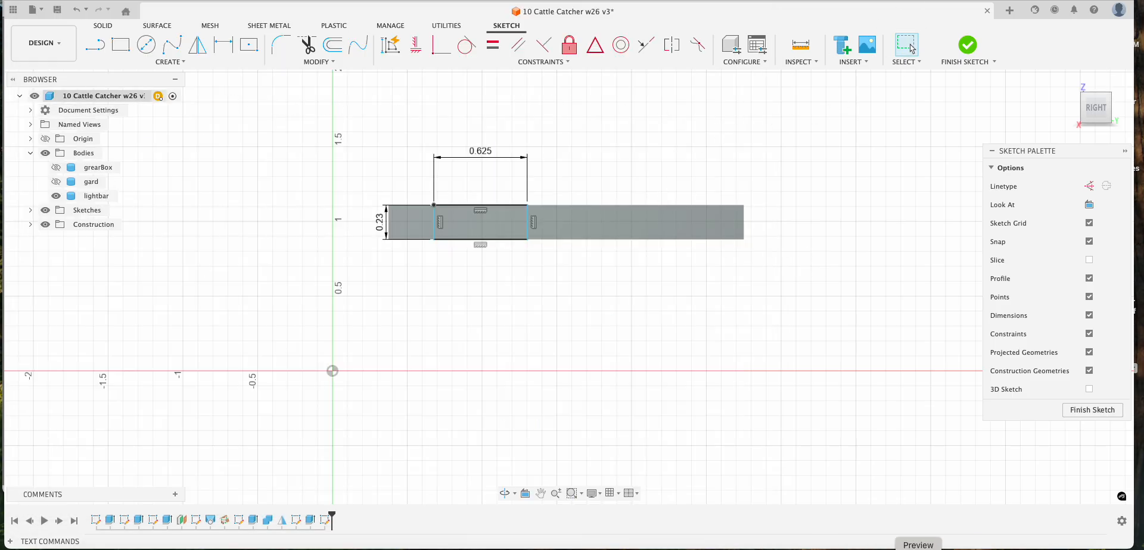
left_click(918, 548)
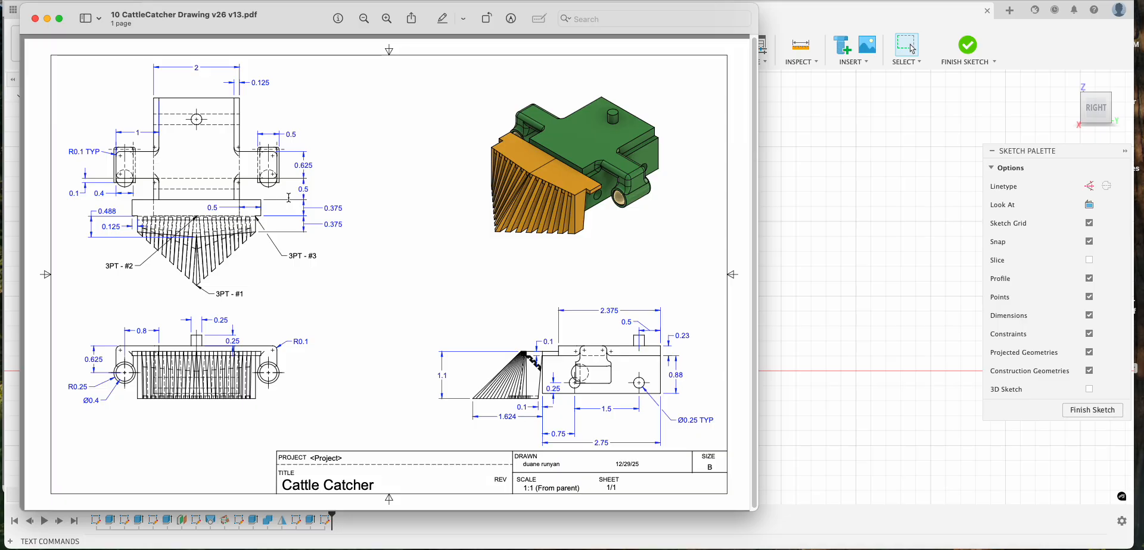
left_click(818, 334)
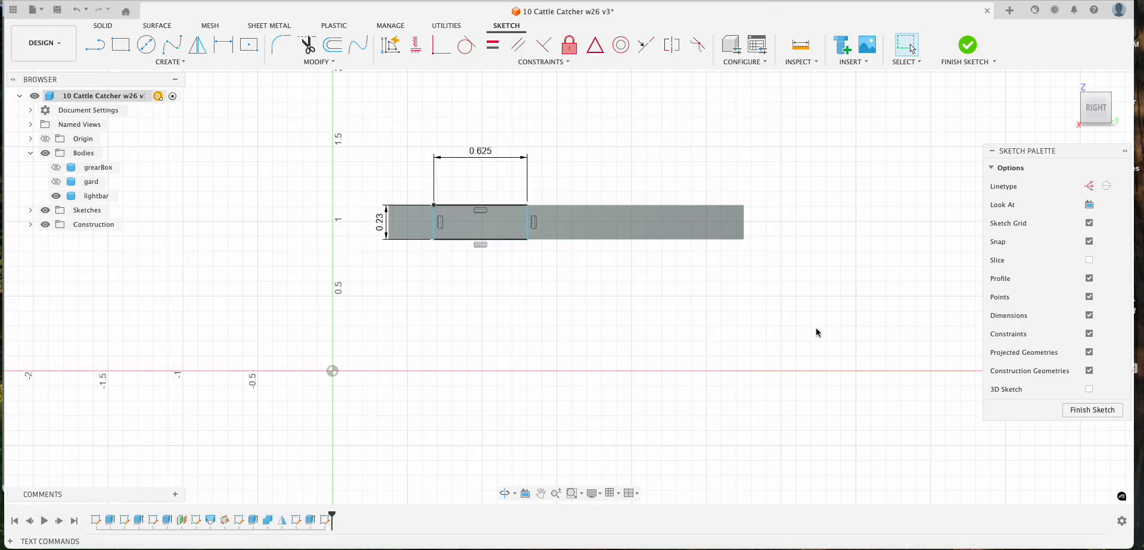
key("d")
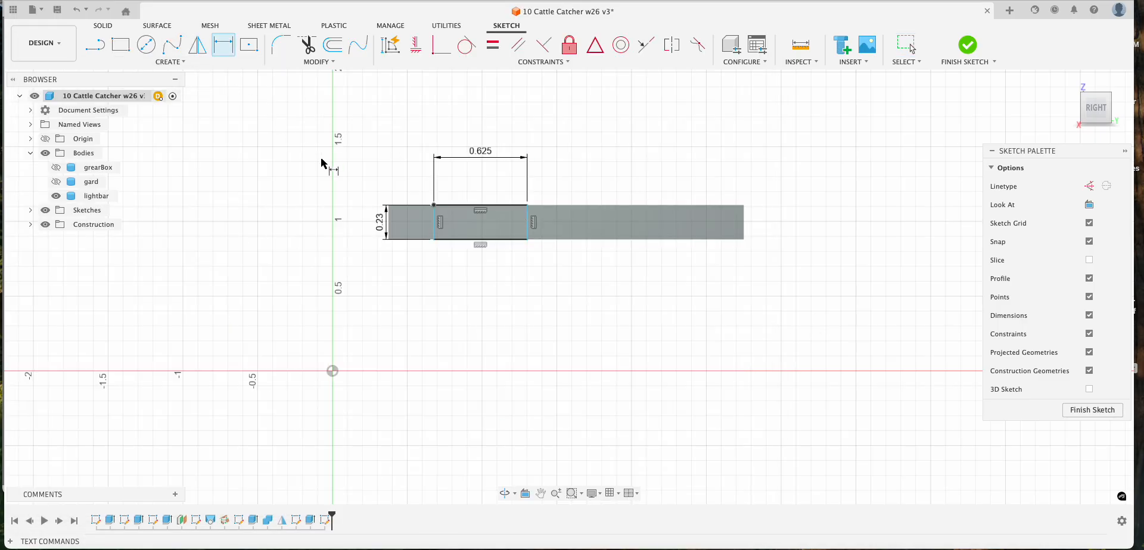
left_click(387, 225)
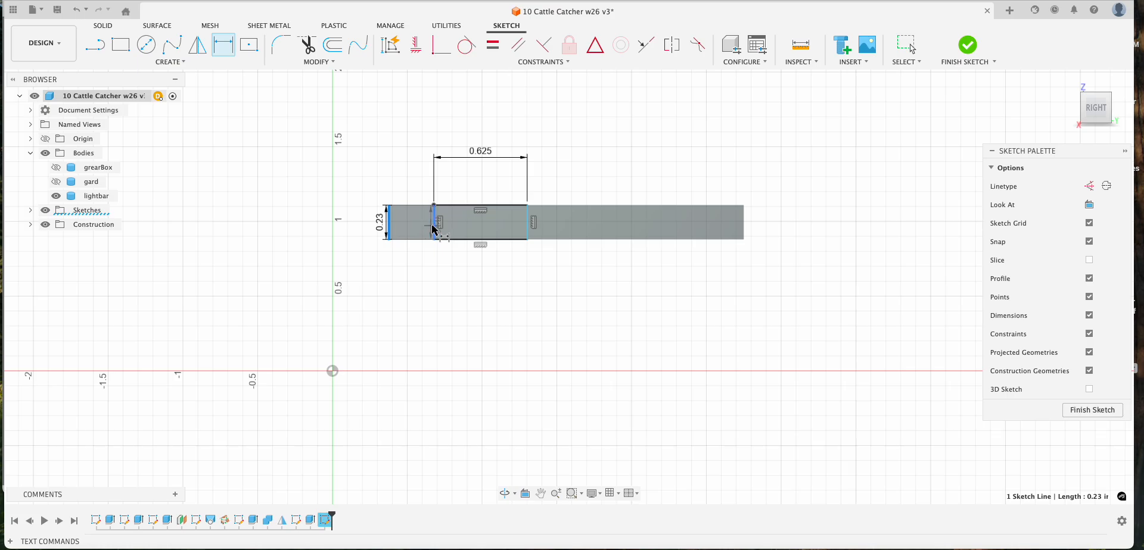
left_click(434, 226)
left_click(413, 274)
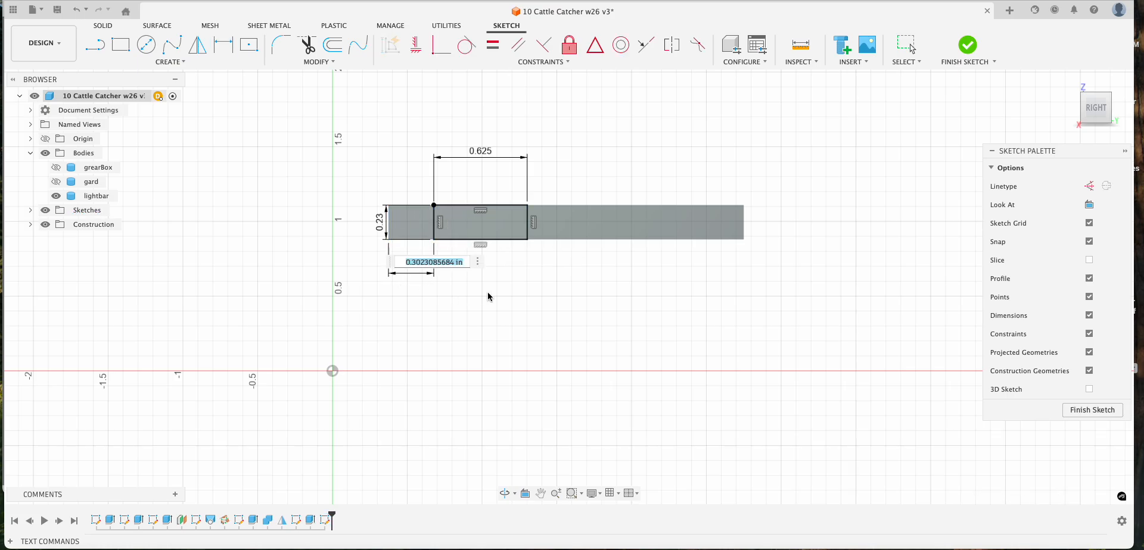
key("BackSpace")
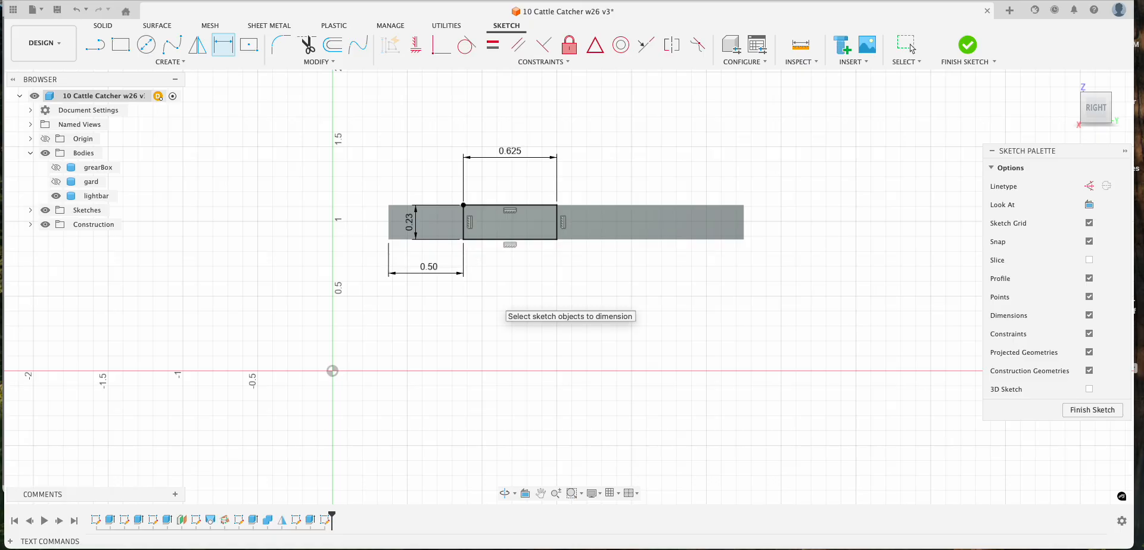
- Finish the sketch and extrude the side rectangle 1 in outward, joined to the lightbar plate
left_click(967, 45)
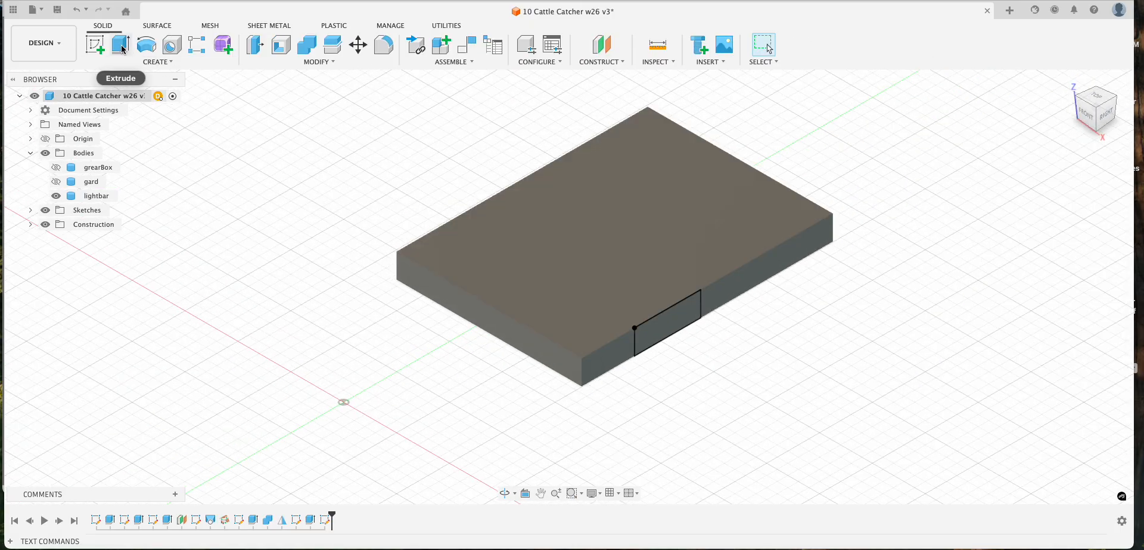
left_click(121, 44)
left_click(668, 325)
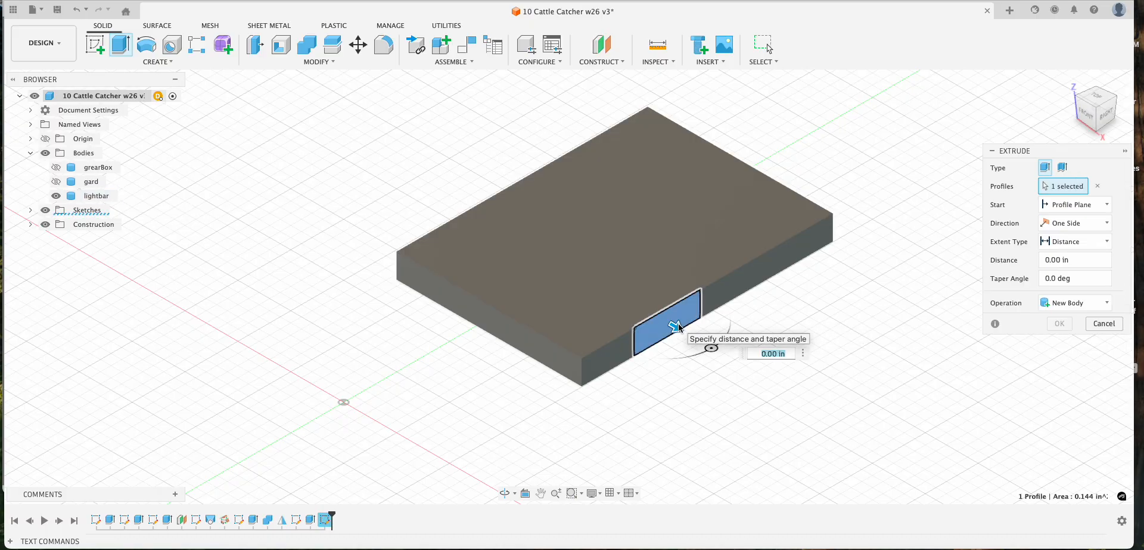
type("1")
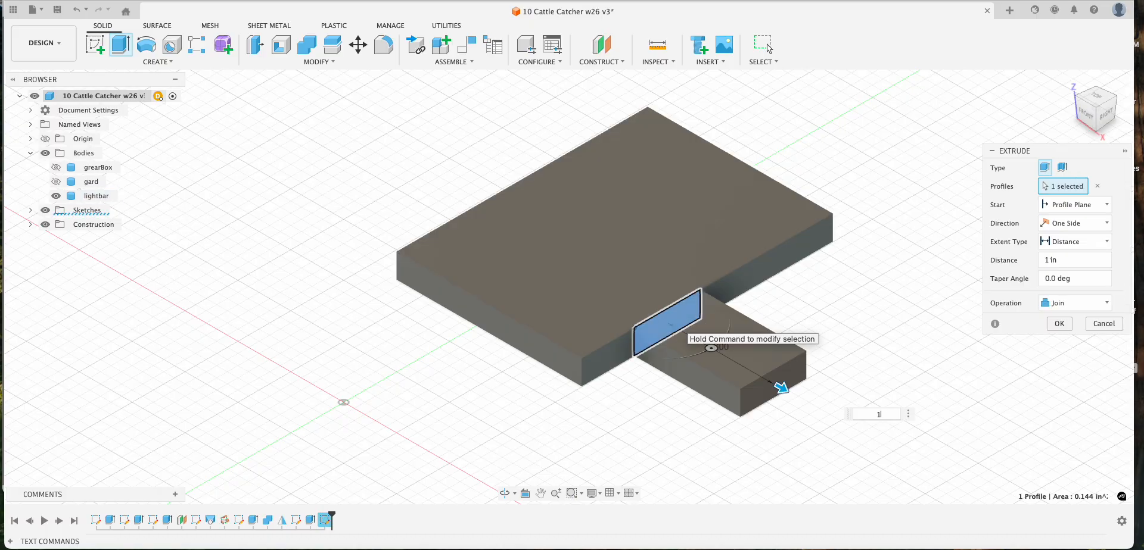
key("Return")
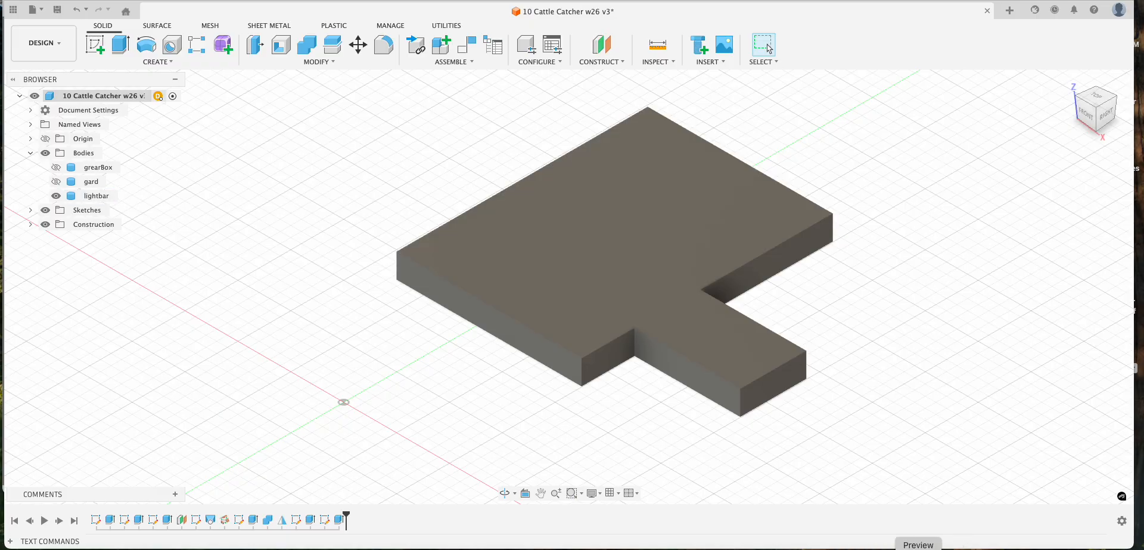
- Consult the PDF drawing for the arm's outer end and start a sketch on the arm's top face
left_click(918, 549)
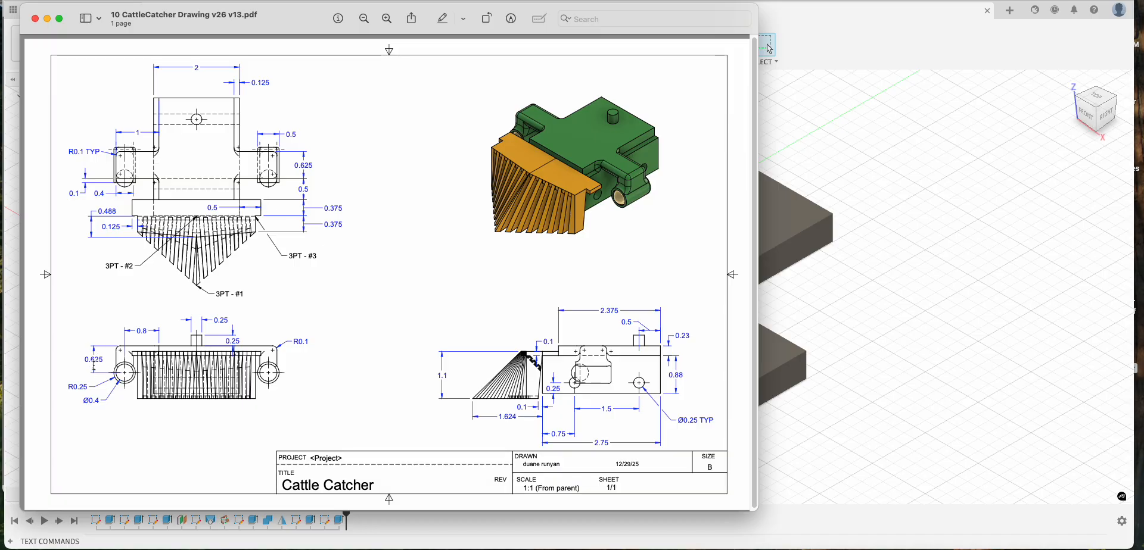
left_click(806, 321)
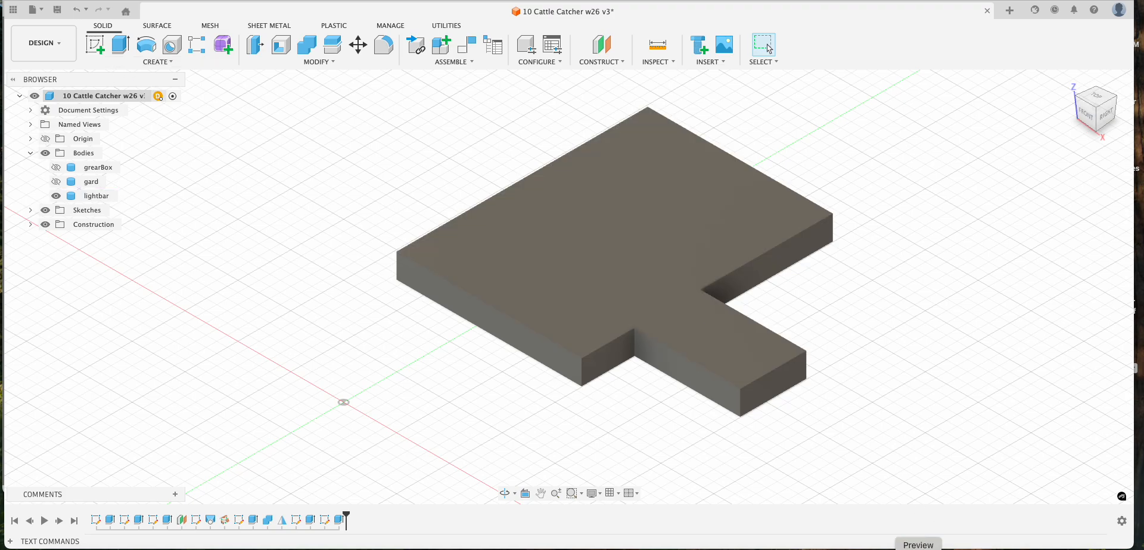
left_click(906, 543)
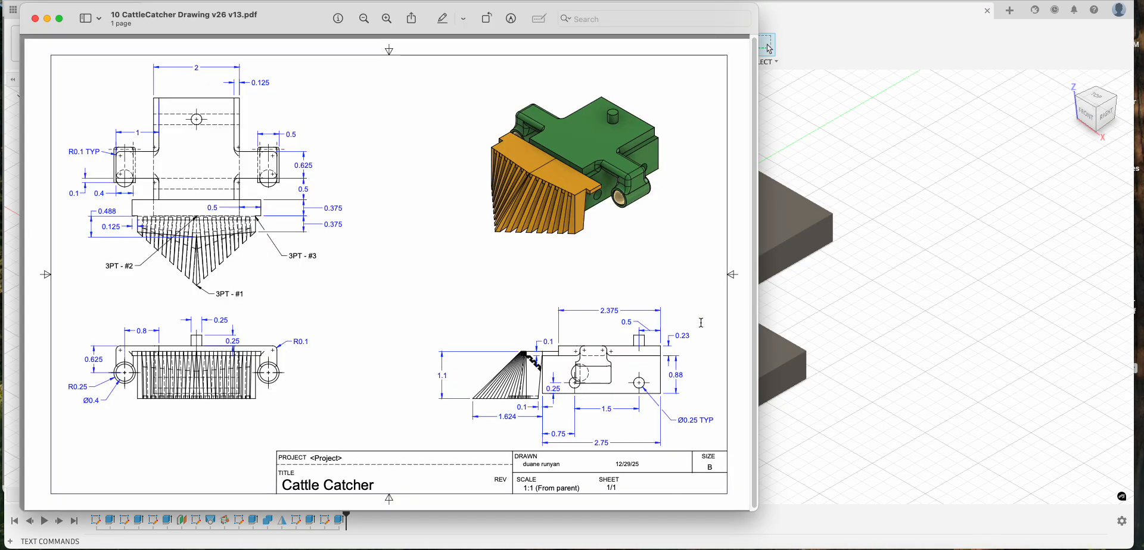
left_click(836, 326)
left_click(94, 45)
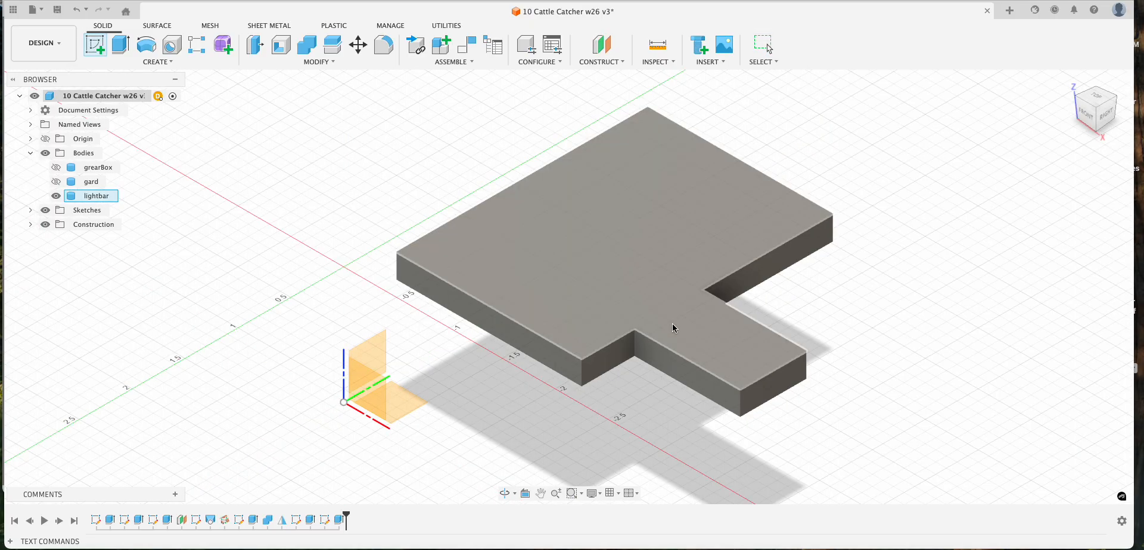
left_click(748, 354)
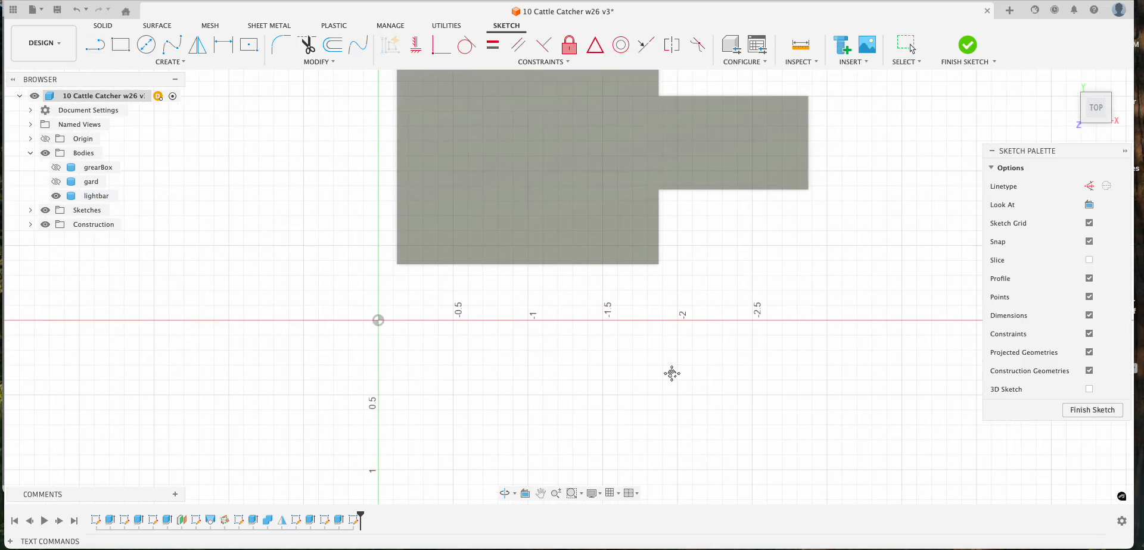
- Draw a rectangle 0.4 in long across the arm's full 0.625 in width at its outer end and finish the sketch
left_click(121, 45)
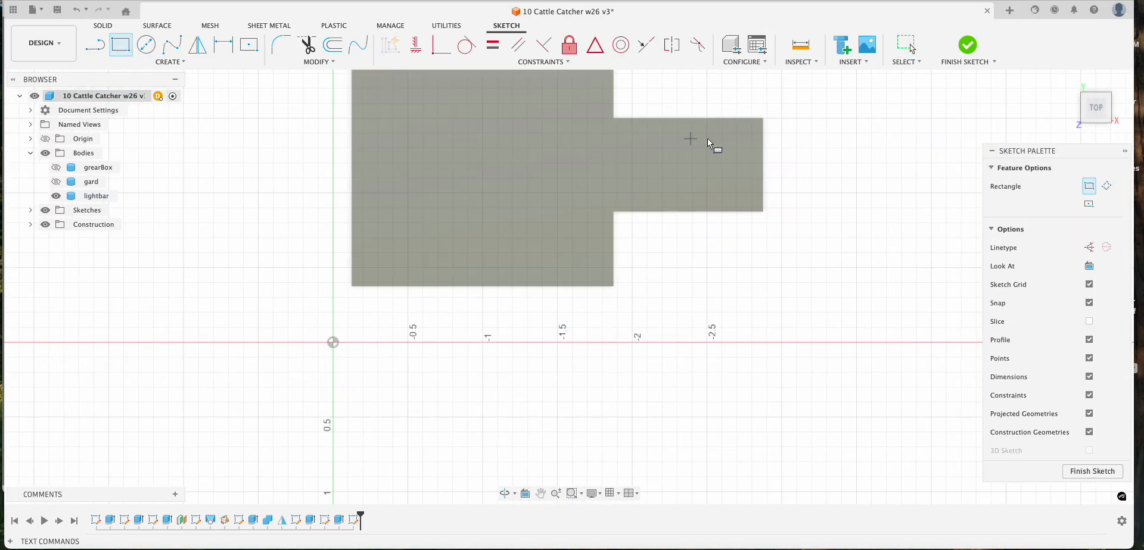
left_click(763, 118)
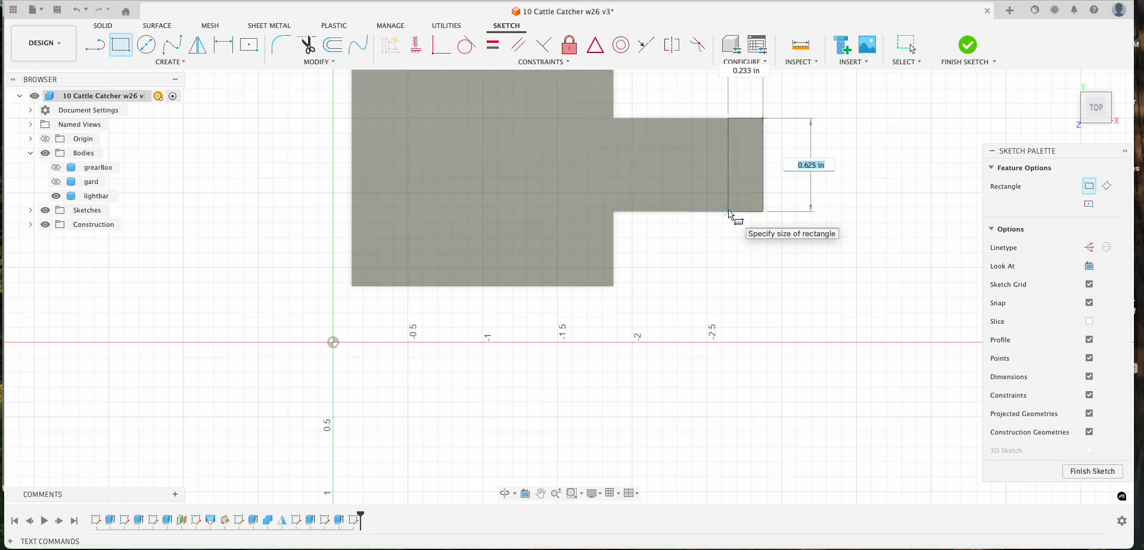
key("Tab")
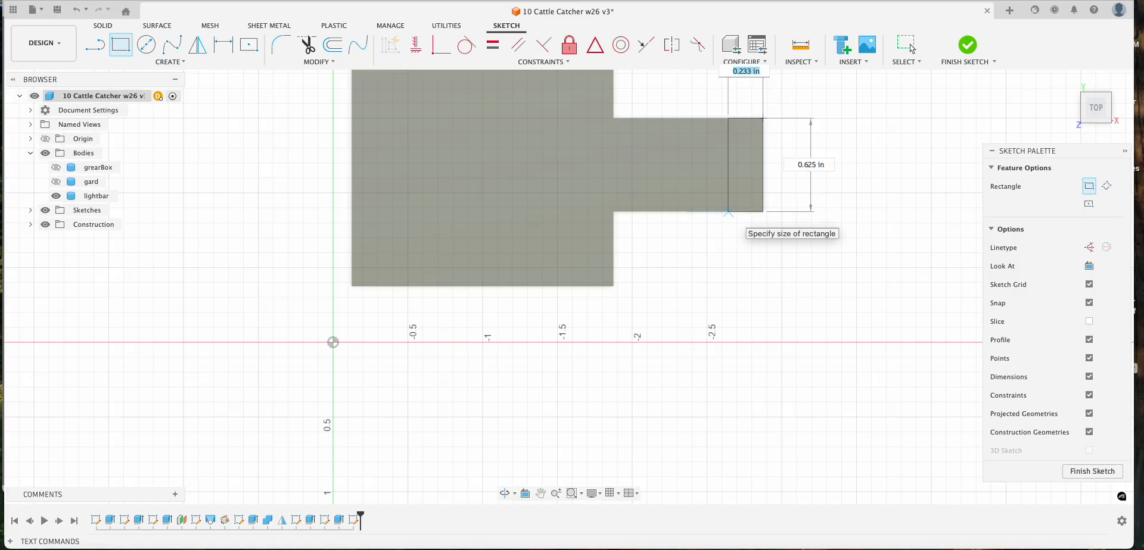
type(".4")
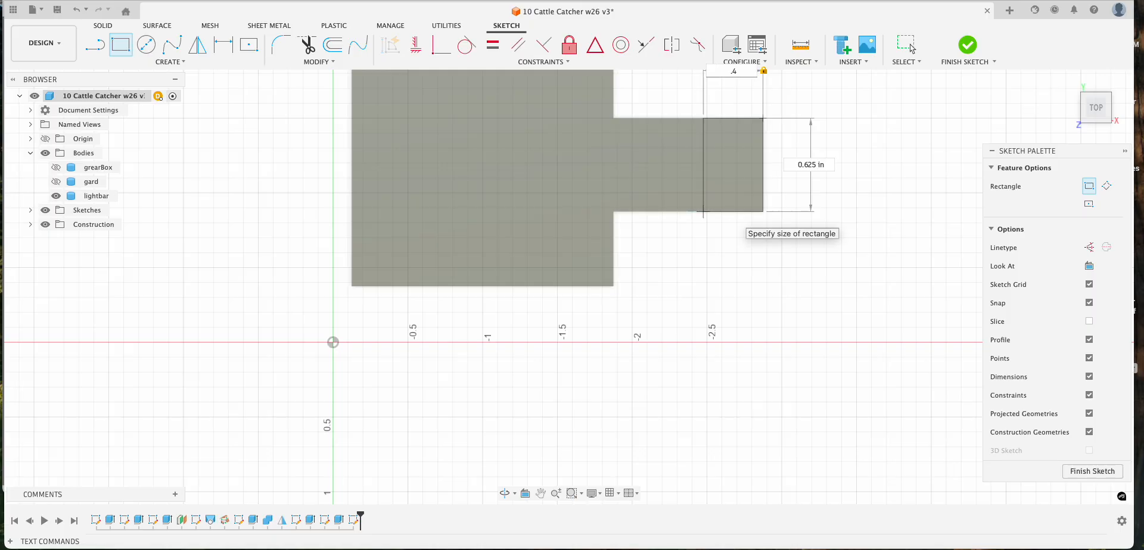
key("Return")
left_click(976, 52)
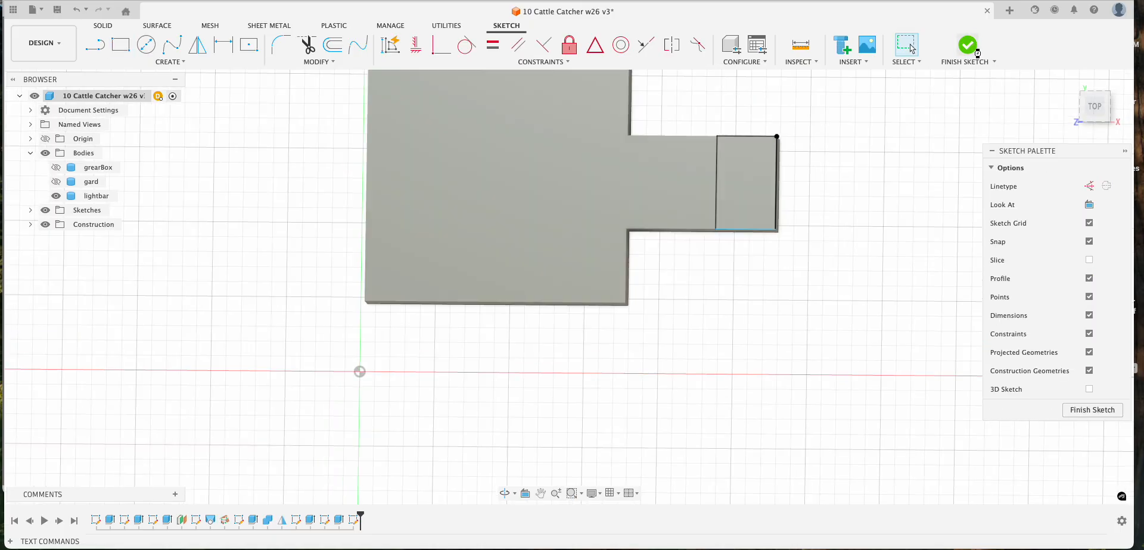
- Extrude the arm-end rectangle 0.625 in downward, joined to the lightbar body
left_click(120, 45)
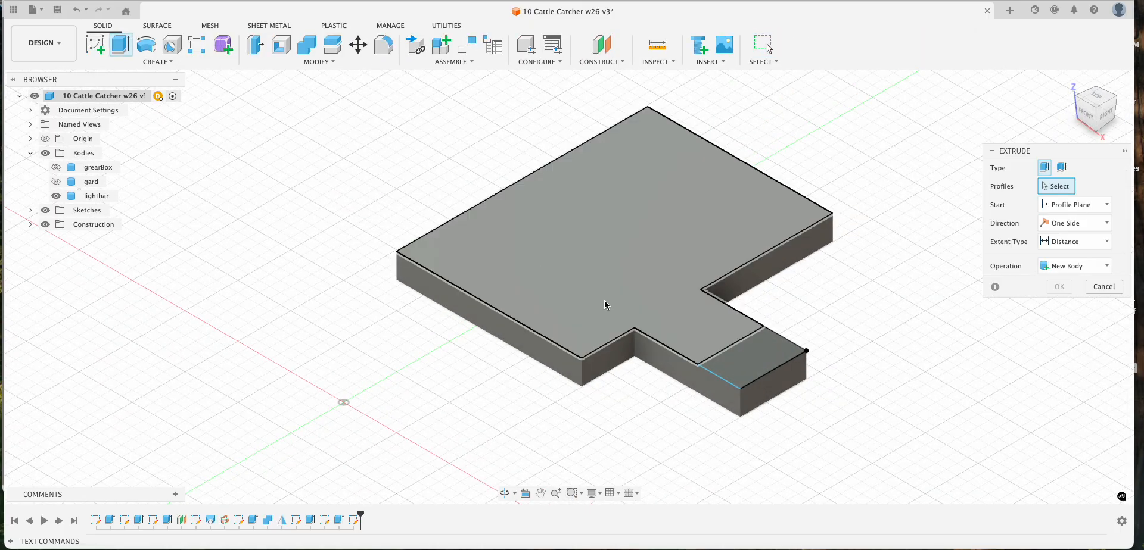
left_click(764, 347)
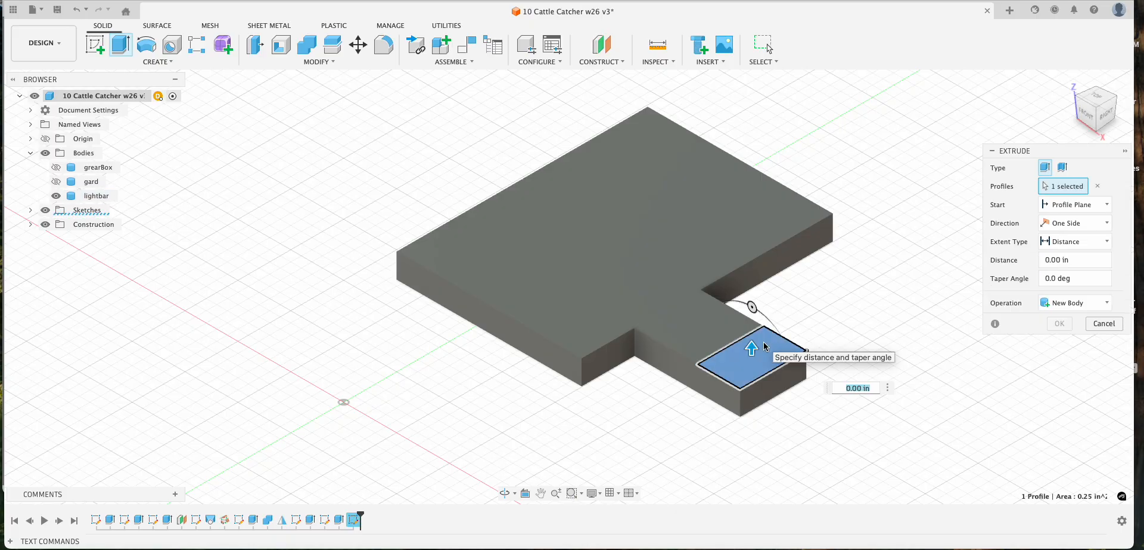
type("*")
type(".625")
key("Return")
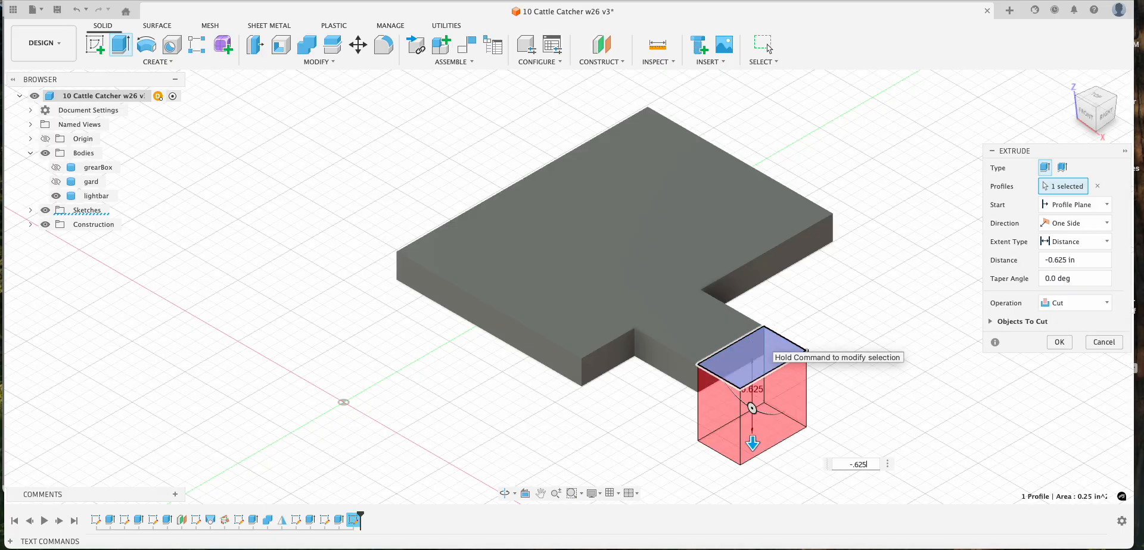
left_click(1074, 304)
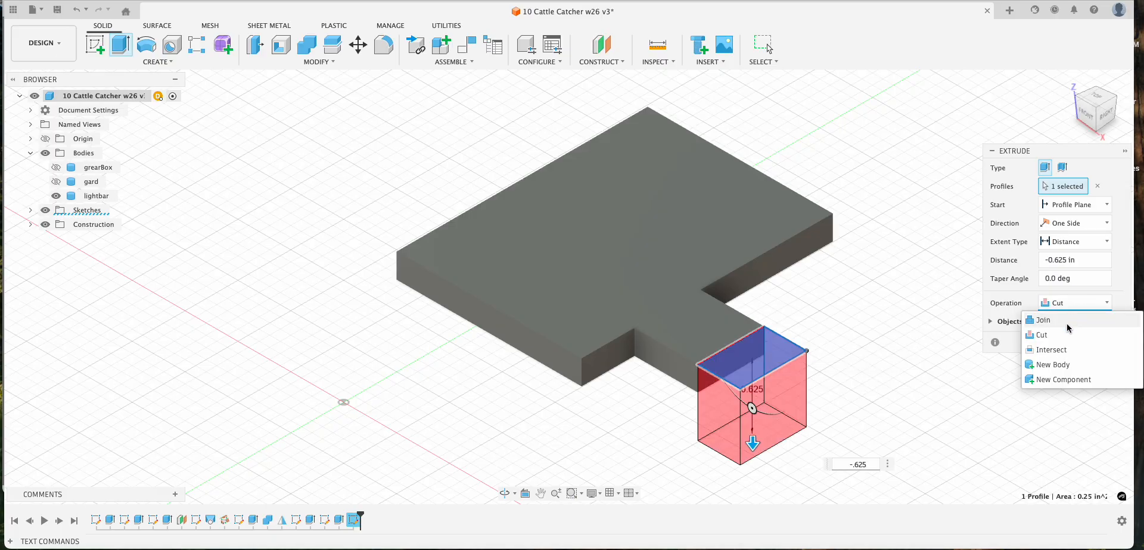
left_click(1066, 322)
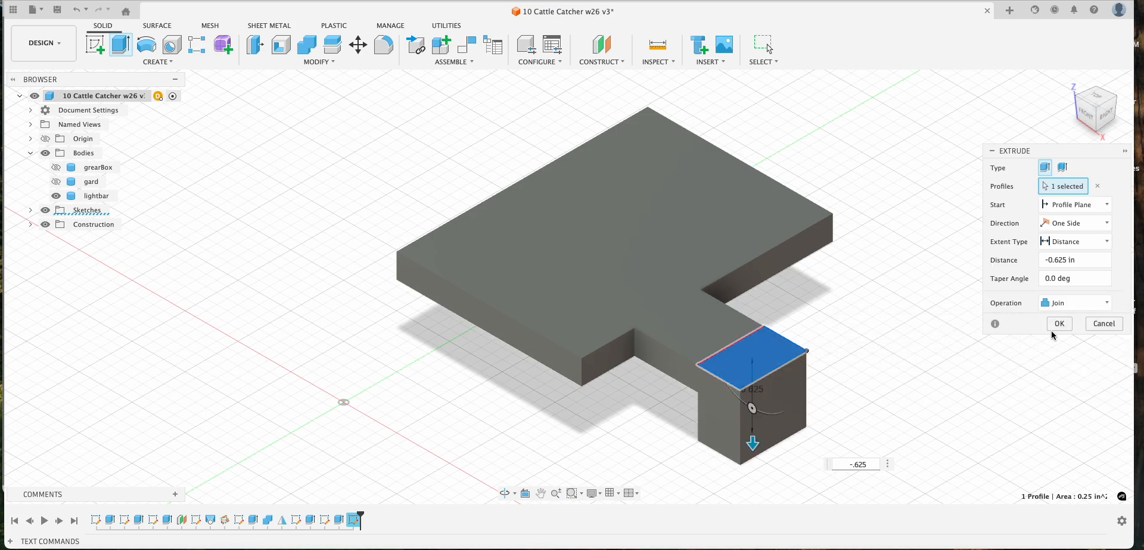
left_click(1056, 325)
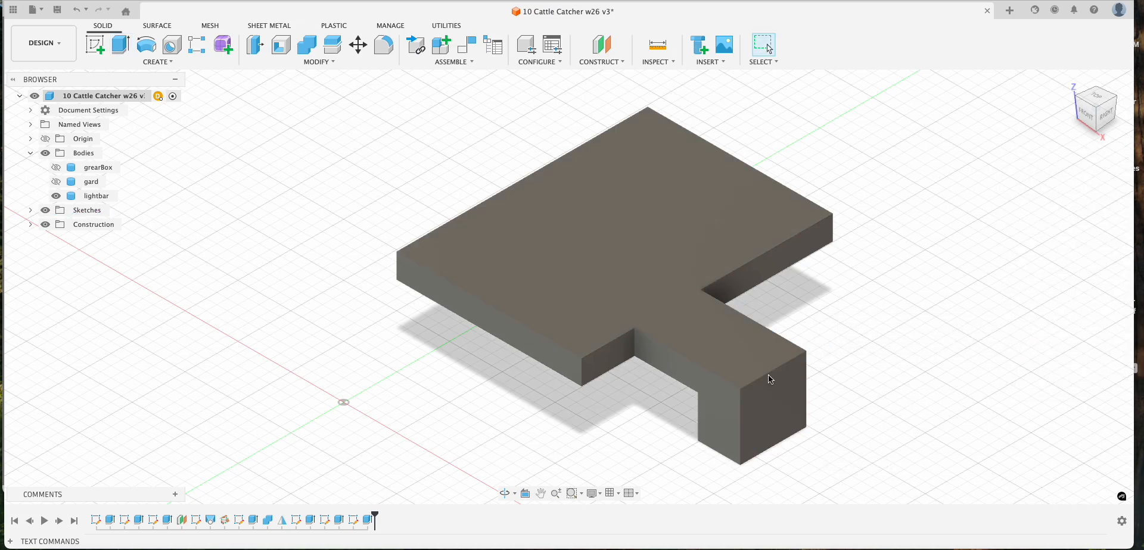
- Start a sketch on the front face of the arm's downward leg and check the light's dimensions in the PDF drawing
left_click(95, 44)
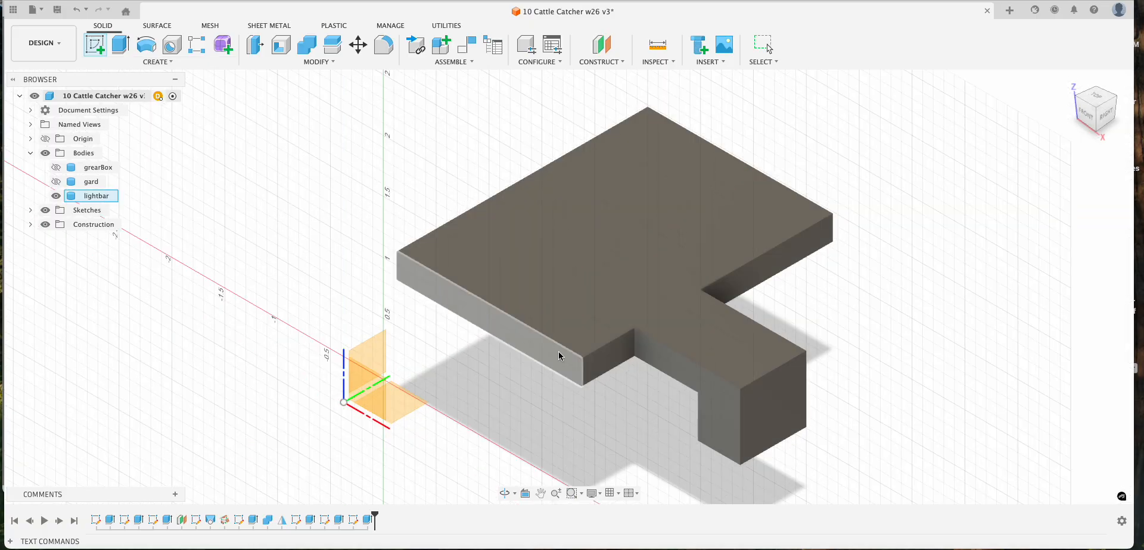
left_click(723, 430)
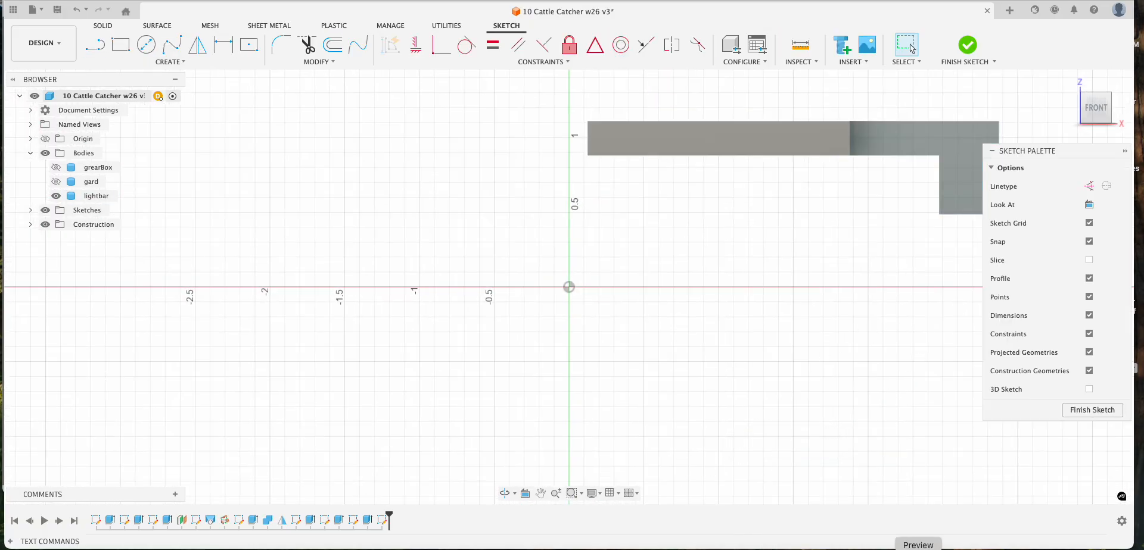
left_click(915, 546)
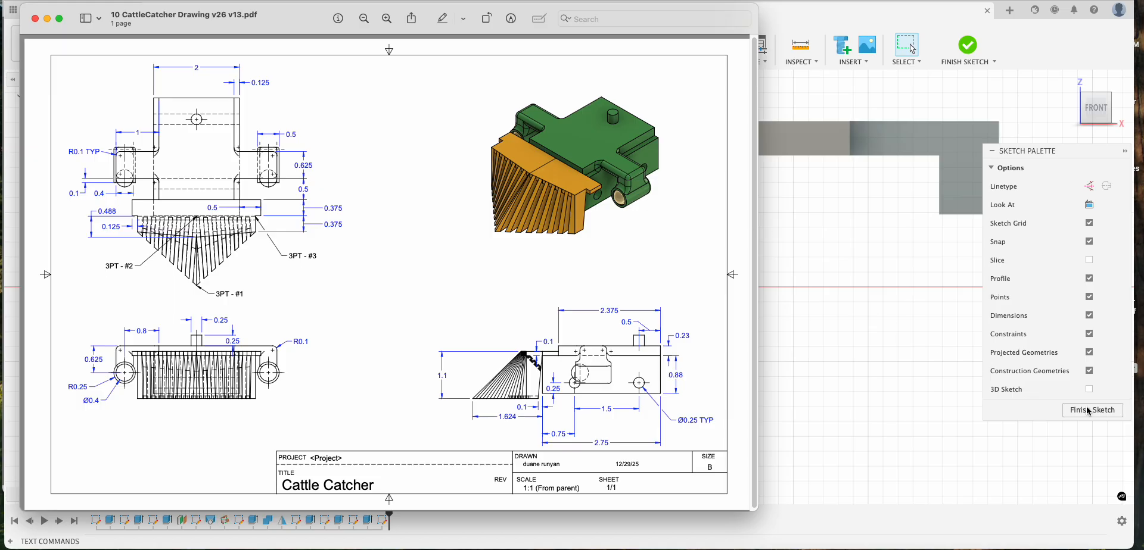
left_click(928, 346)
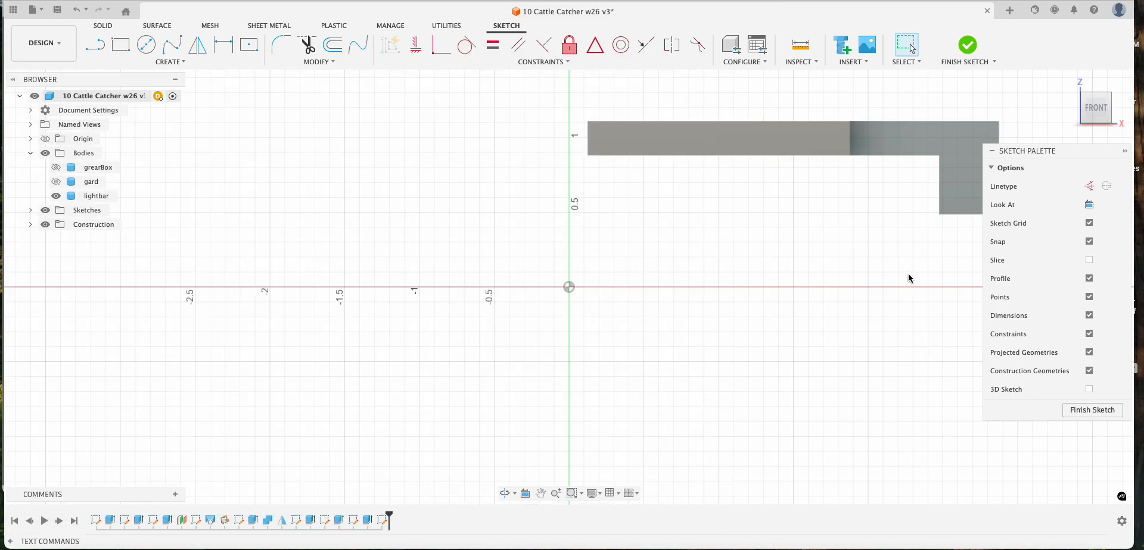
middle_click_drag(908, 278, 477, 306)
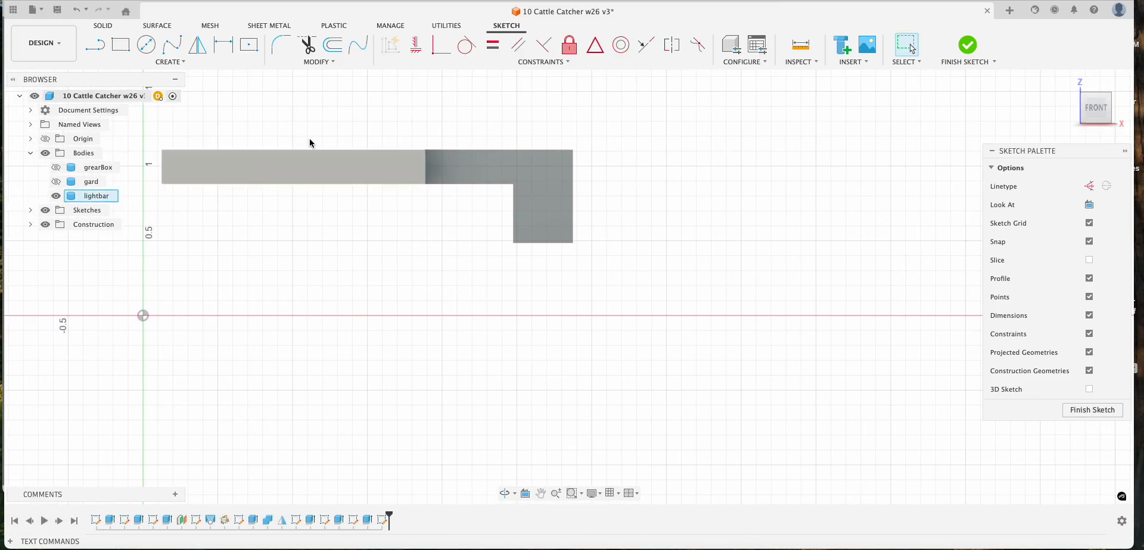
- Draw a 0.5 in diameter circle centered on the midpoint of the leg's bottom edge and finish the sketch
left_click(147, 45)
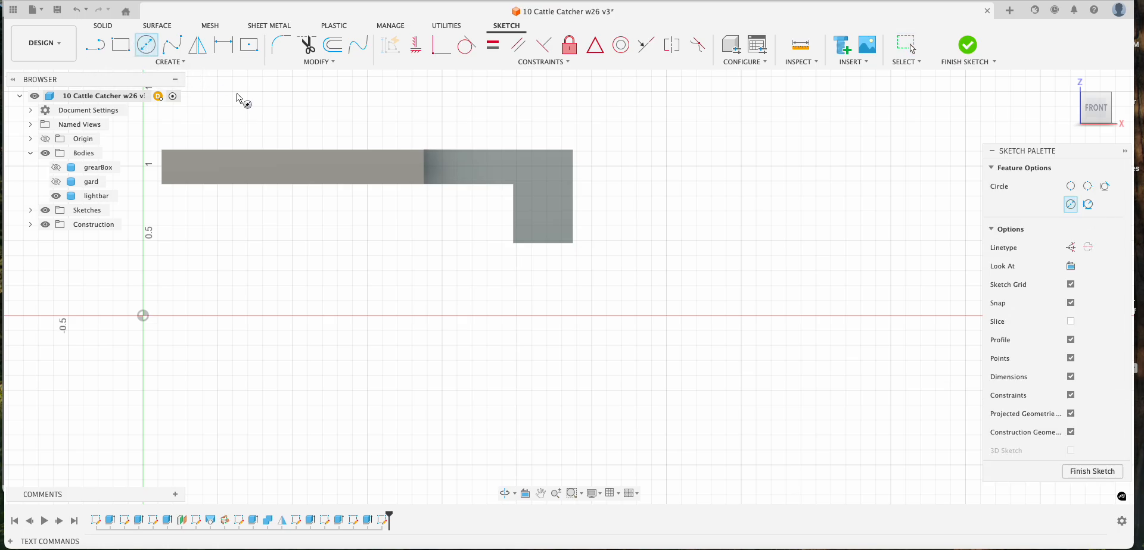
left_click(543, 243)
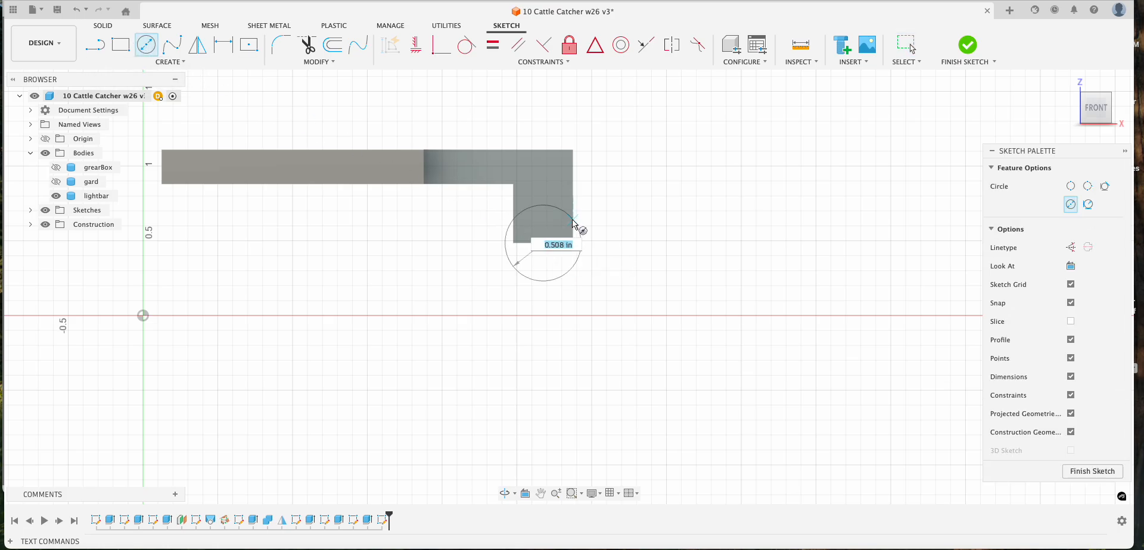
type(".5")
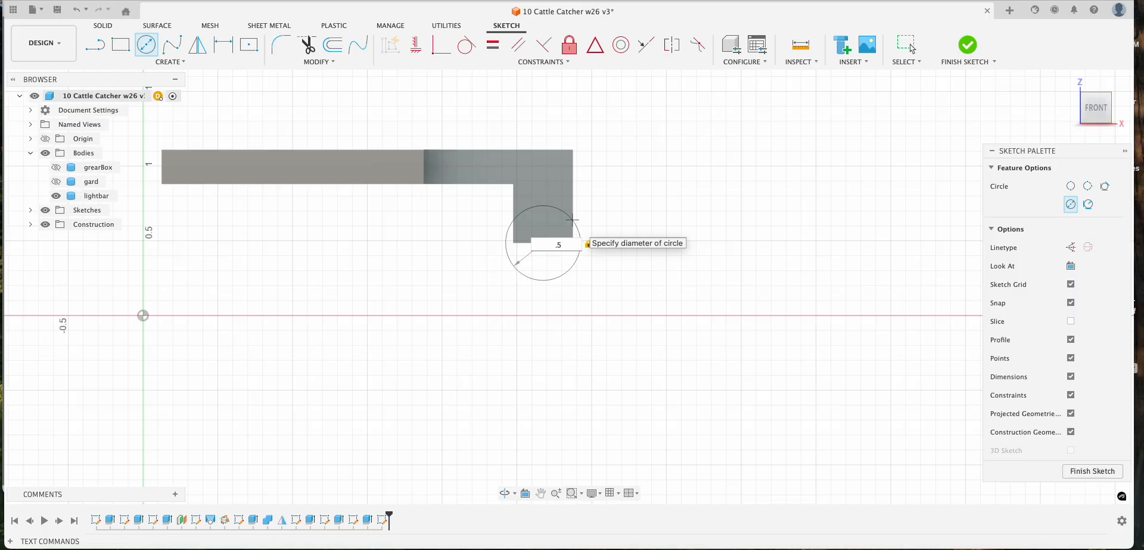
key("Return")
left_click(967, 47)
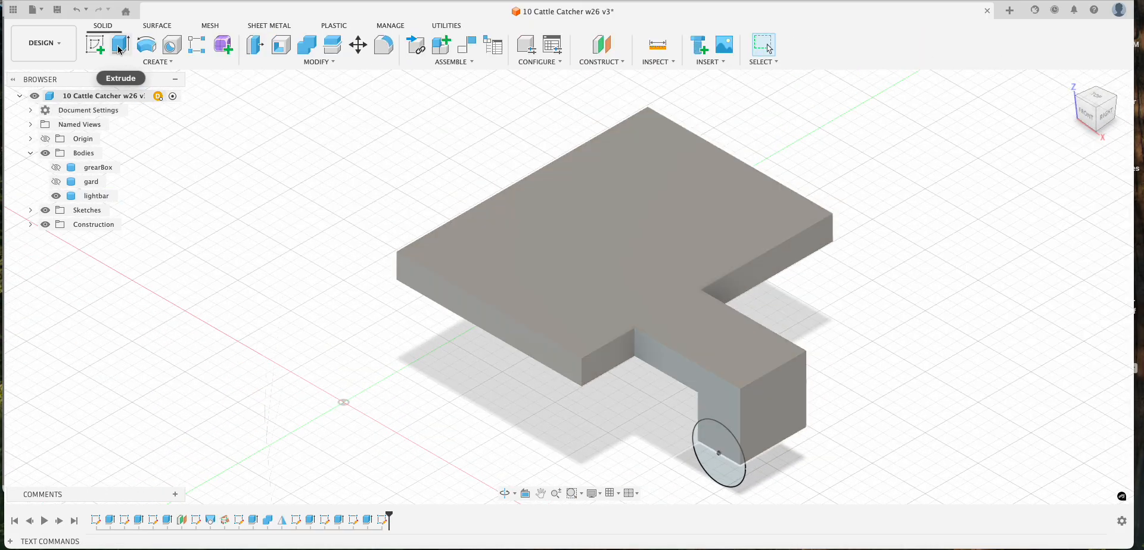
- Extrude both halves of the circle on two sides, 0.1 in forward and 0.725 in backward, joined to the lightbar
left_click(119, 48)
left_click(714, 459)
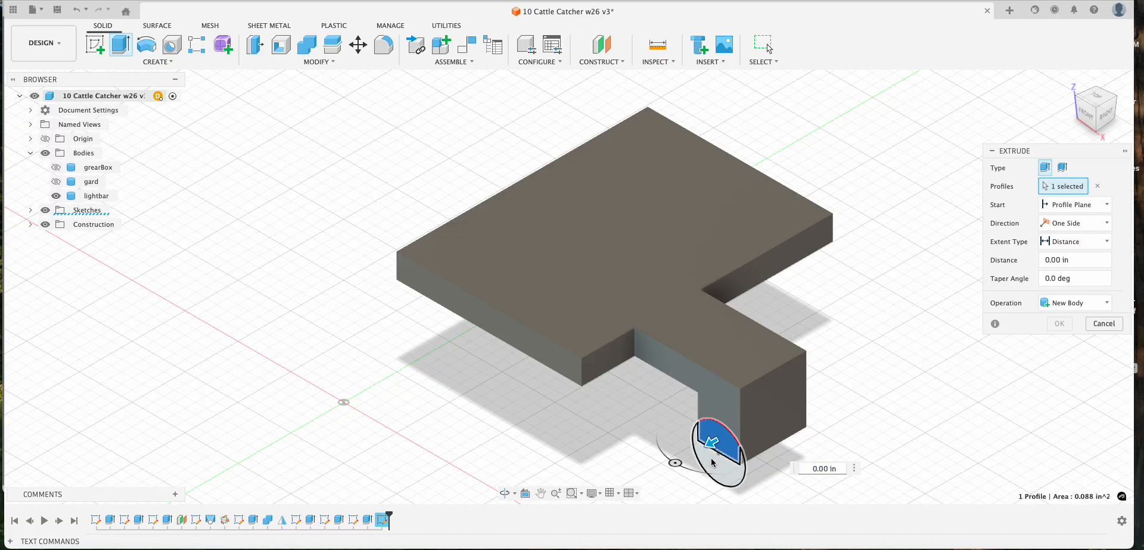
left_click(713, 463)
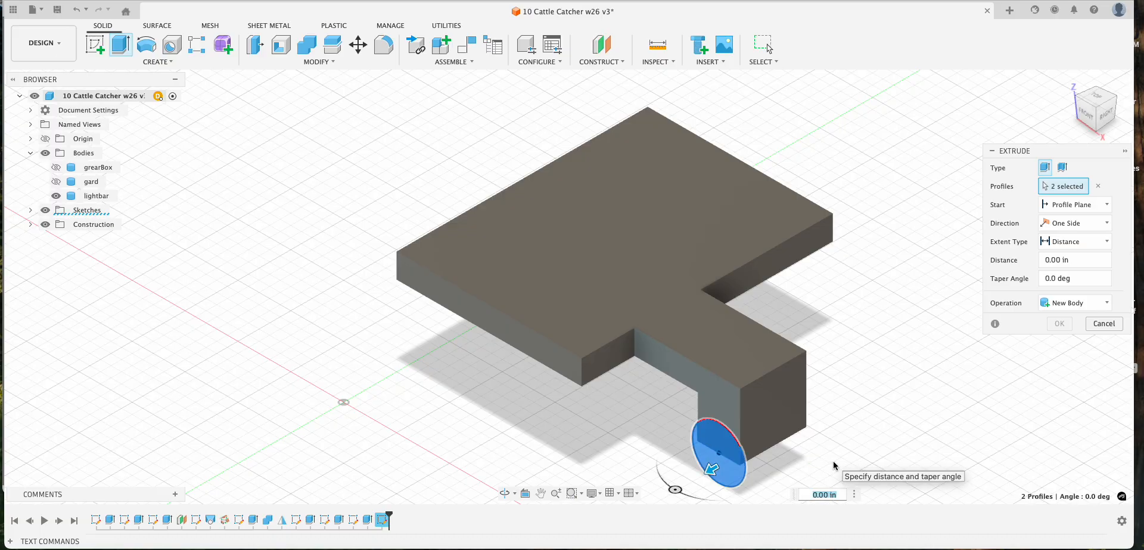
type(".1")
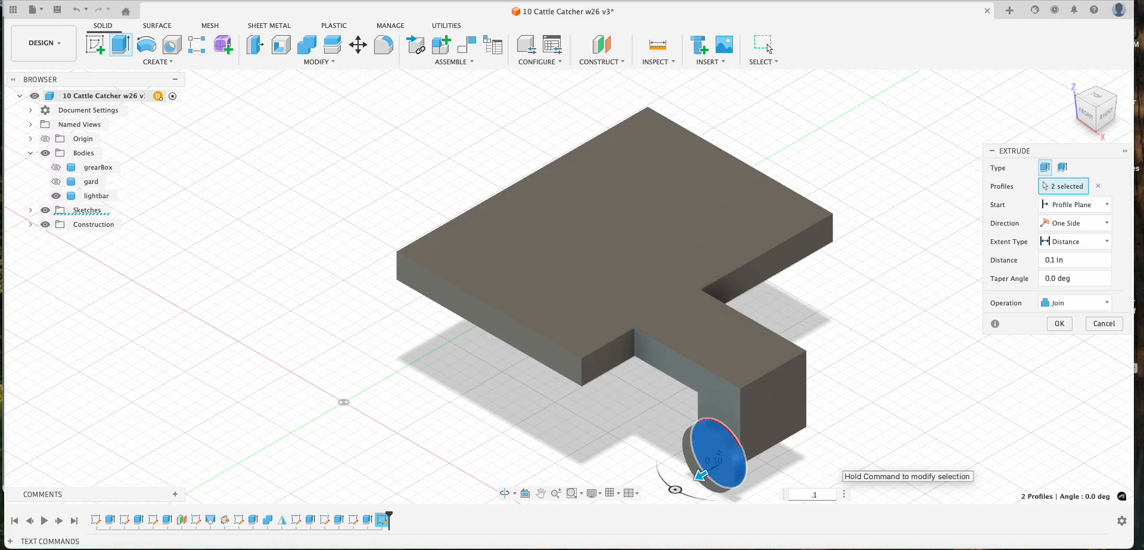
left_click(1093, 224)
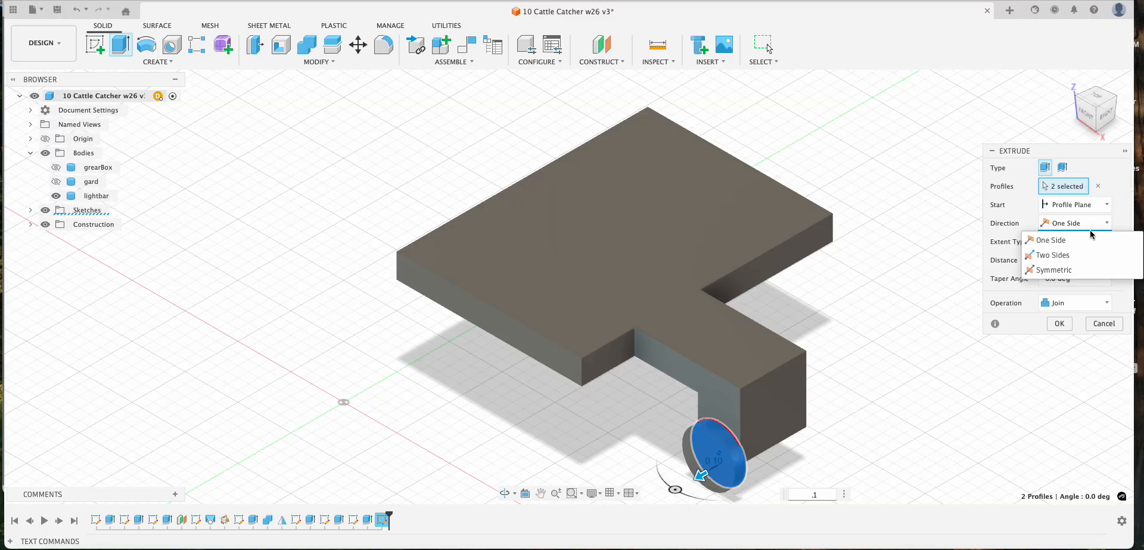
left_click(1082, 255)
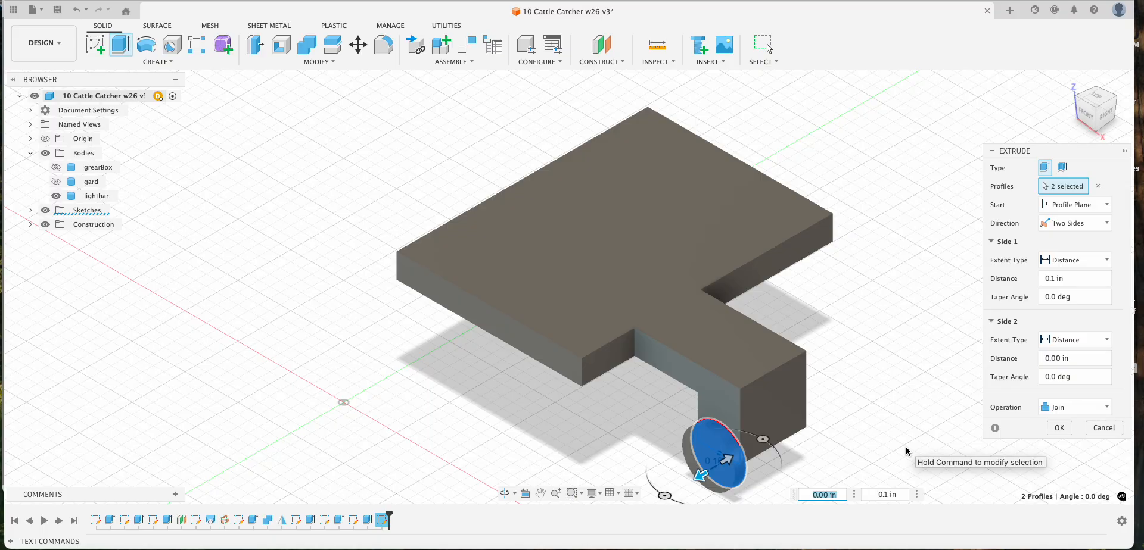
type(".725")
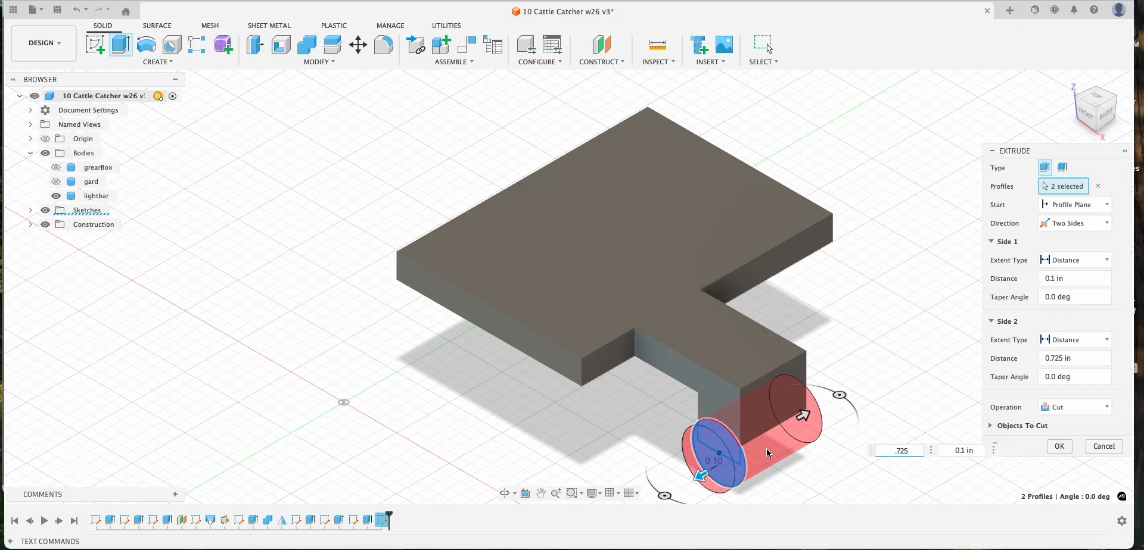
left_click(1077, 409)
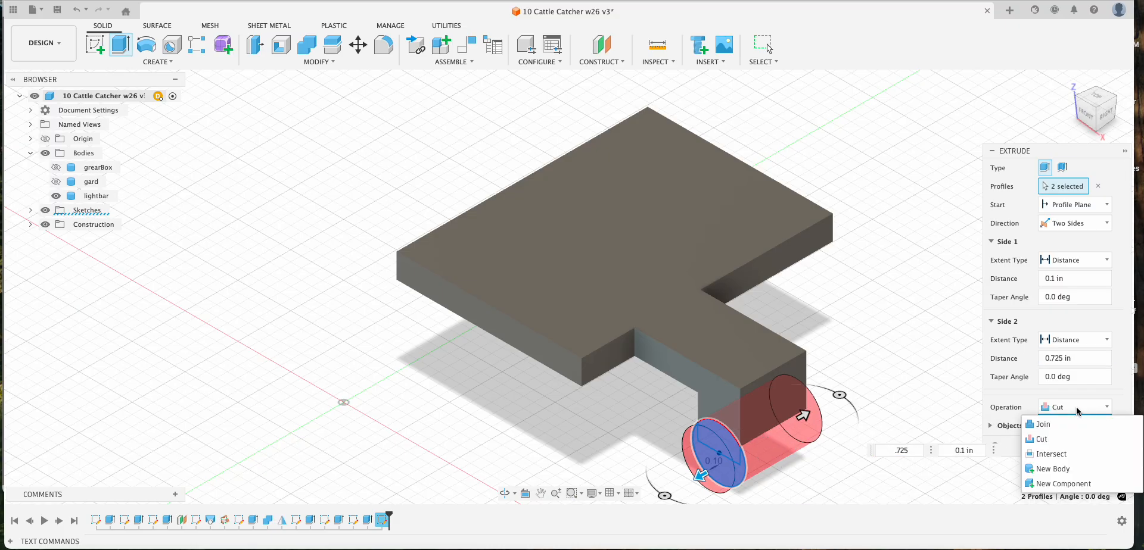
left_click(1056, 425)
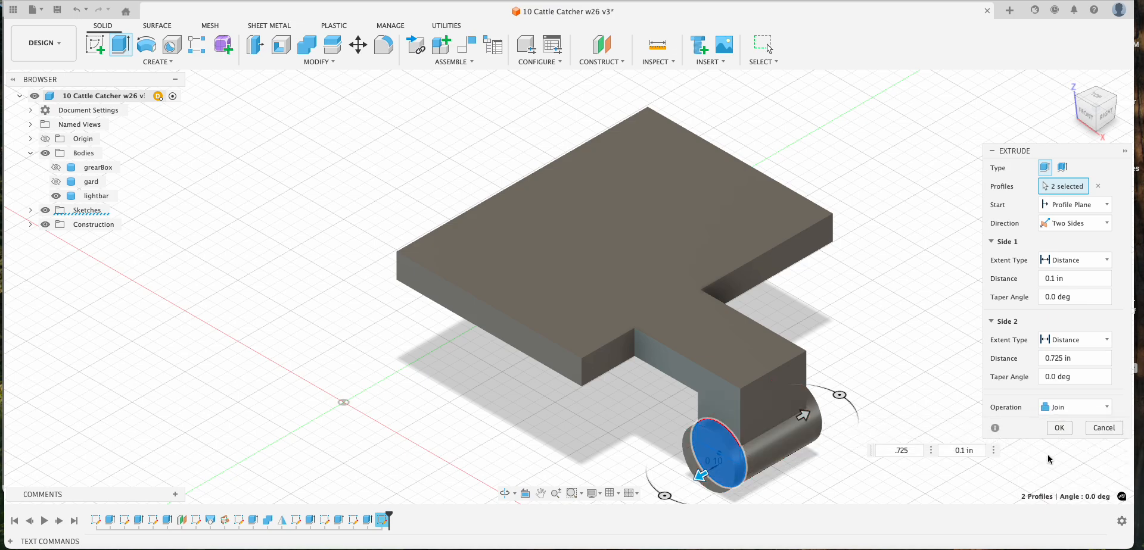
left_click(1059, 427)
- Sketch a 0.4 in diameter circle concentric with the light cylinder on its front face and finish the sketch
mouse_move(863, 386)
middle_mouse_down()
mouse_move(867, 338)
mouse_move(817, 248)
middle_mouse_up()
left_click(95, 44)
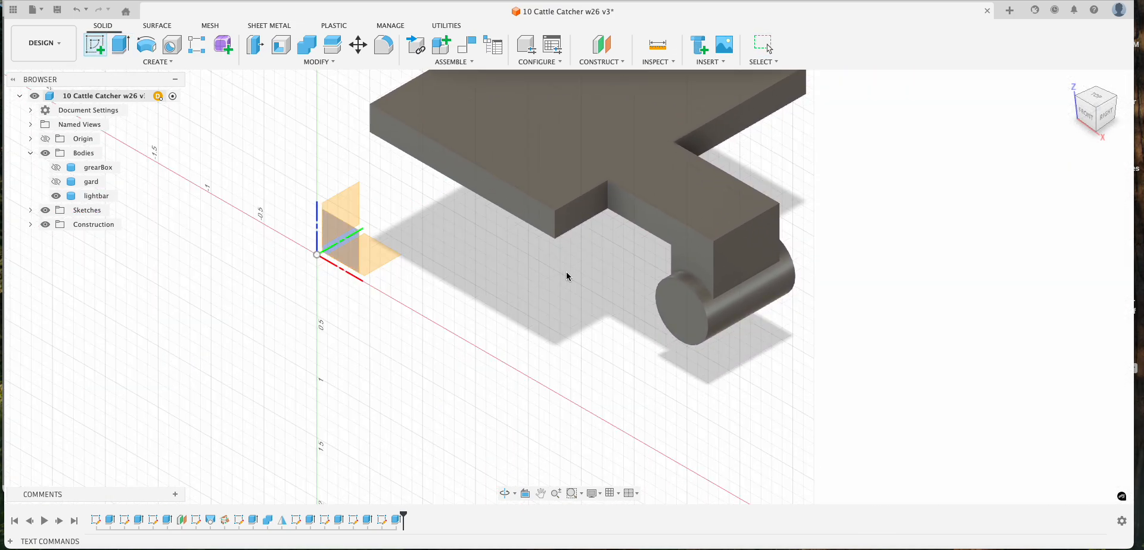
left_click(682, 301)
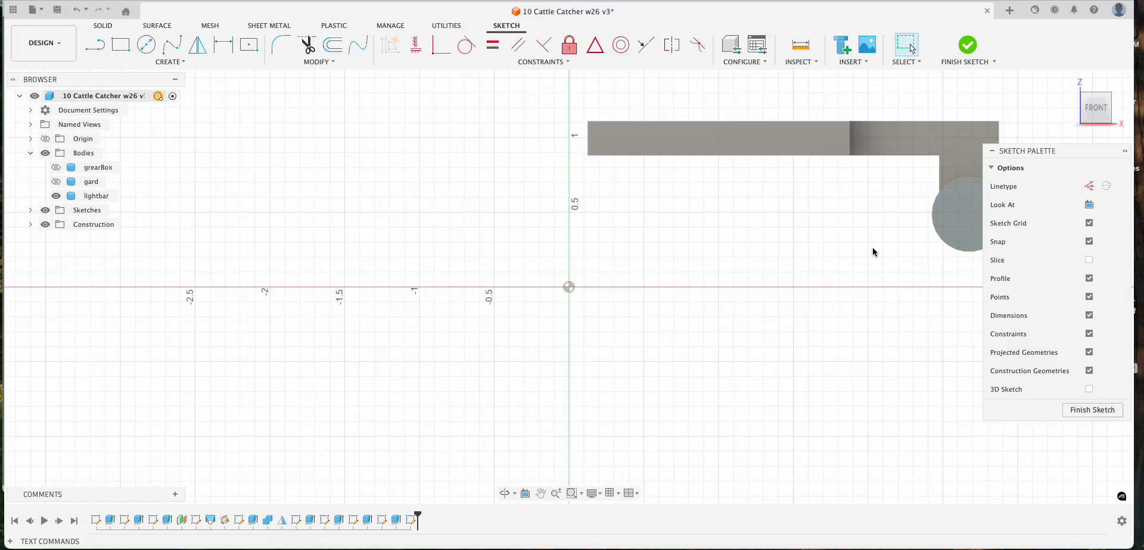
middle_click_drag(873, 252, 575, 278)
left_click(147, 46)
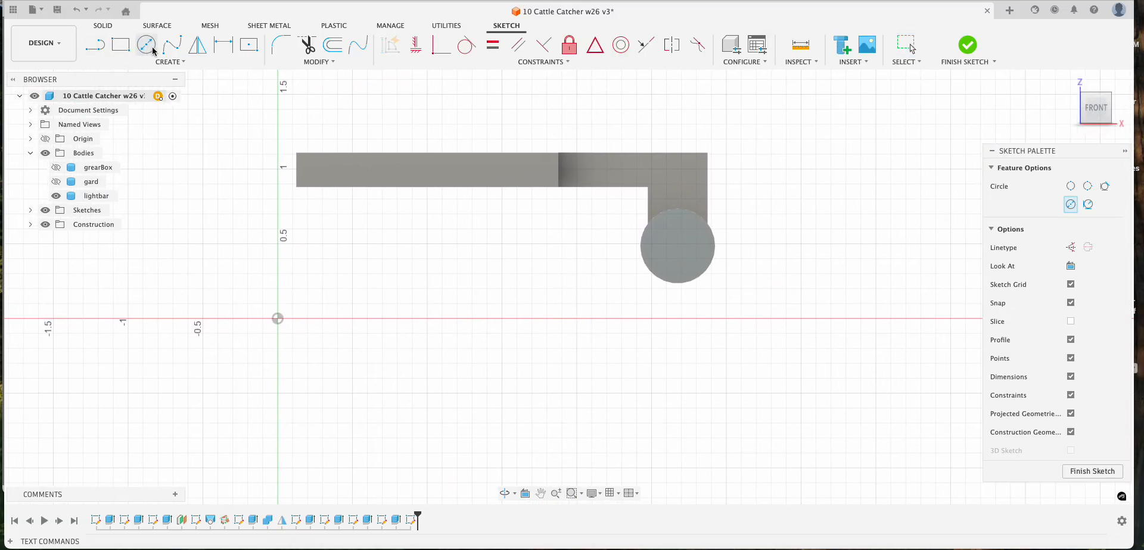
left_click(678, 246)
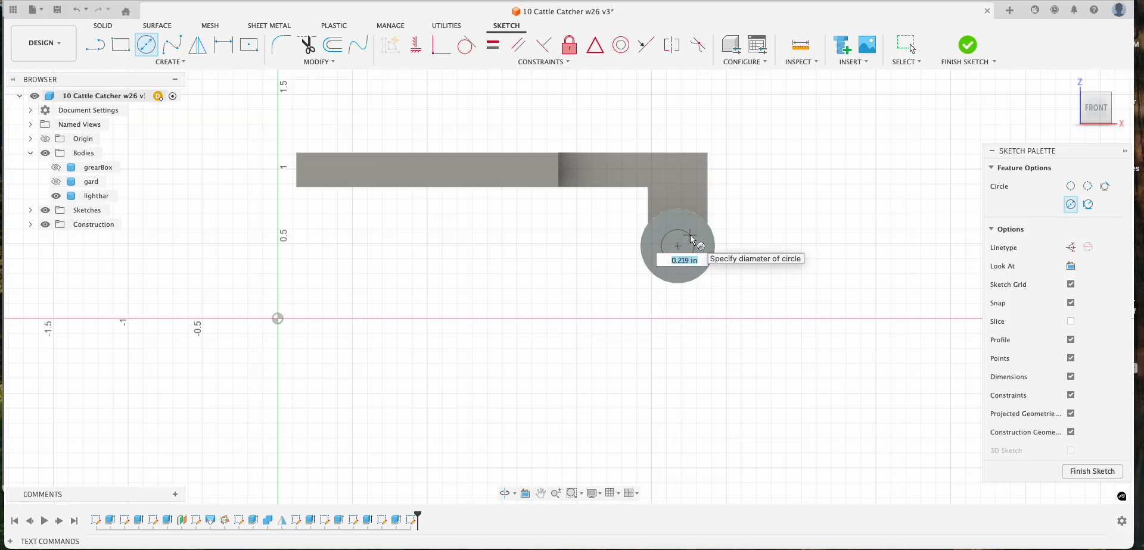
key("BackSpace")
key("Return")
key("Escape")
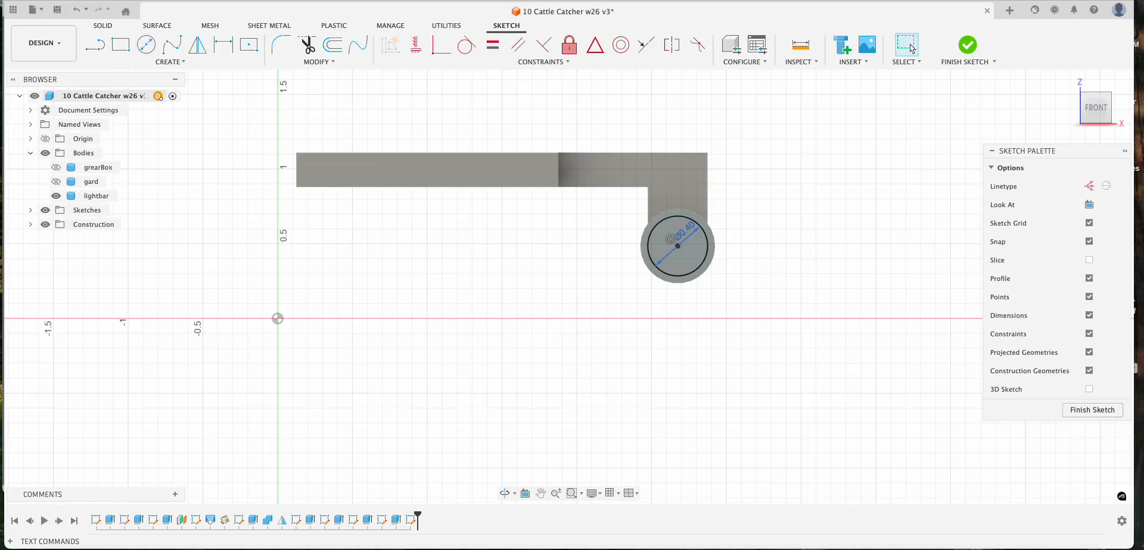
left_click(968, 45)
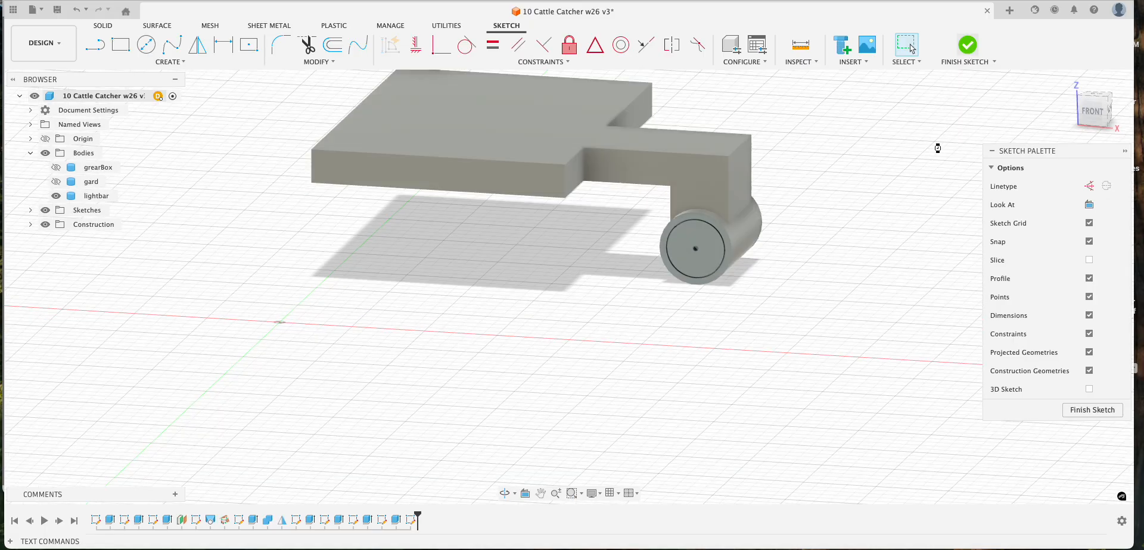
- Extrude the circle -0.1 in as a cut to recess the front of the light cylinder
left_click(120, 45)
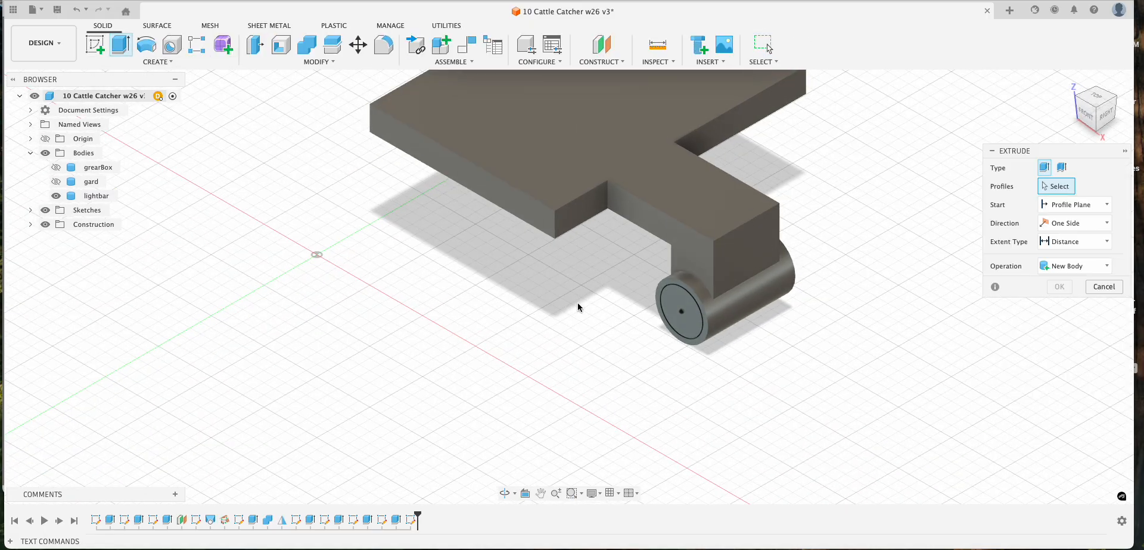
left_click(683, 295)
type("-")
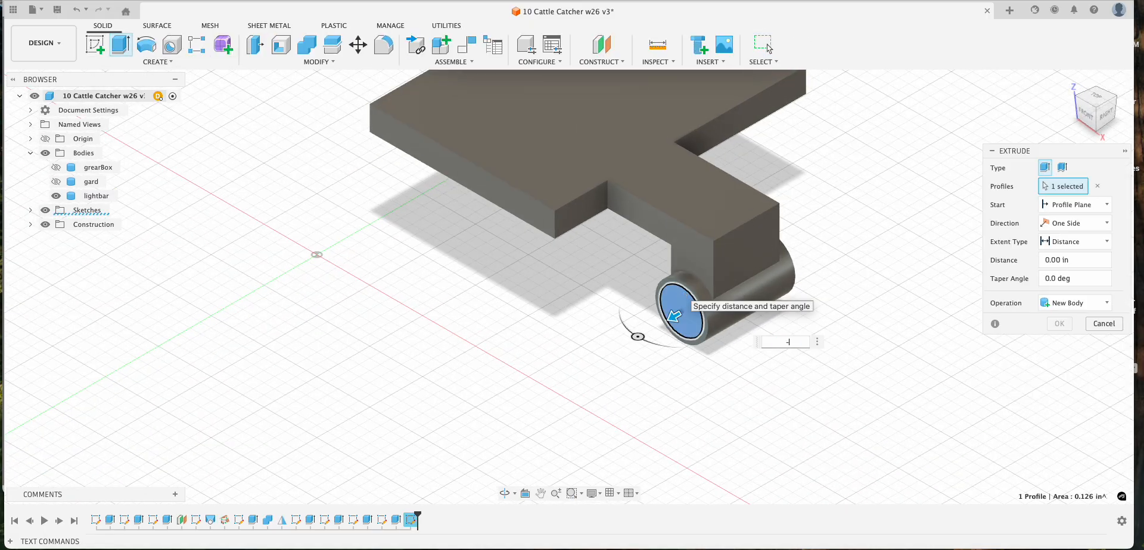
type(".1")
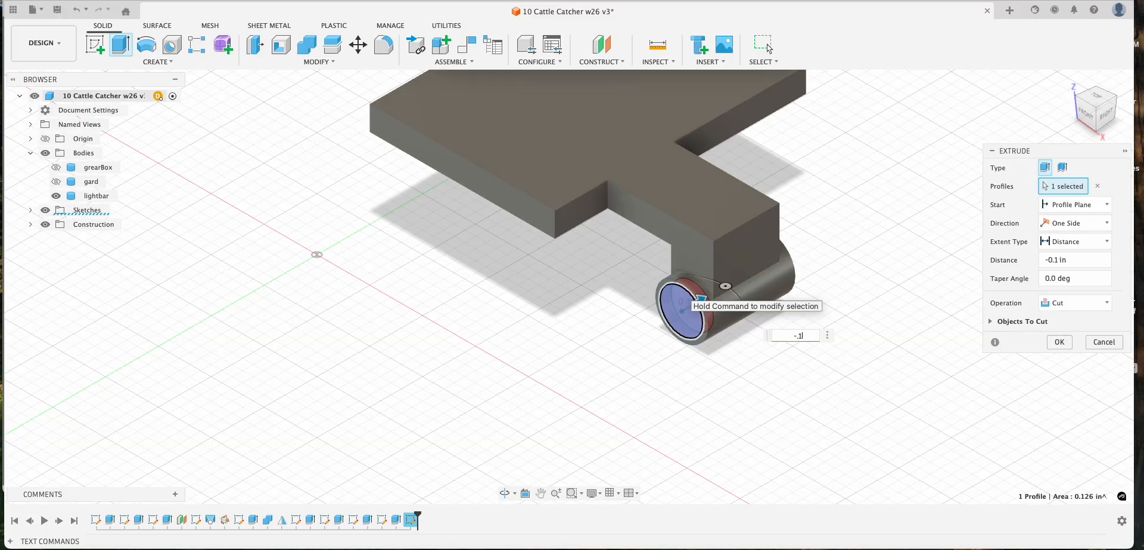
key("Return")
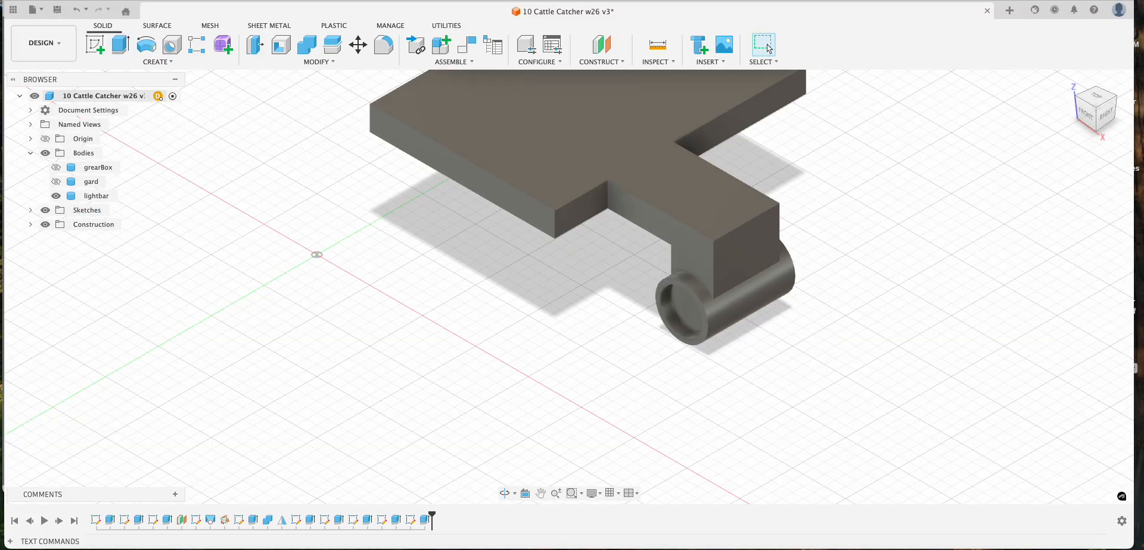
- Create a 0.4 in diameter sphere centered on the light's recessed face as a new body
scroll(691, 308, "down", 2)
scroll(697, 310, "up", 6)
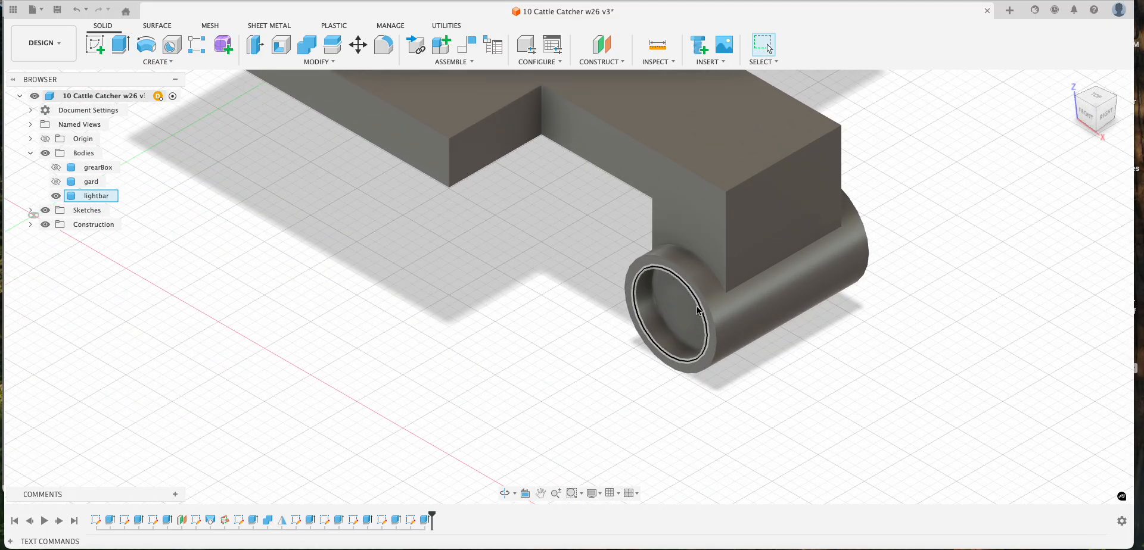
scroll(697, 309, "up", 4)
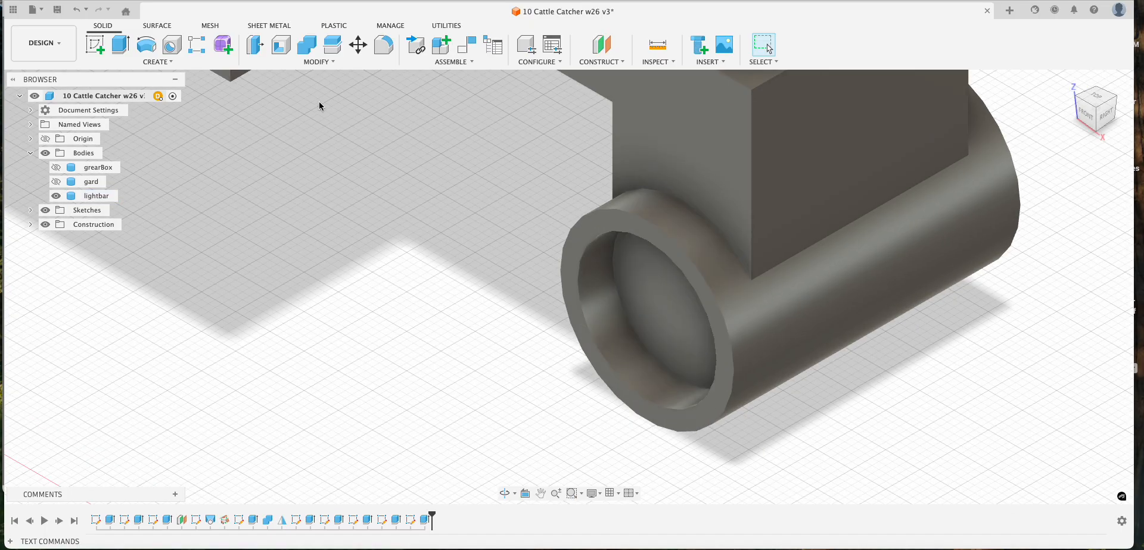
left_click(157, 62)
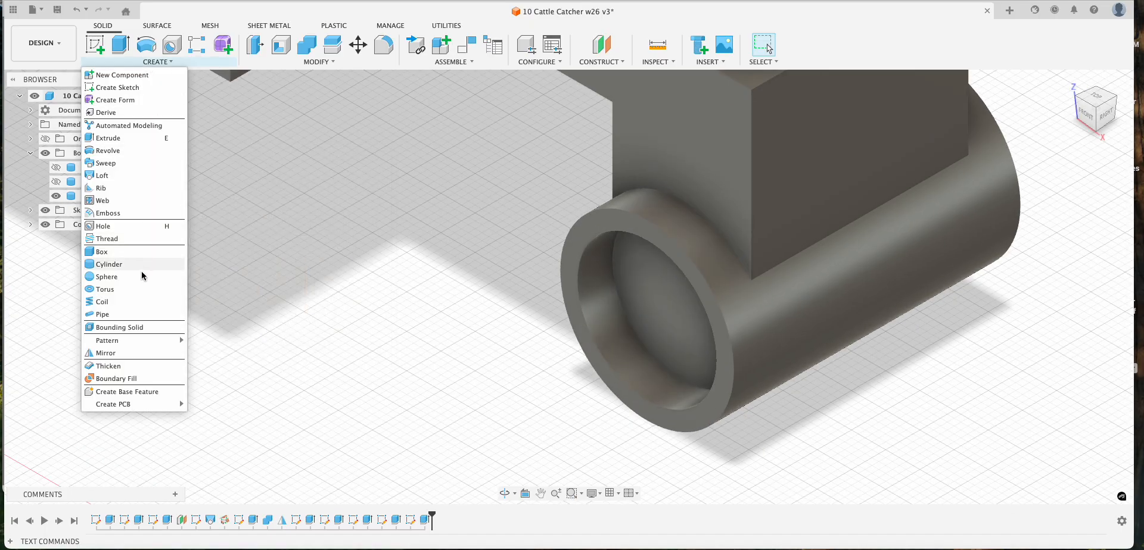
left_click(107, 277)
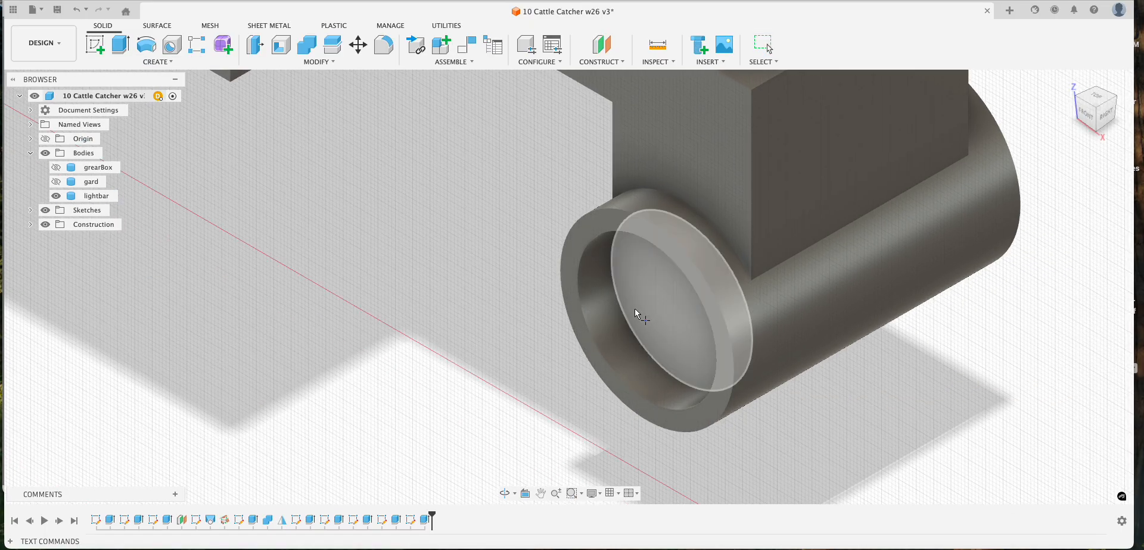
left_click(666, 306)
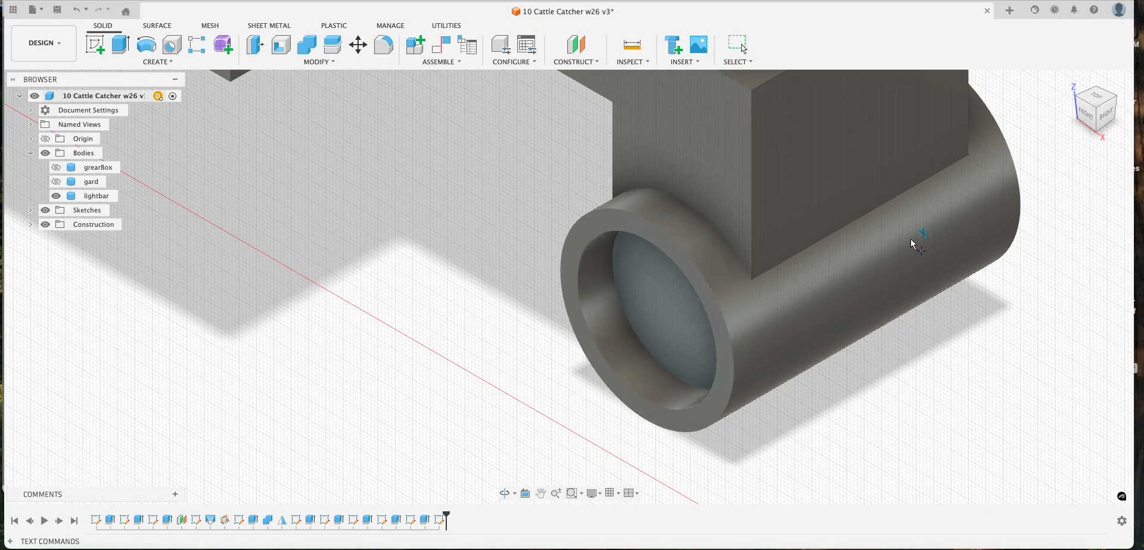
left_click(685, 304)
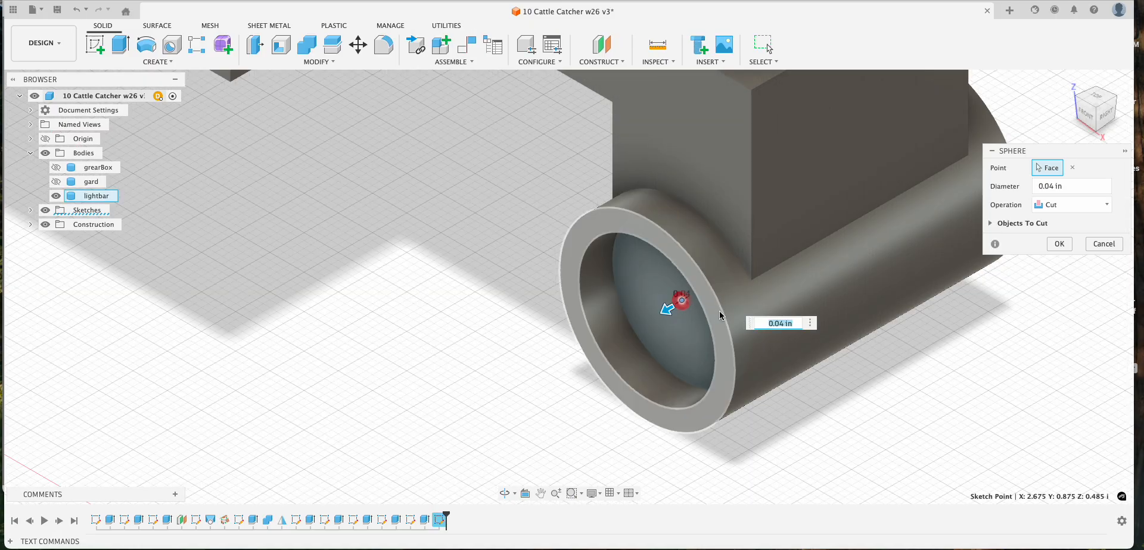
type(".4")
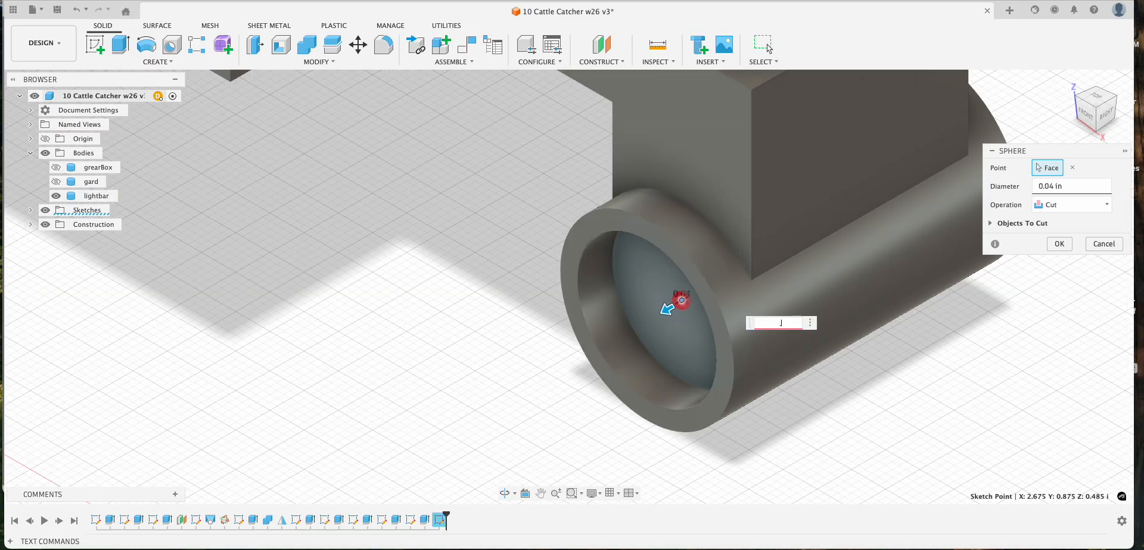
left_click(1089, 205)
left_click(1060, 265)
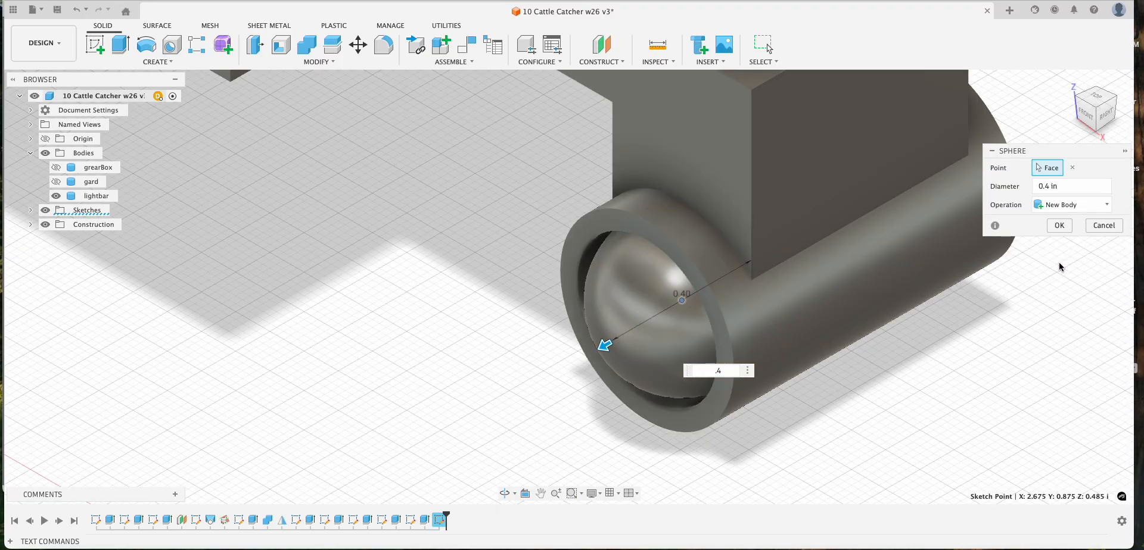
left_click(1059, 228)
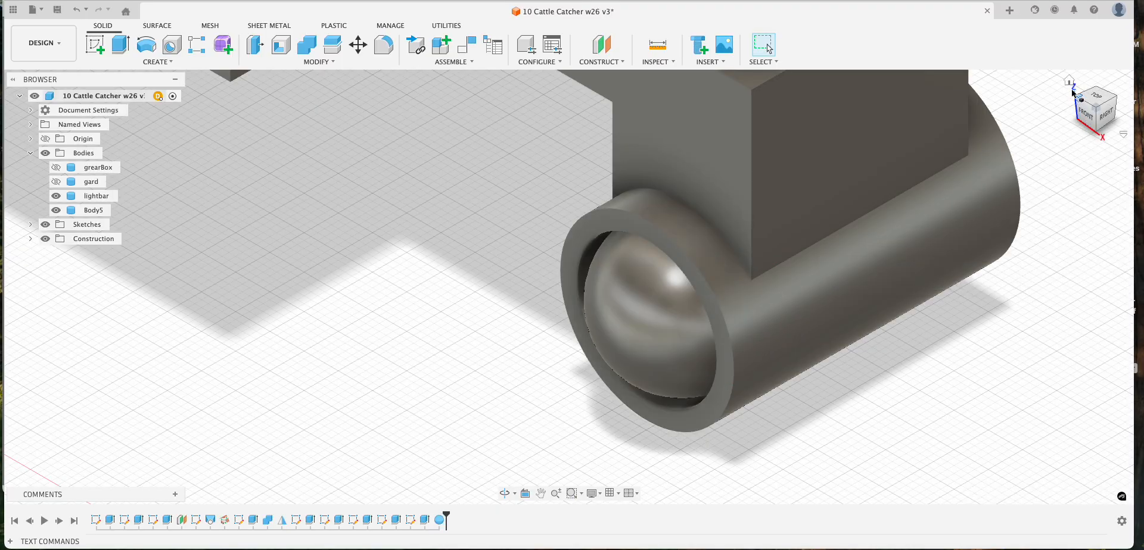
- Fillet nine edges of the side arm and its downward leg, on both sides and the outer end, with a 0.1 in radius
left_click(1070, 84)
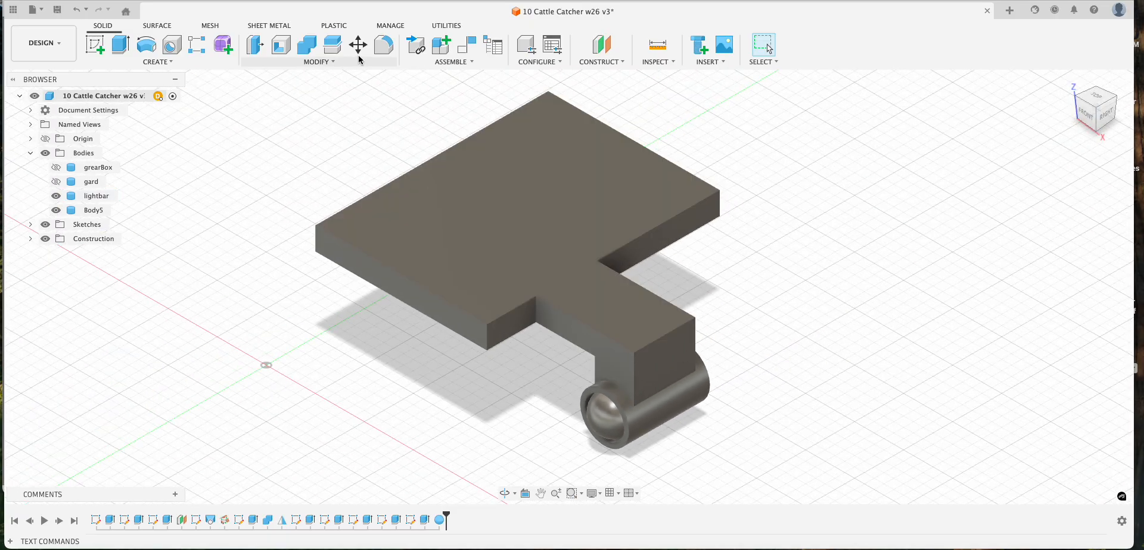
left_click(383, 45)
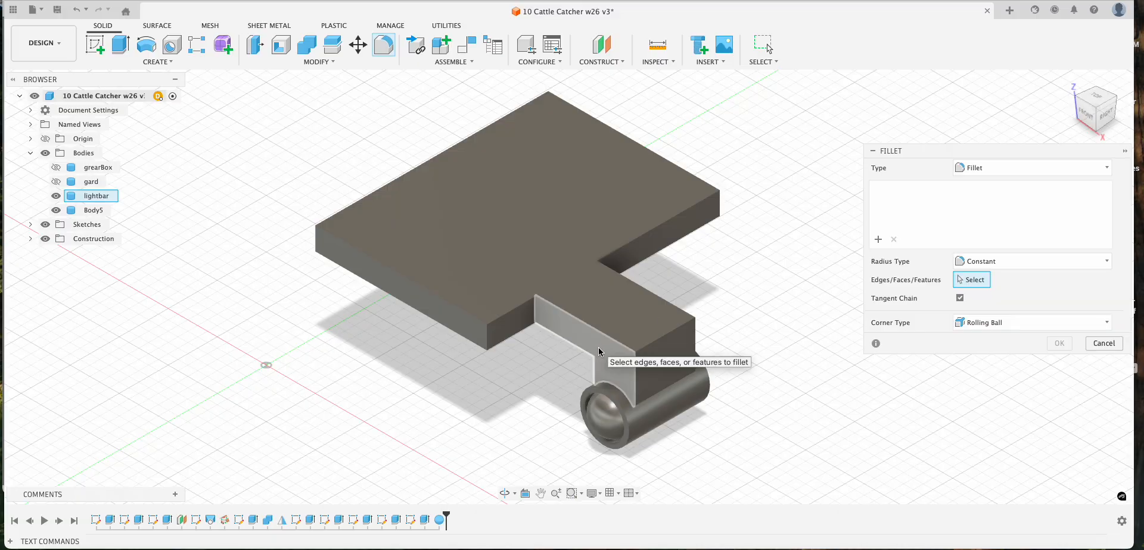
left_click(597, 332)
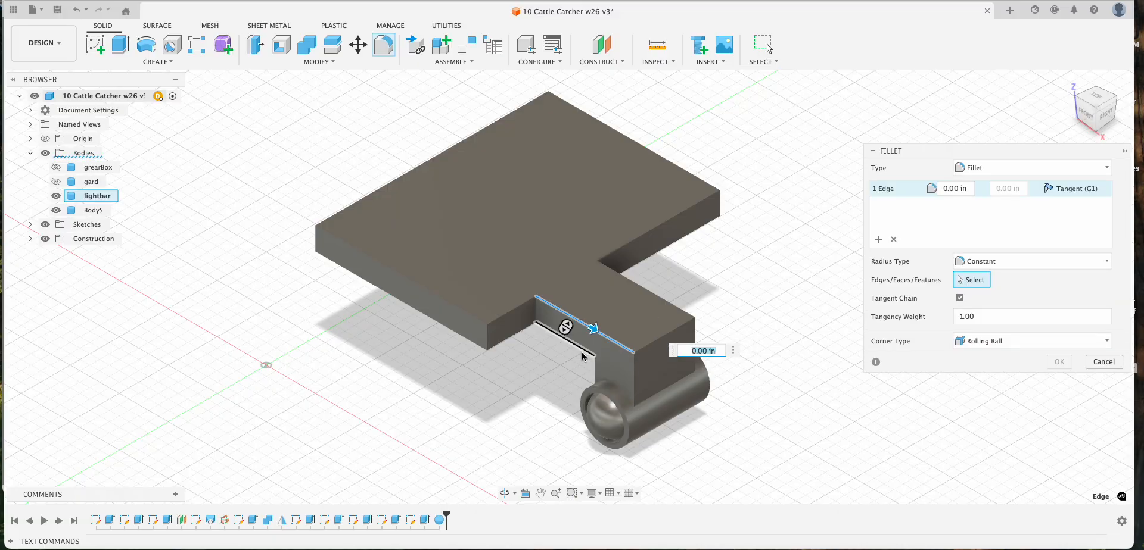
left_click(593, 366)
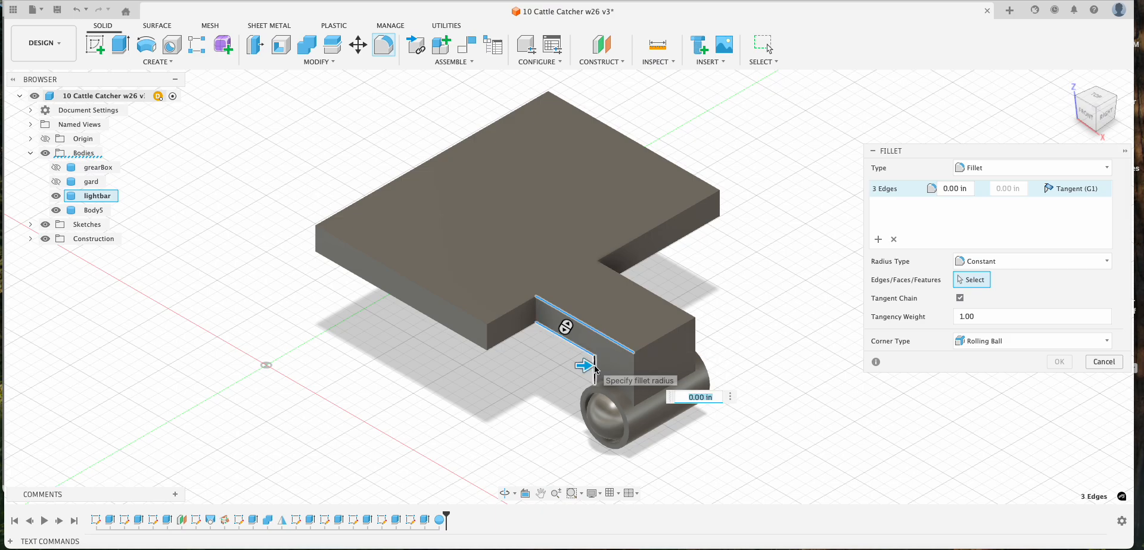
left_click(633, 383)
left_click(660, 342)
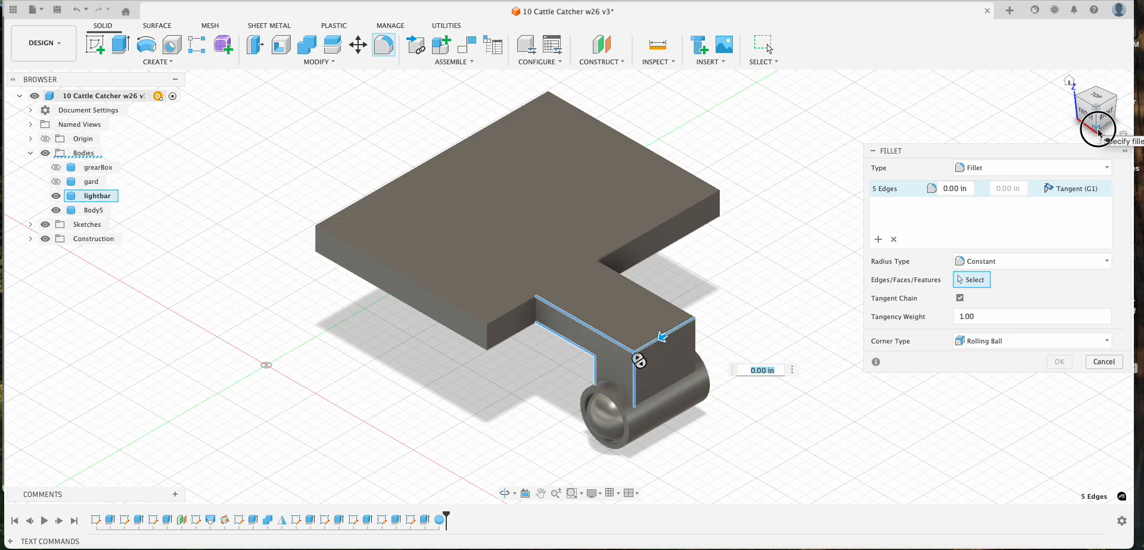
left_click_drag(1101, 133, 906, 156)
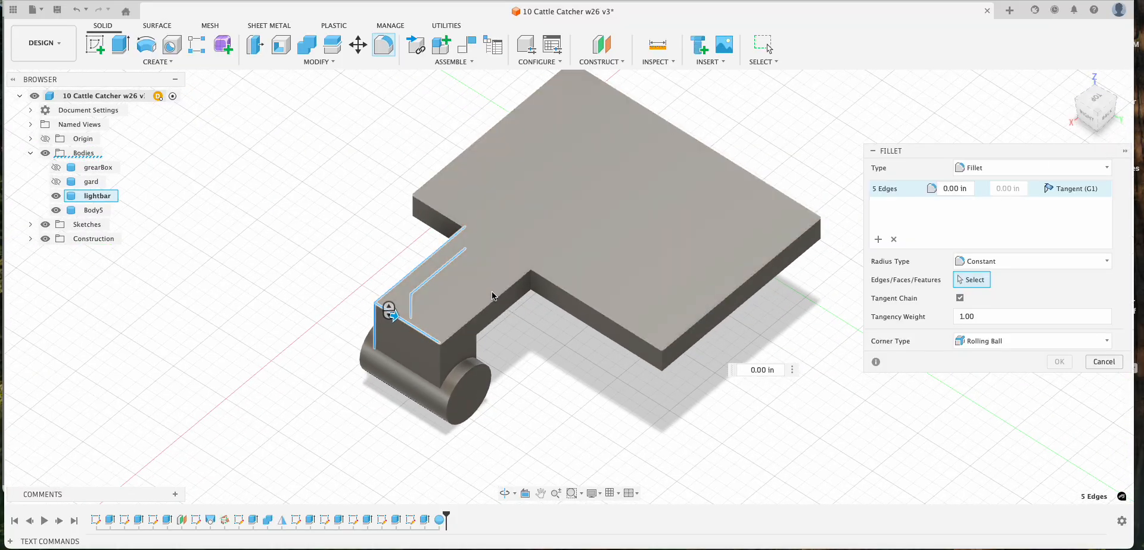
left_click(489, 307)
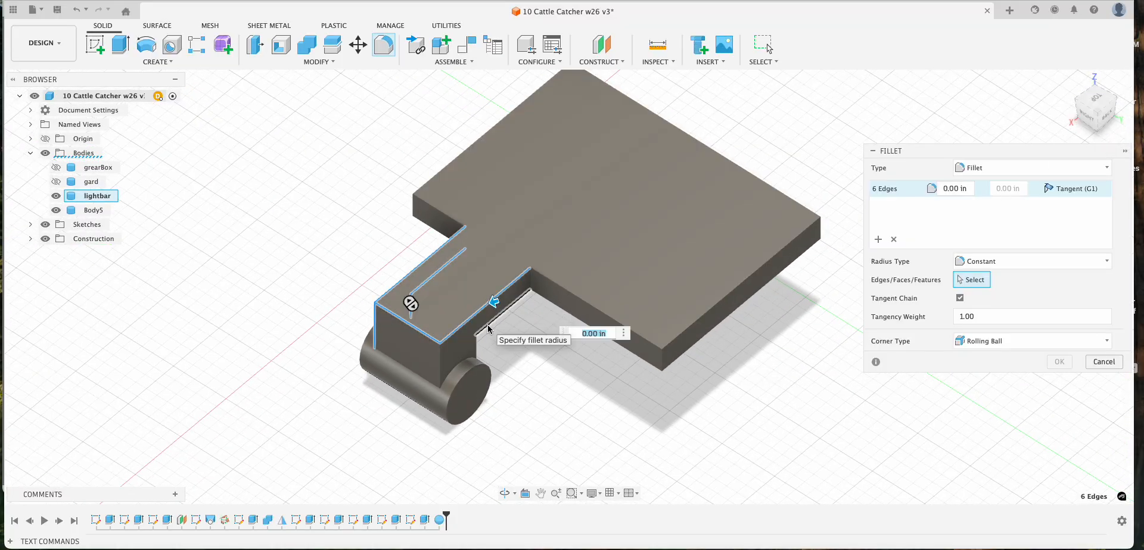
left_click(487, 326)
left_click(477, 344)
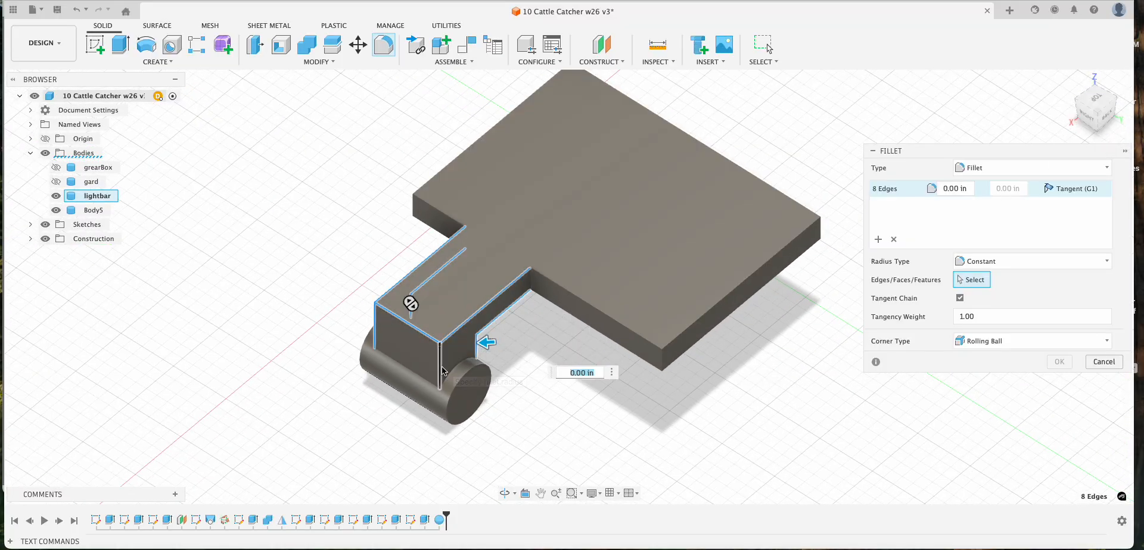
left_click(440, 369)
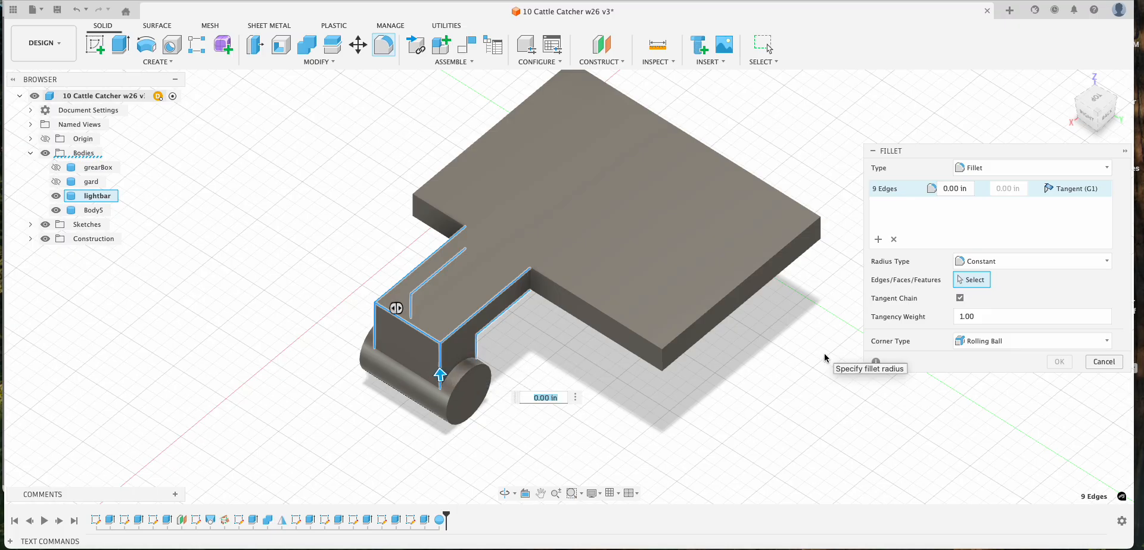
key("BackSpace")
type(".1")
key("Return")
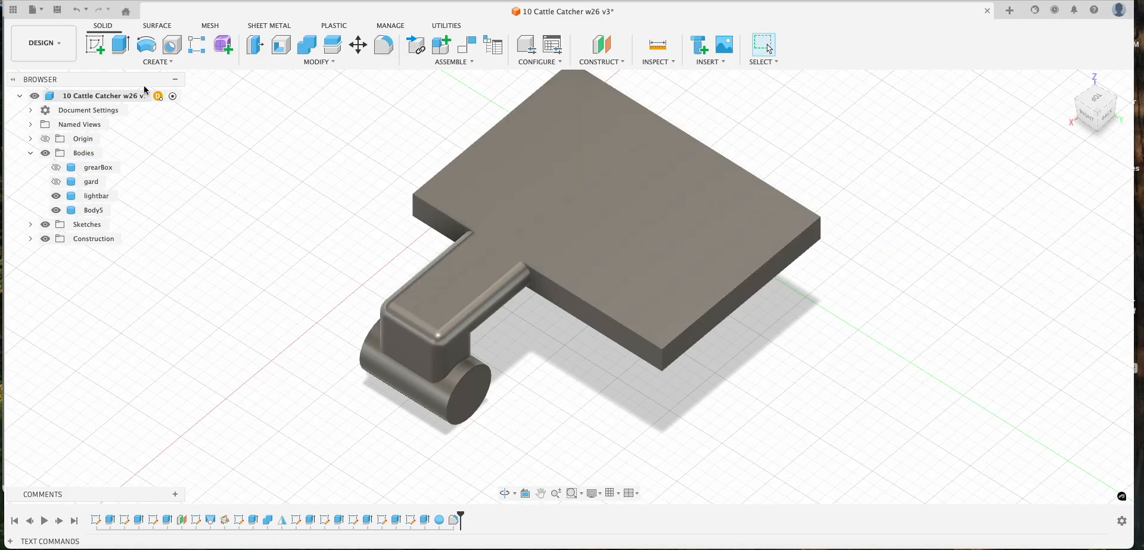
- Fillet the circular rear edge of the light cylinder with a 0.1 in radius
left_click(389, 53)
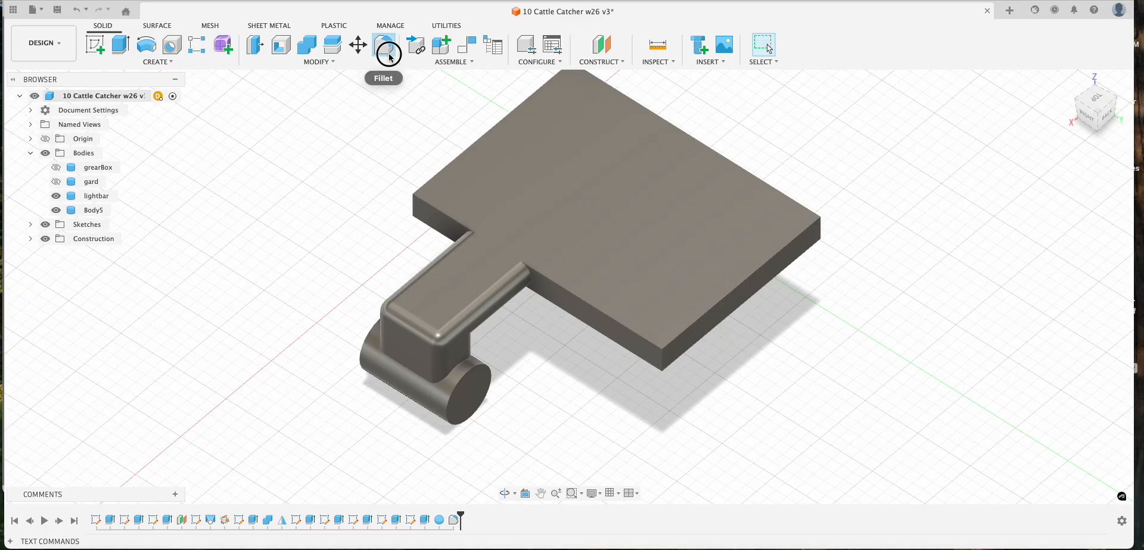
left_click(468, 374)
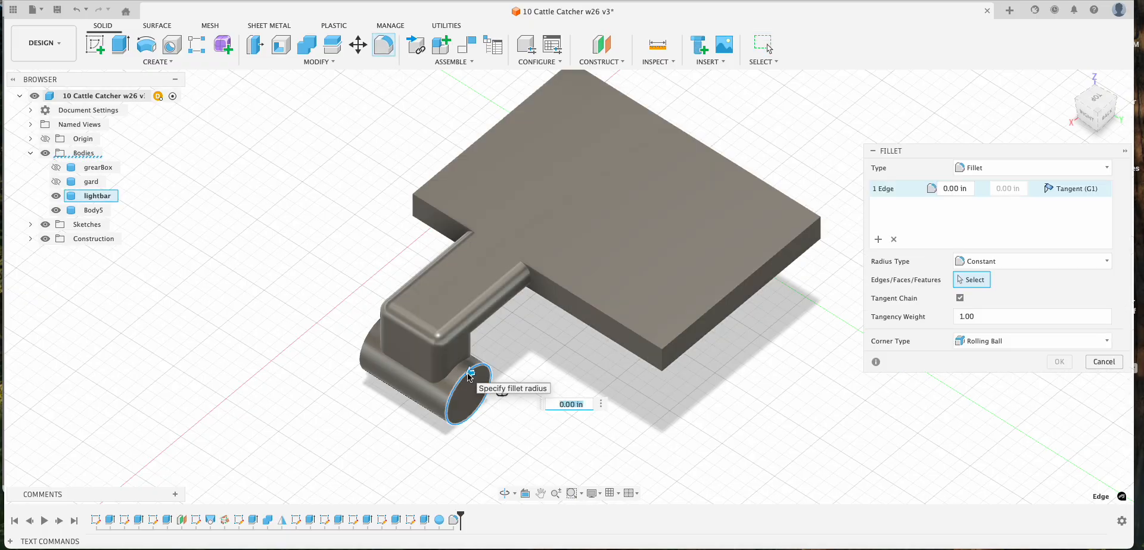
type(".1")
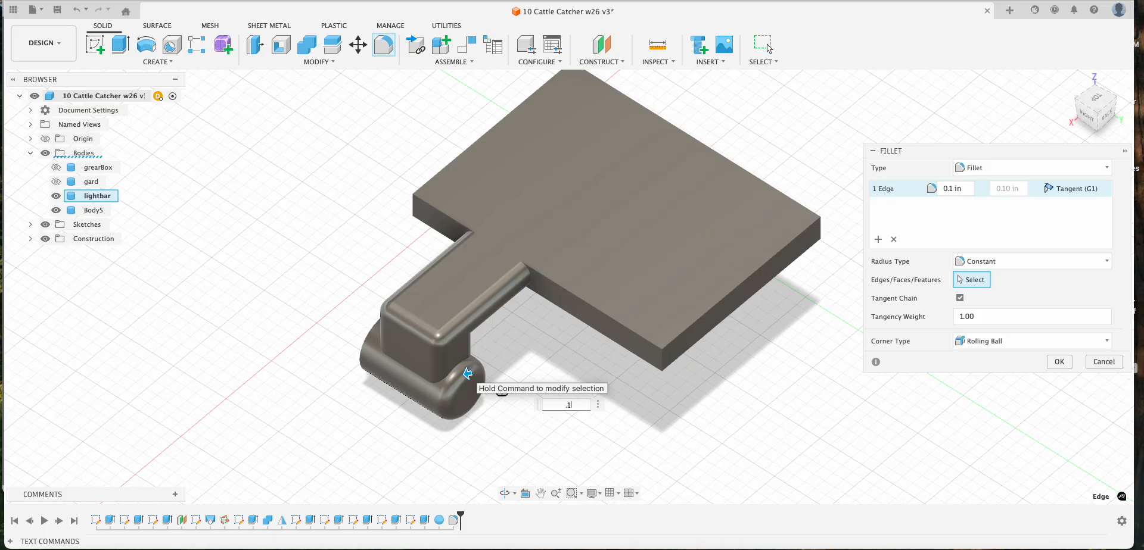
key("Return")
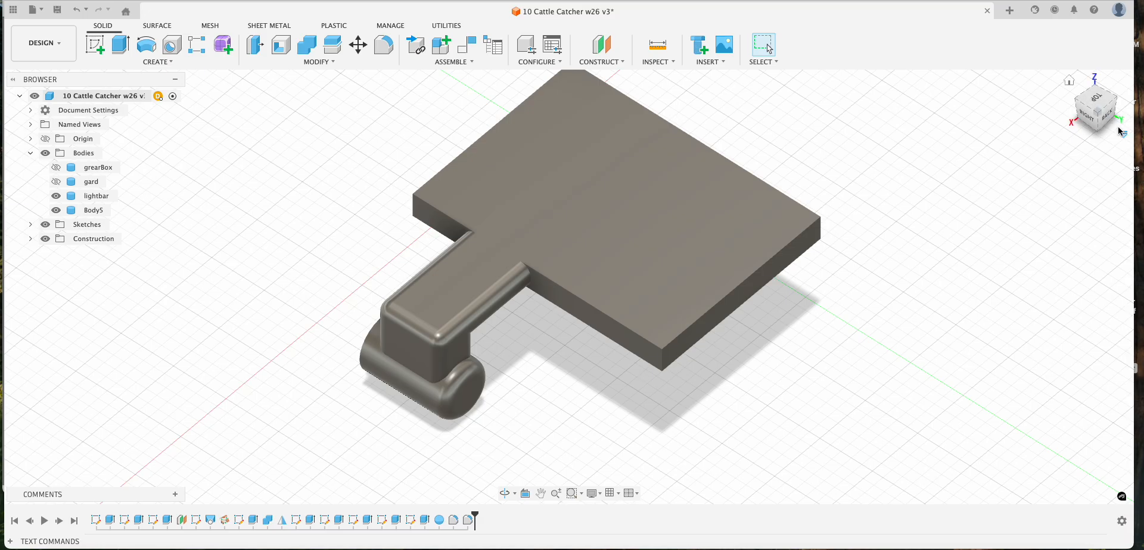
- Apply the blue appearance already used in this design to the whole lightbar body
mouse_move(1100, 132)
left_mouse_down()
mouse_move(77, 153)
mouse_move(133, 115)
mouse_move(159, 115)
left_mouse_up()
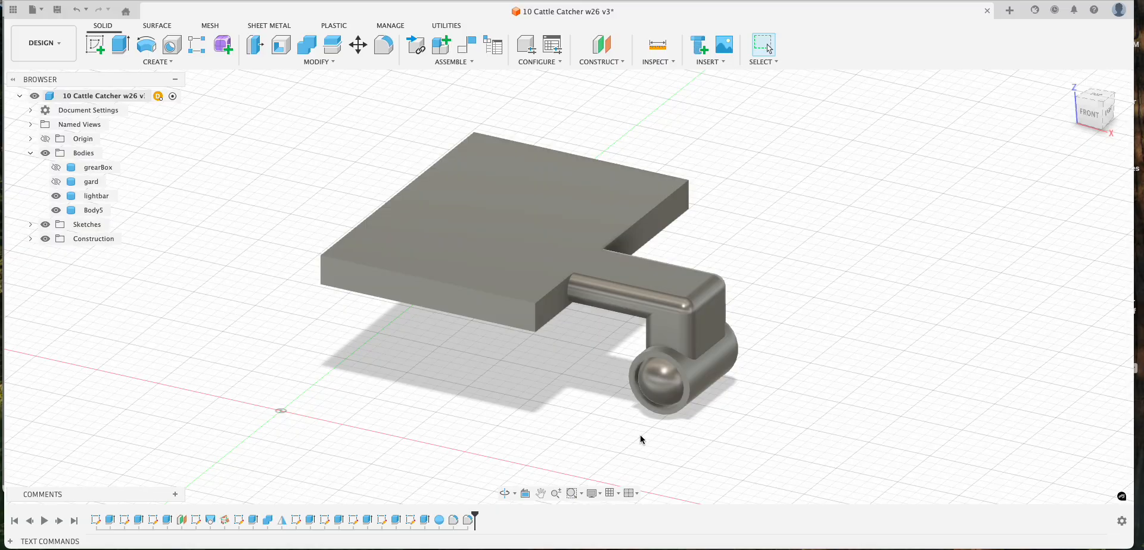
left_click(771, 145)
left_click_drag(770, 145, 617, 215)
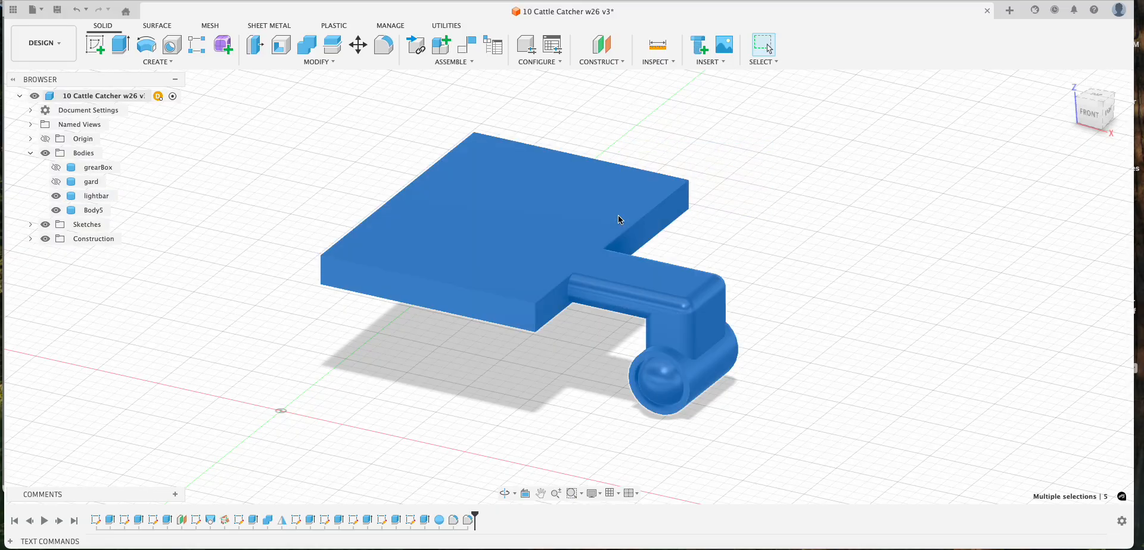
right_click(618, 215)
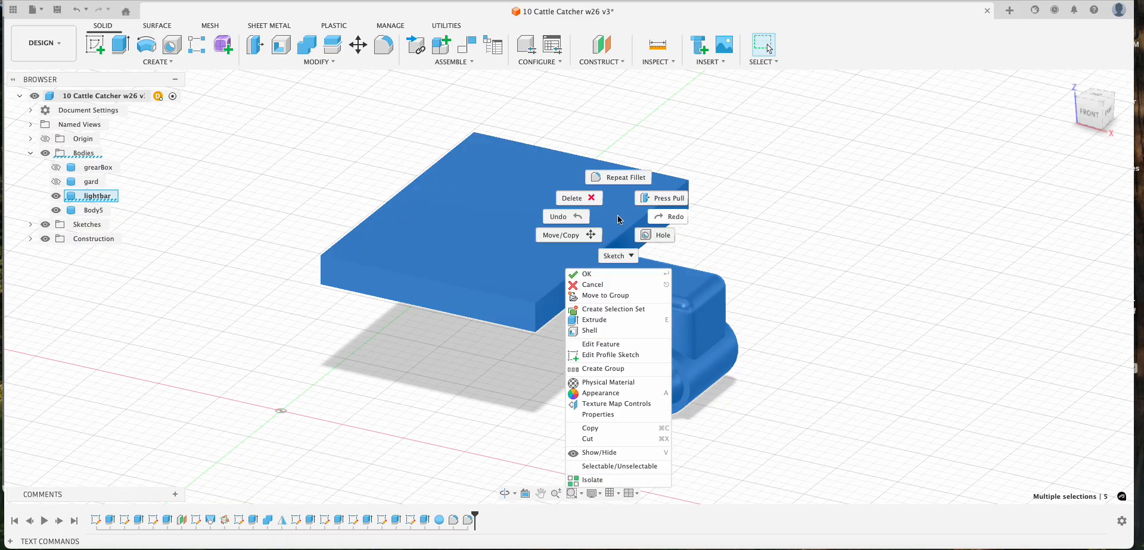
left_click(596, 392)
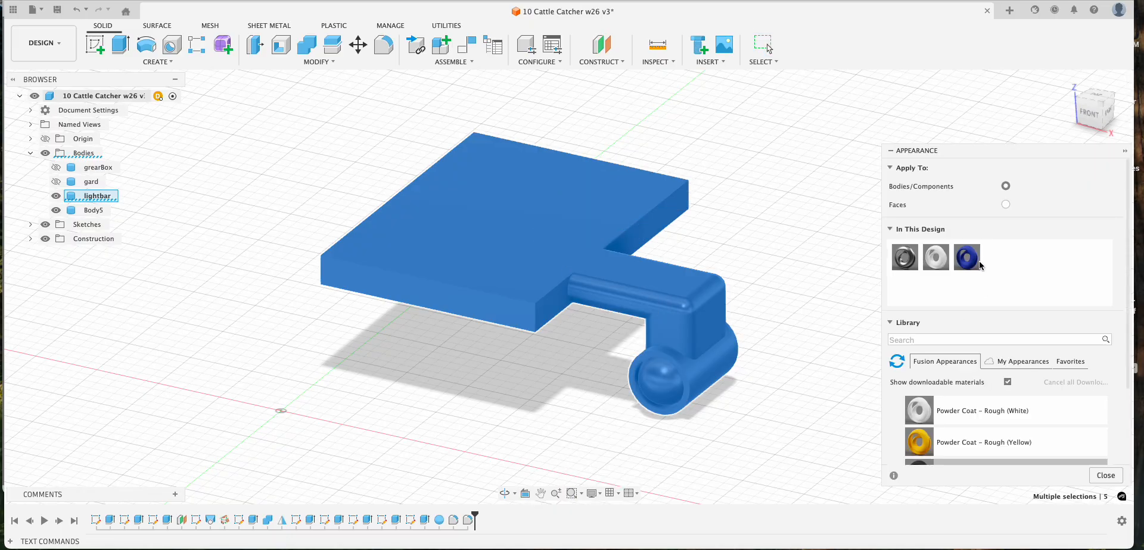
left_click_drag(968, 259, 601, 226)
- Find Gold - Polished among the metal appearances in the library and apply it to the light's sphere
scroll(965, 424, "up", 5)
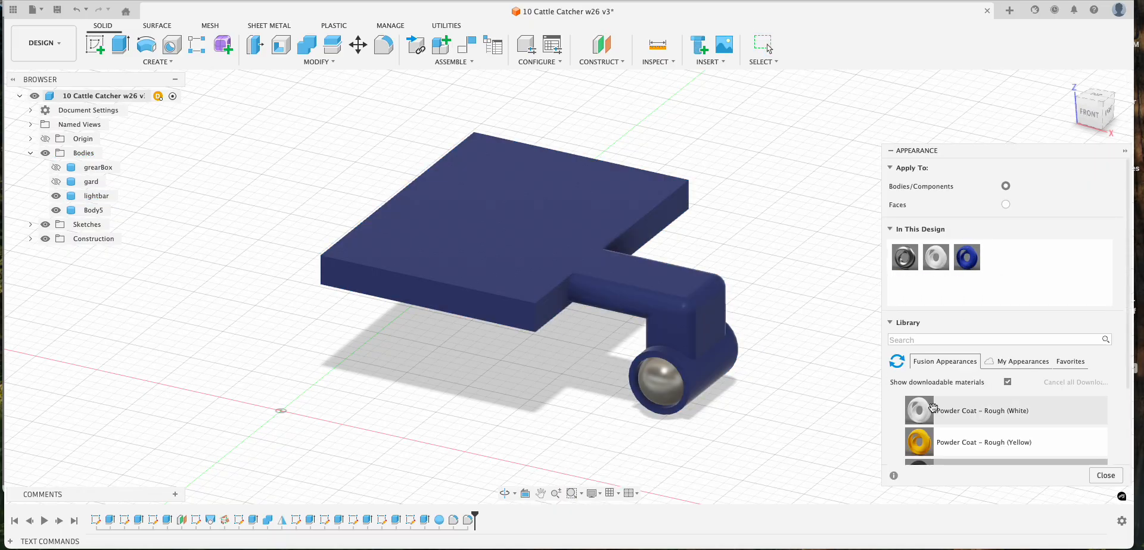
scroll(965, 424, "up", 3)
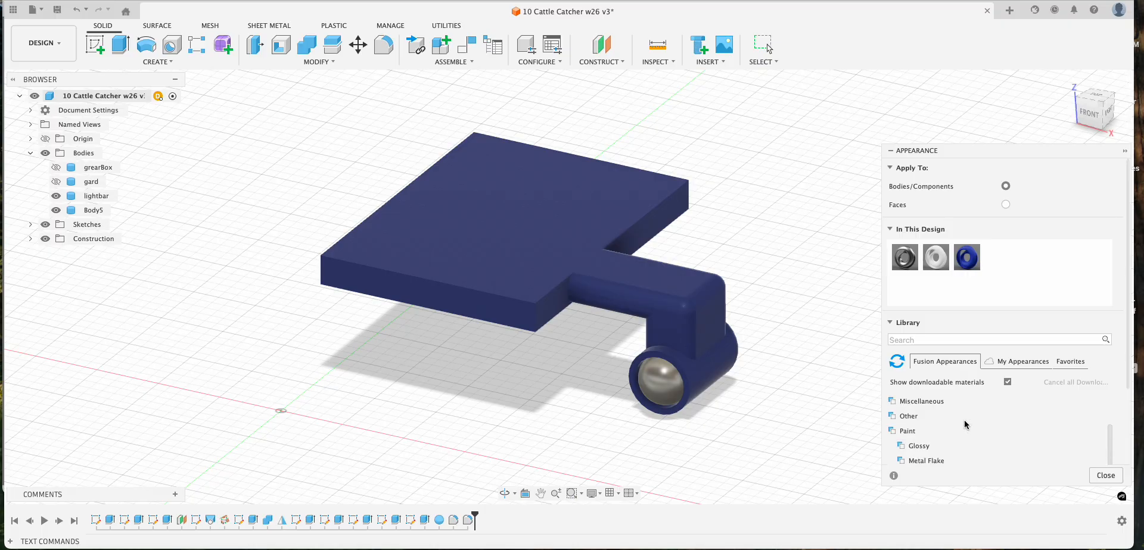
scroll(940, 434, "up", 3)
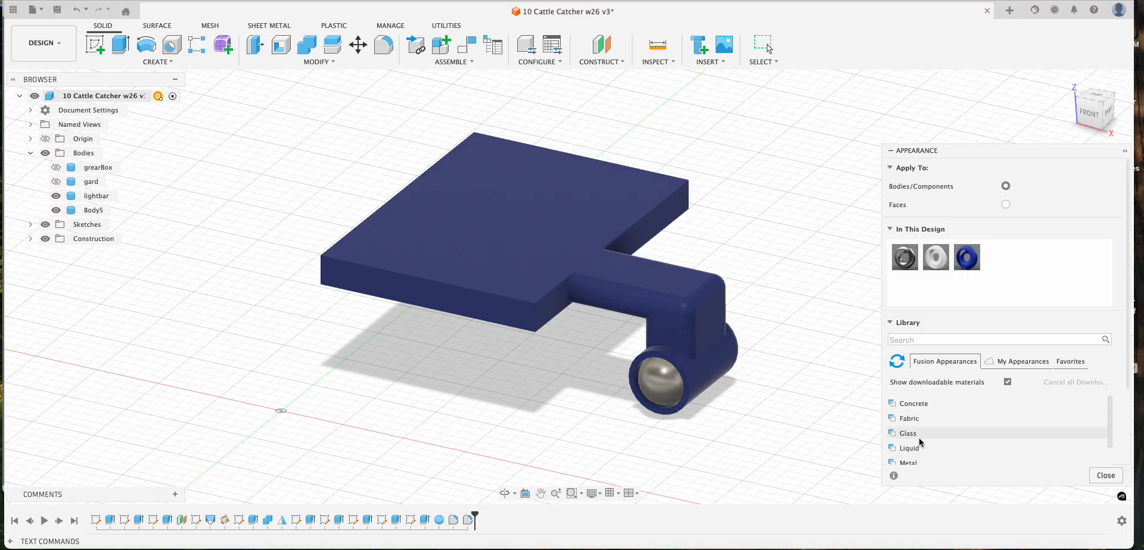
scroll(918, 444, "down", 2)
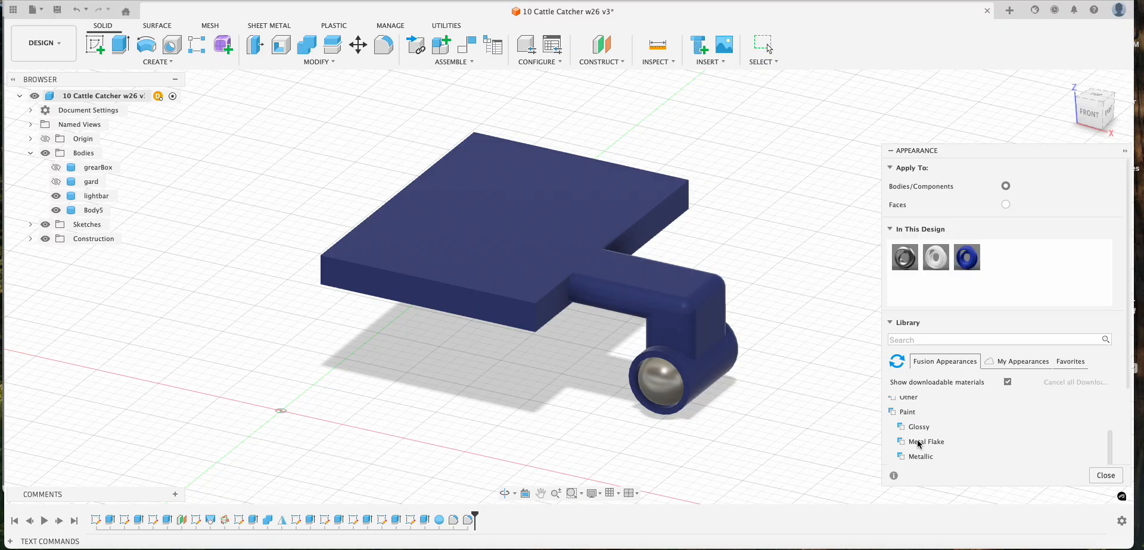
scroll(918, 444, "up", 2)
scroll(918, 444, "down", 1)
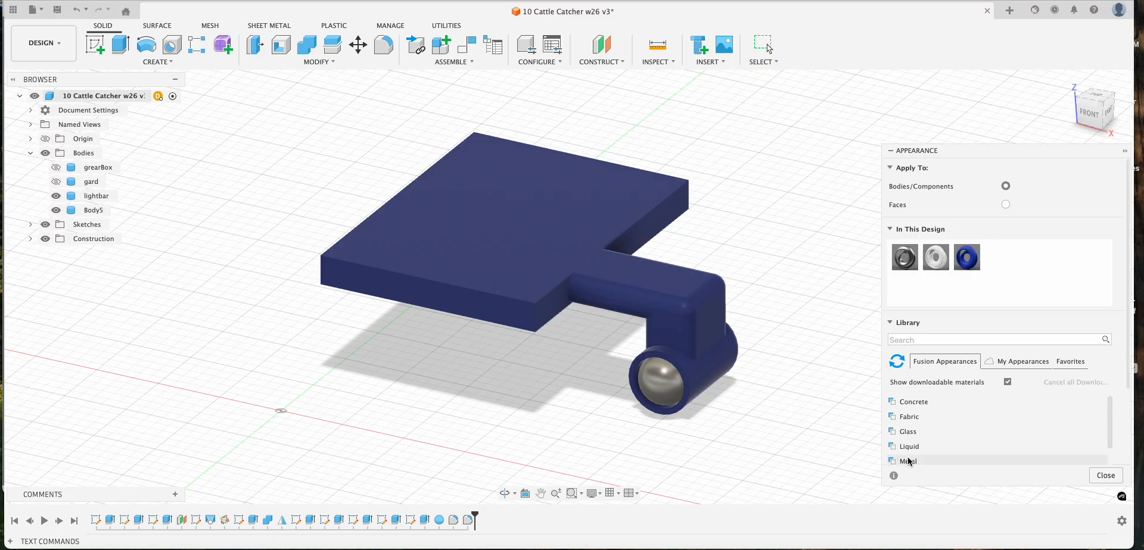
scroll(911, 447, "down", 3)
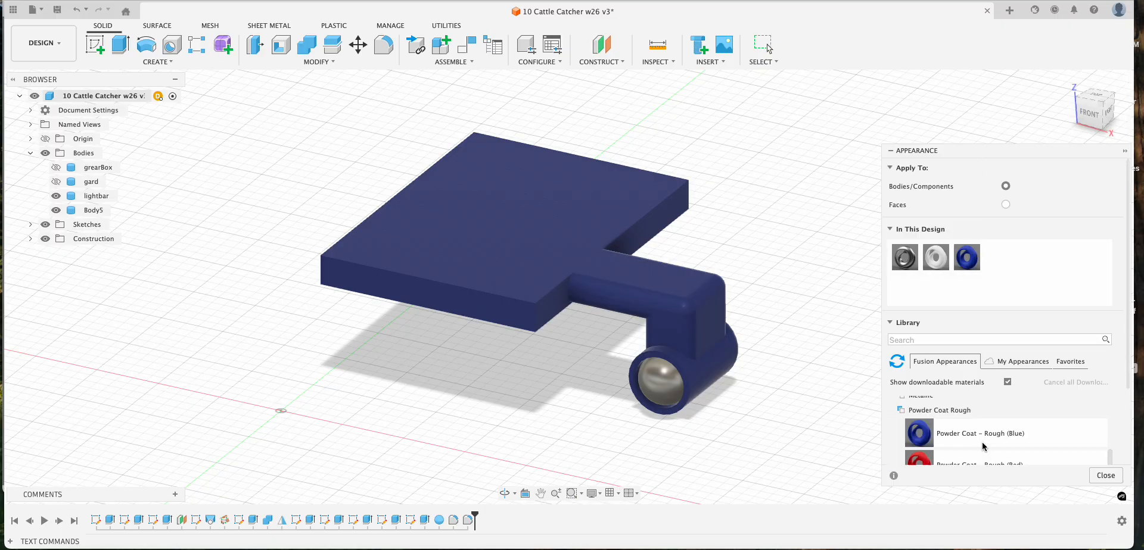
scroll(983, 447, "down", 4)
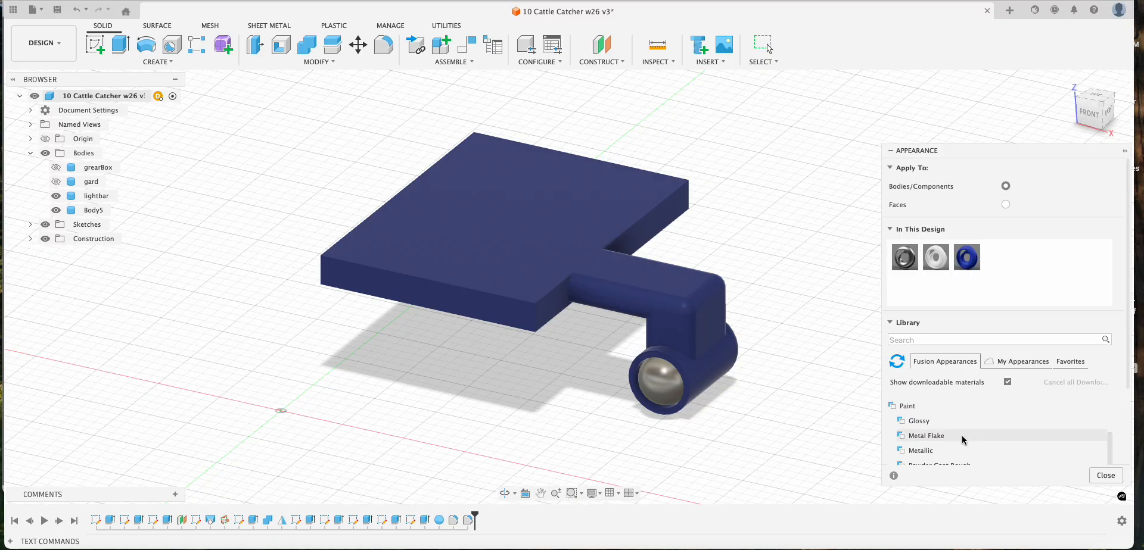
scroll(963, 440, "up", 4)
scroll(961, 440, "up", 4)
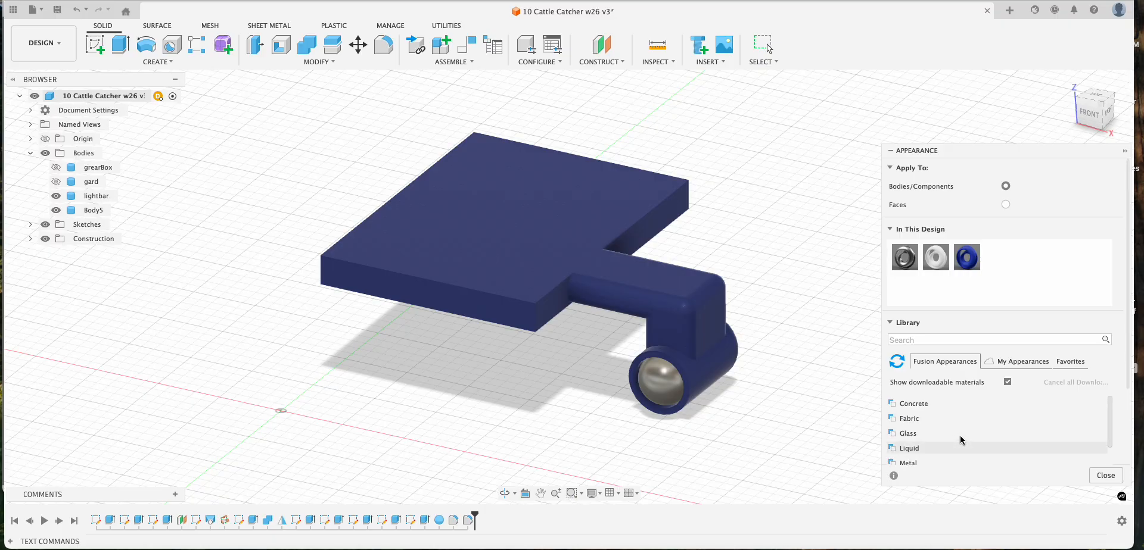
left_click_drag(1109, 422, 1099, 451)
left_click(917, 444)
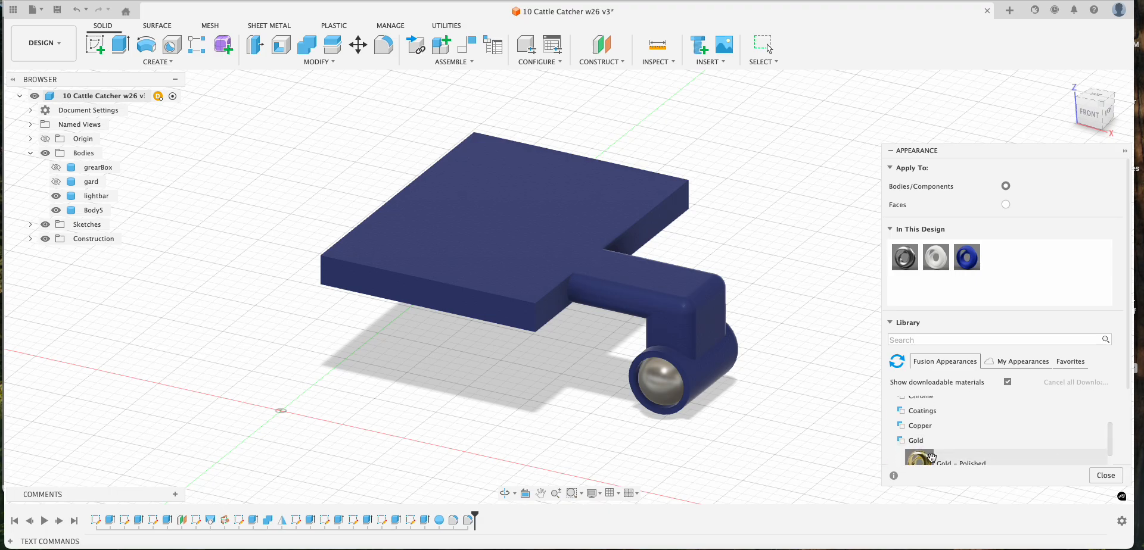
left_click_drag(920, 458, 646, 378)
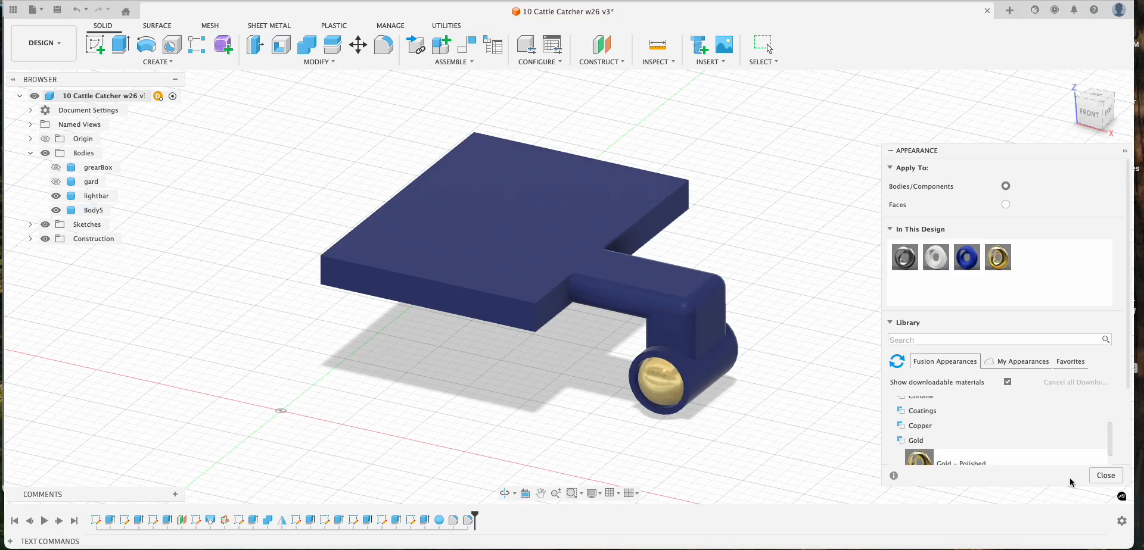
left_click(1106, 475)
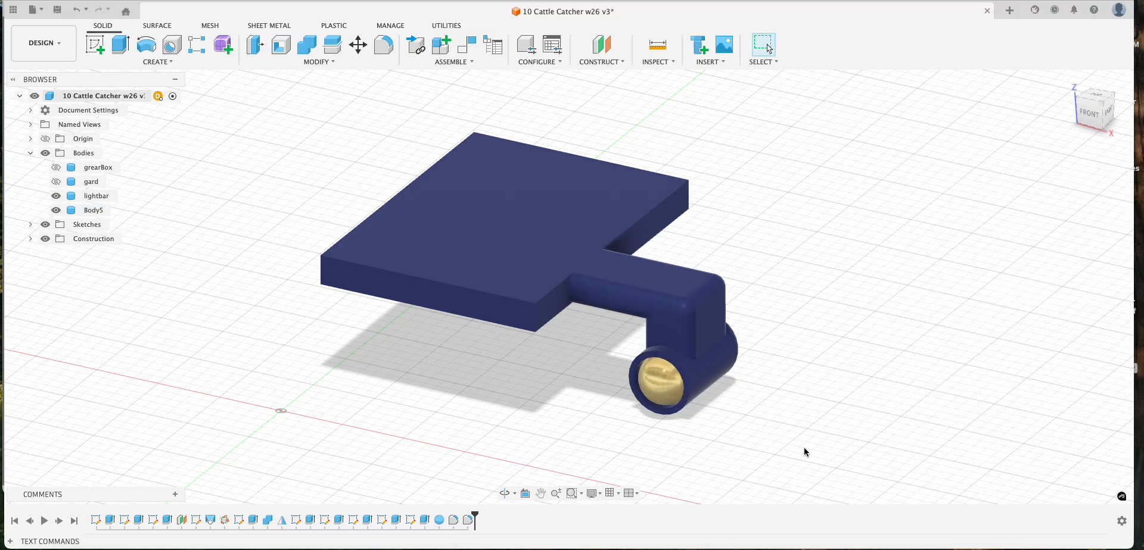
- Save a new version of the design with the default description and rename the sphere body to light
key("super+s")
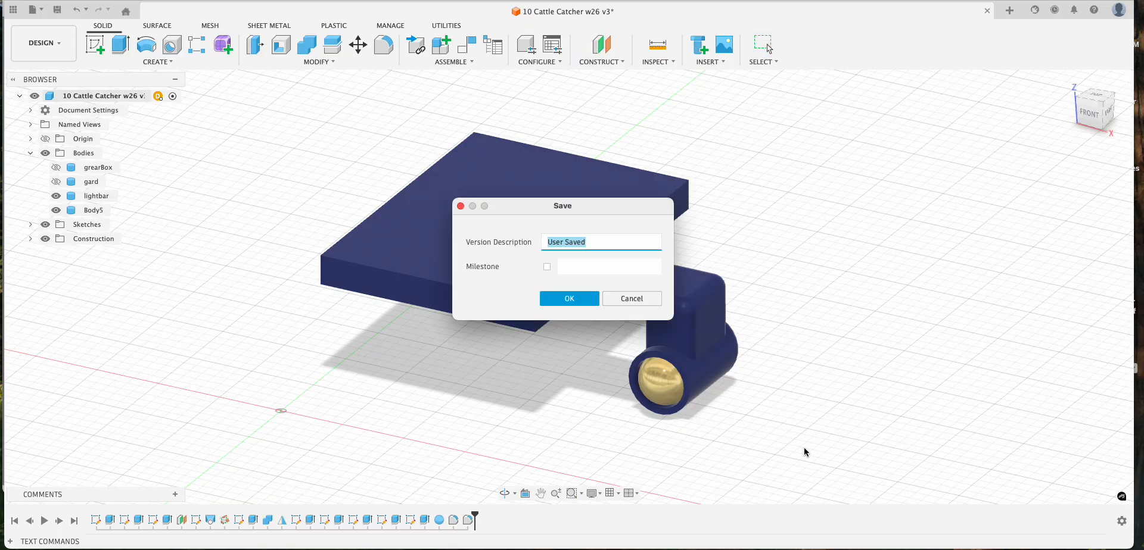
left_click(586, 300)
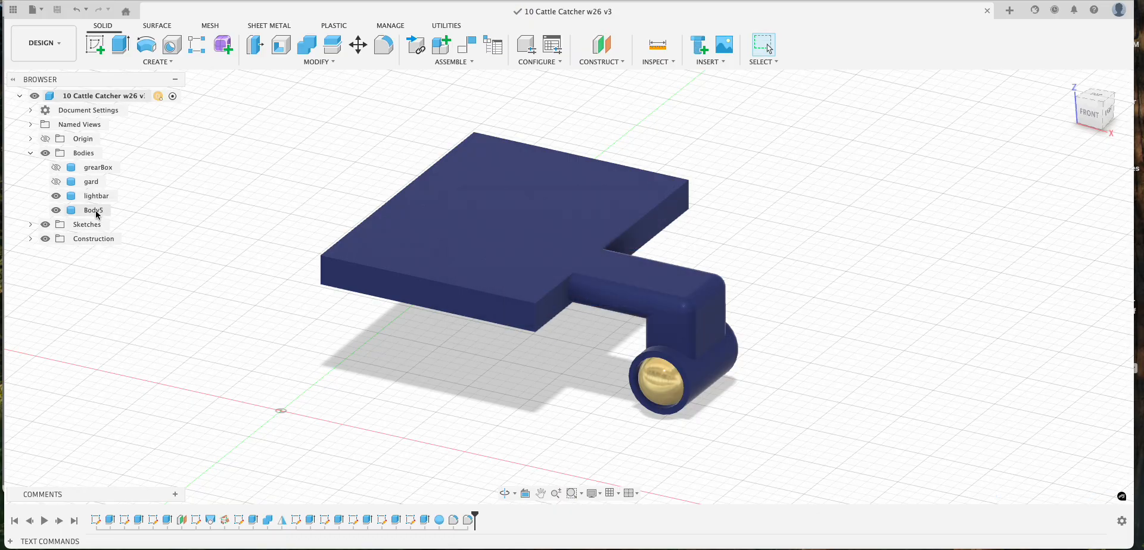
double_click(94, 211)
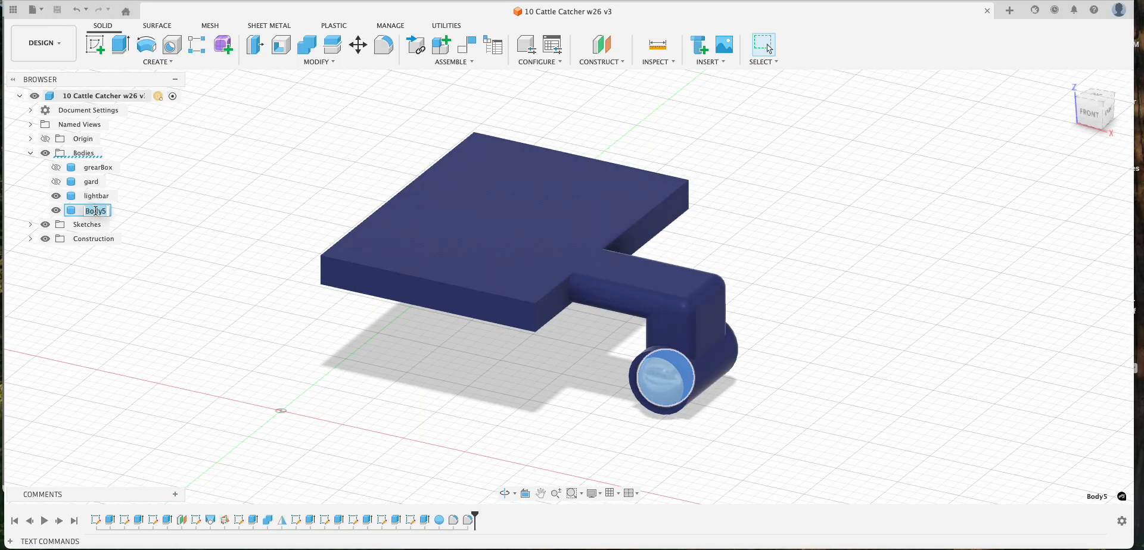
type("light")
key("Return")
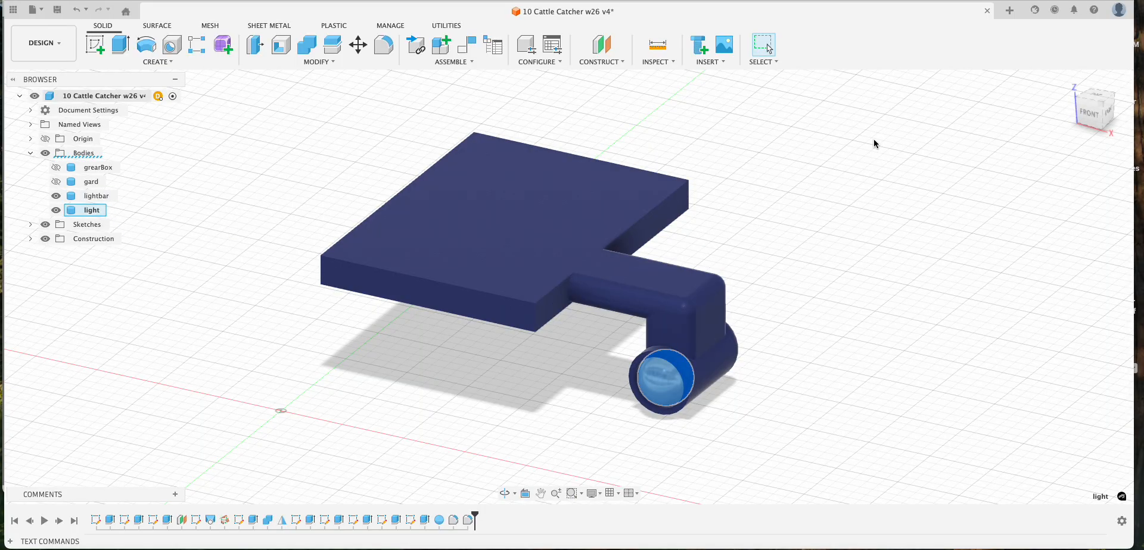
left_click(827, 165)
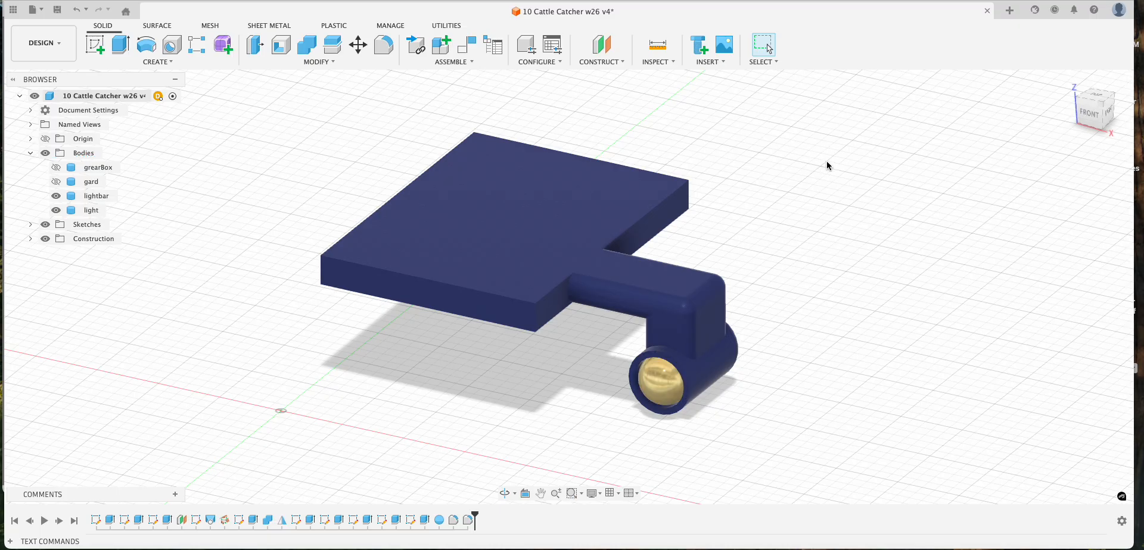
left_click(176, 63)
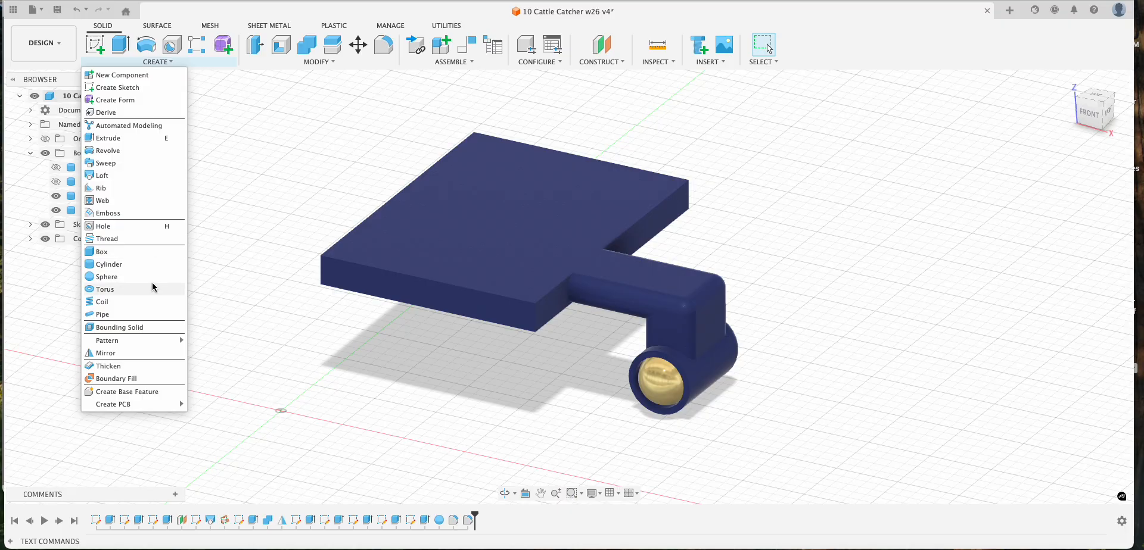
left_click(132, 353)
left_click(589, 207)
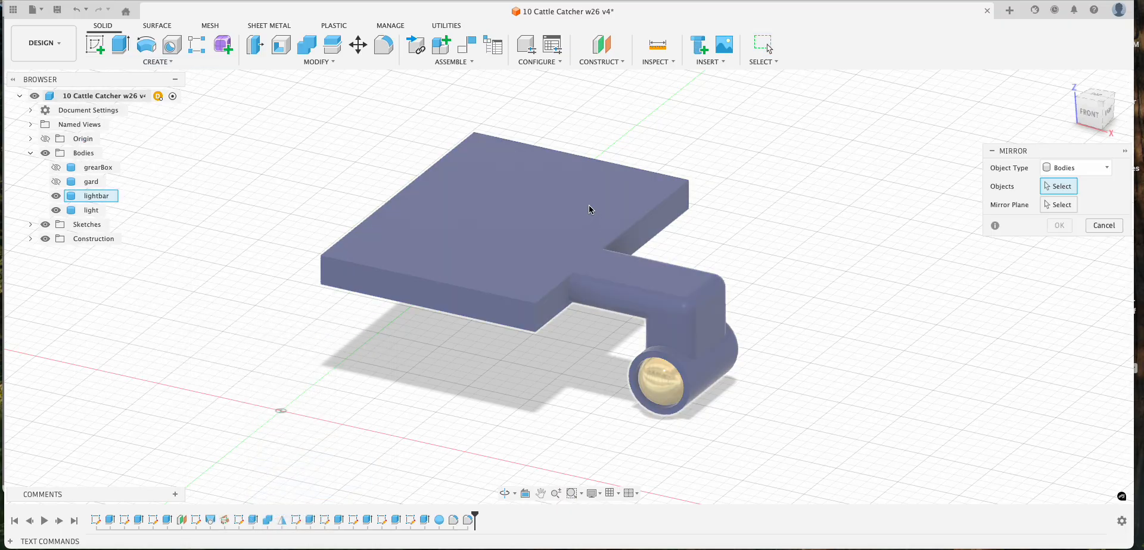
left_click(659, 380)
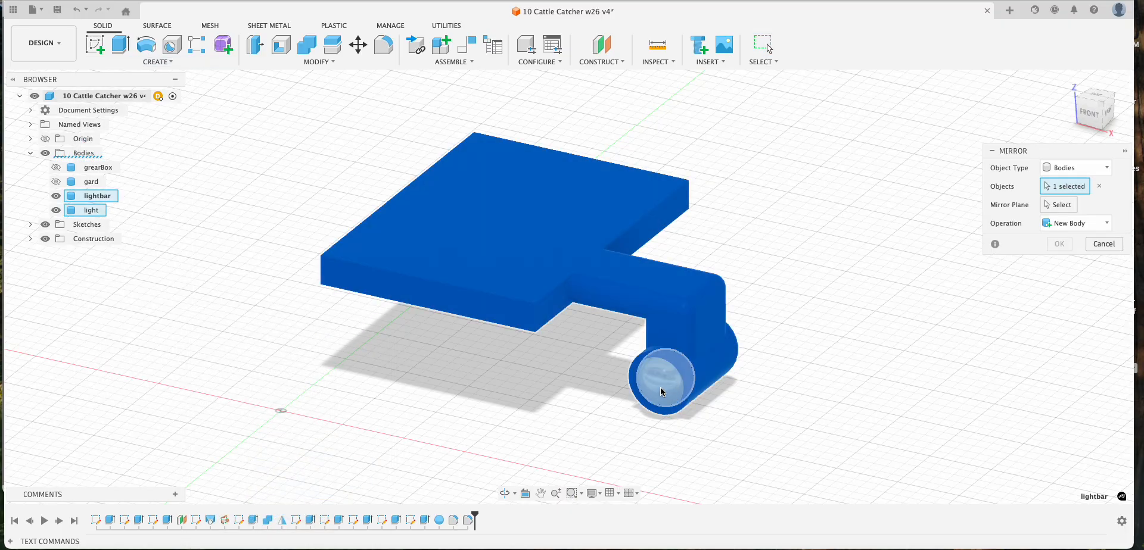
left_click(1058, 207)
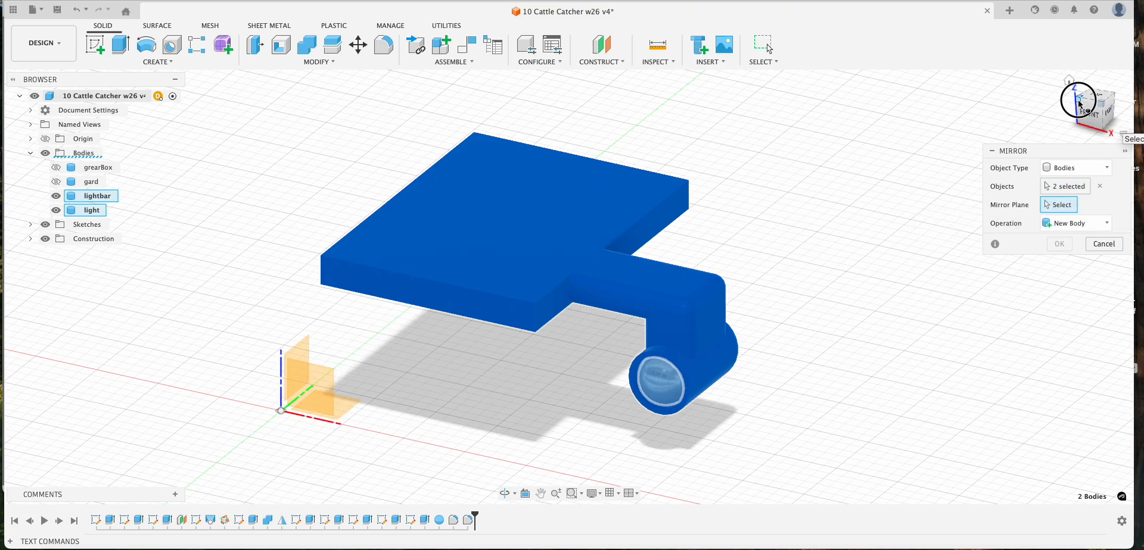
left_click_drag(1079, 103, 18, 103)
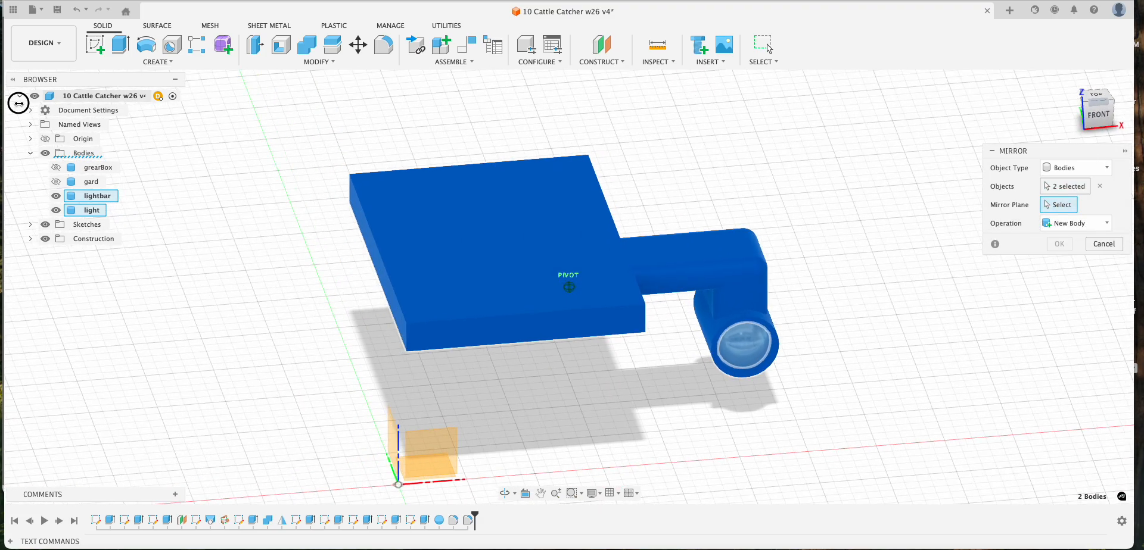
left_click(388, 290)
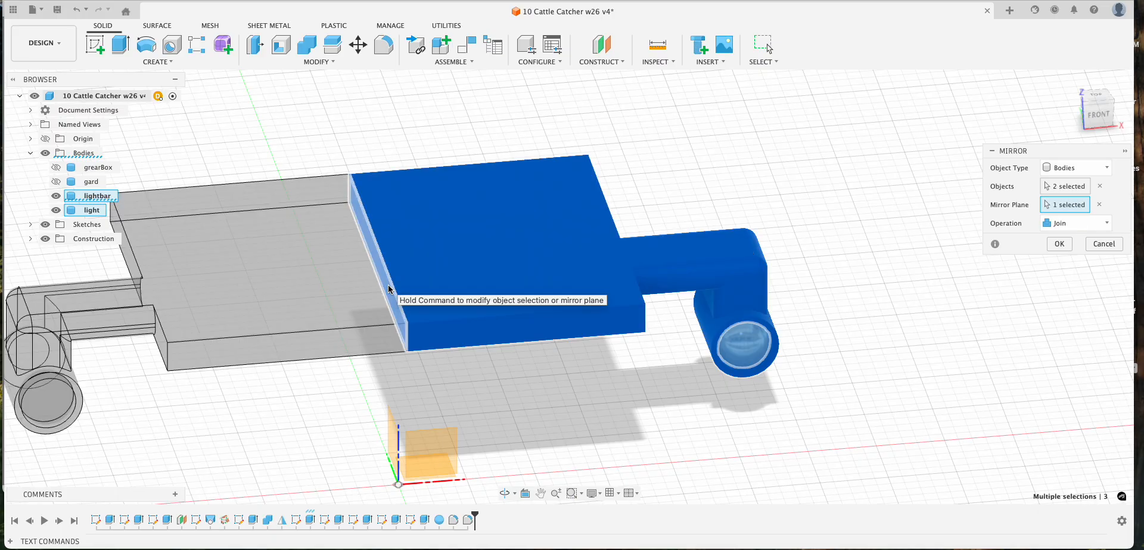
left_click(1105, 247)
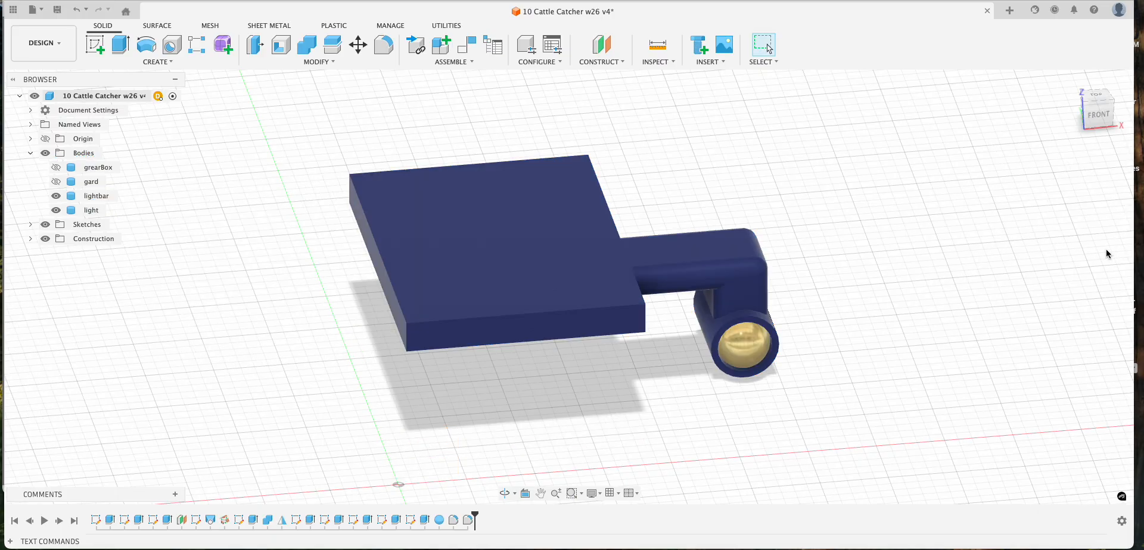
- Construct a midplane between the two opposite side faces of the lightbar's top plate
left_click(603, 62)
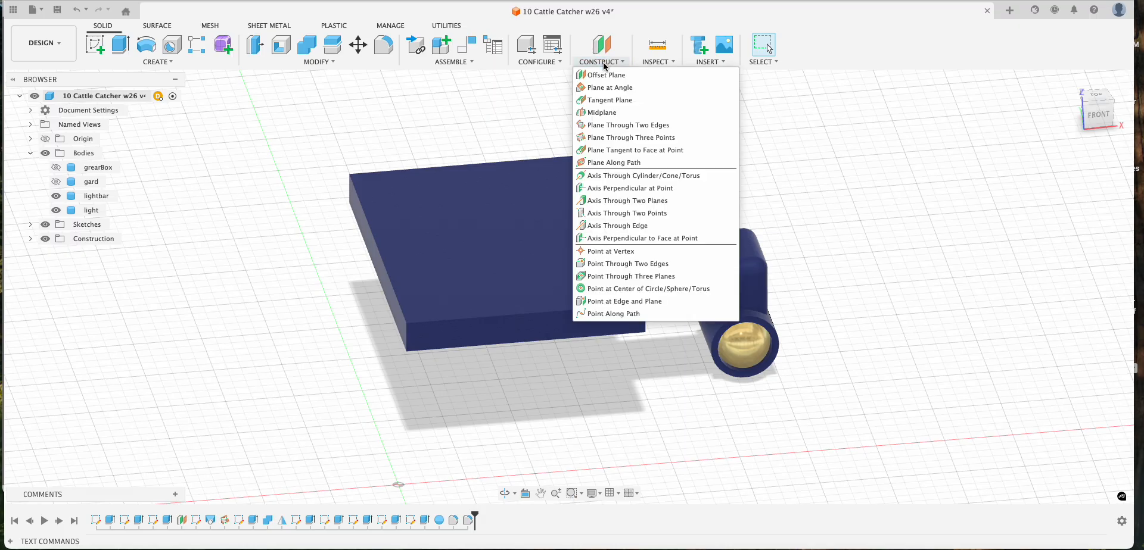
left_click(602, 112)
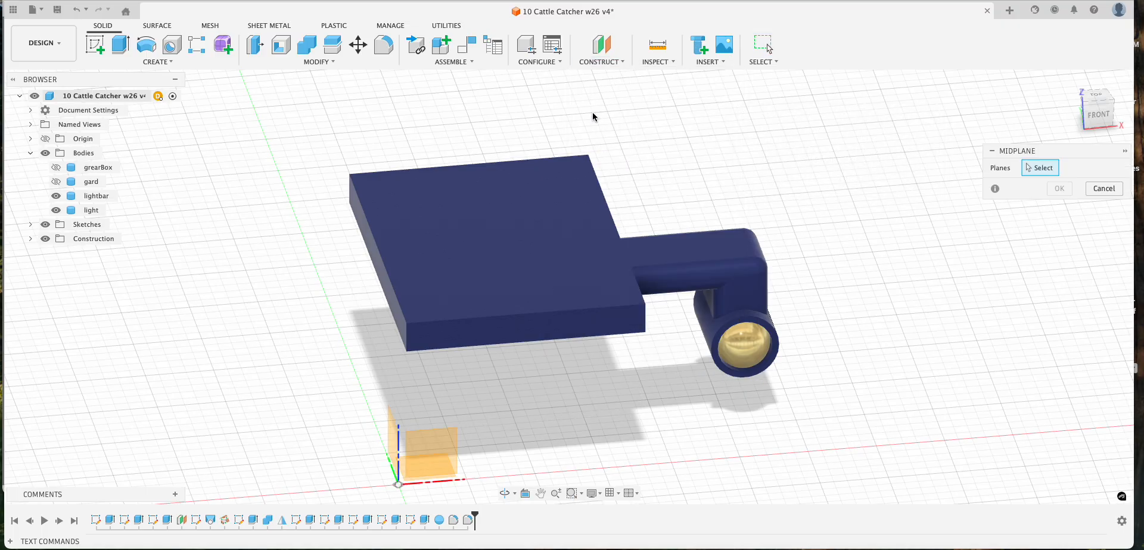
left_click(383, 273)
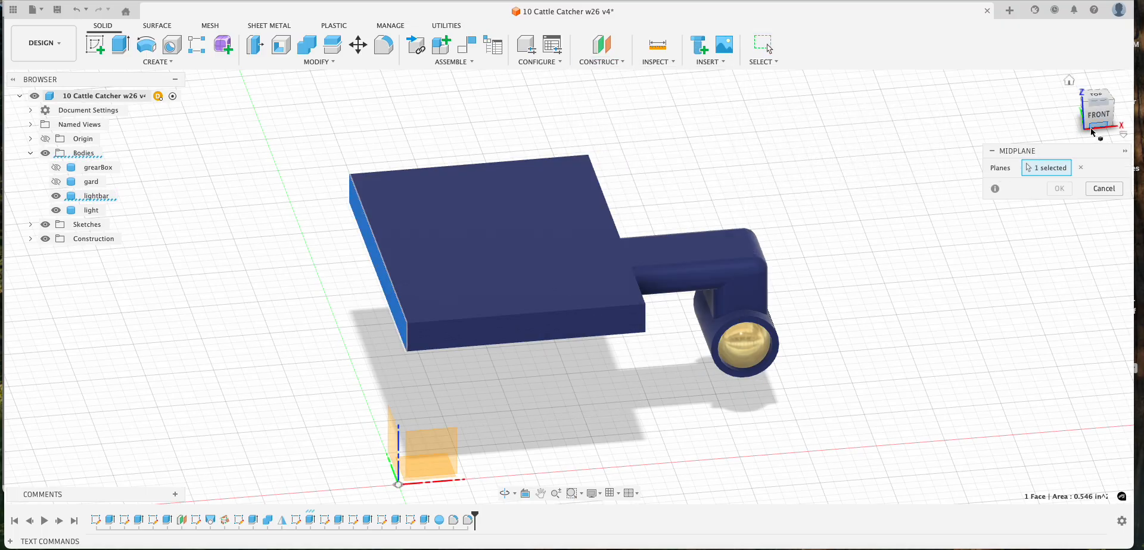
left_click_drag(1090, 122, 1033, 154)
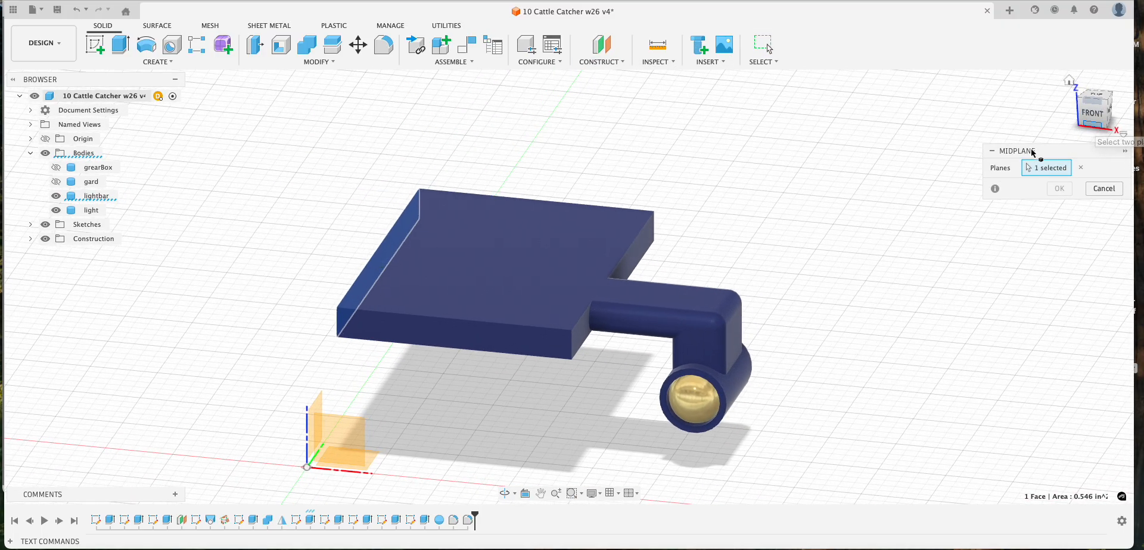
left_click(640, 249)
left_click(1059, 188)
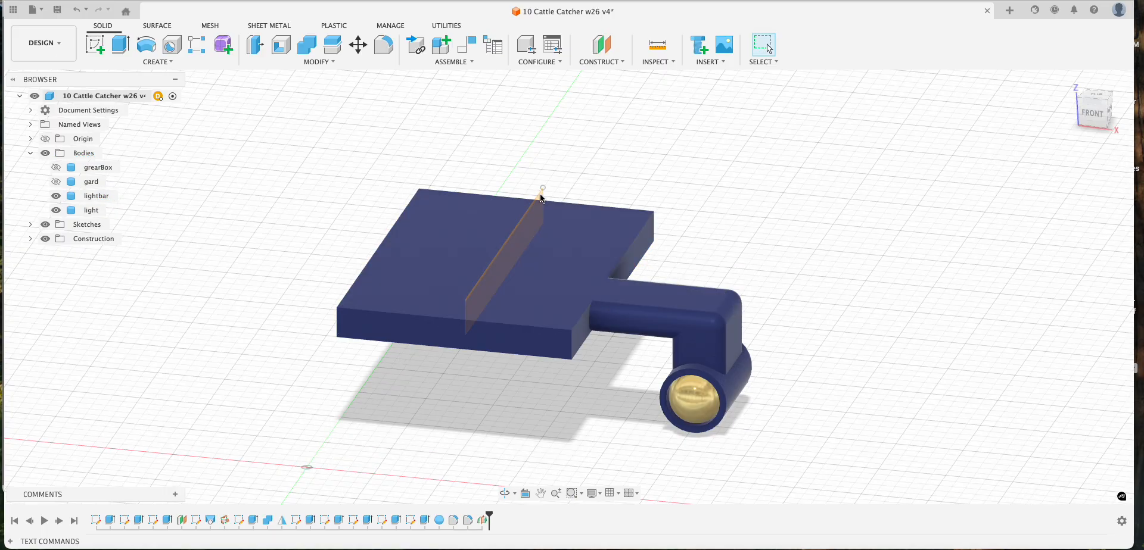
- Mirror the lightbar and light bodies across the top plate's midplane with the Join operation
left_click(158, 62)
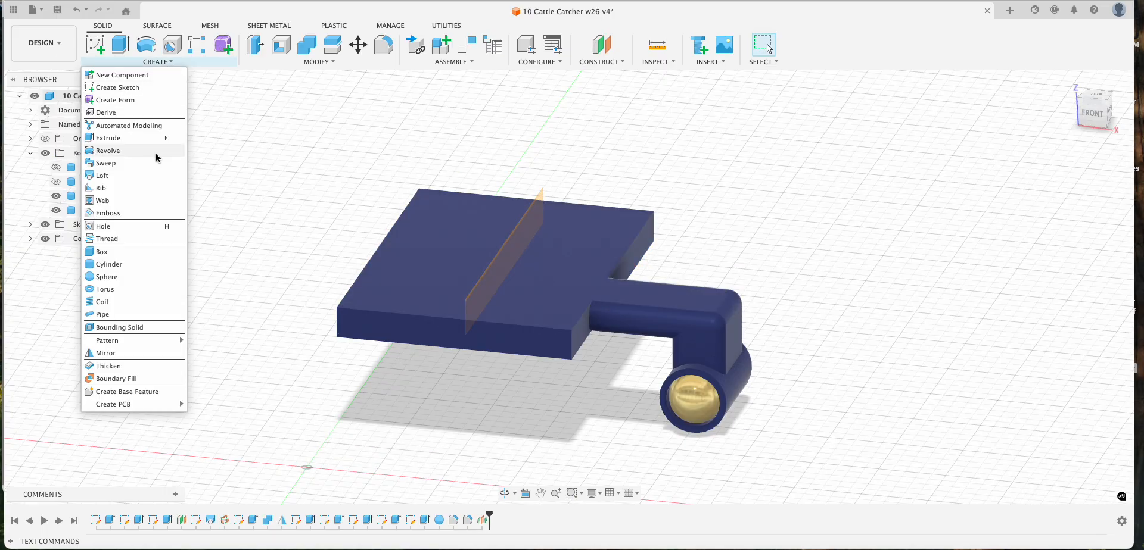
left_click(105, 353)
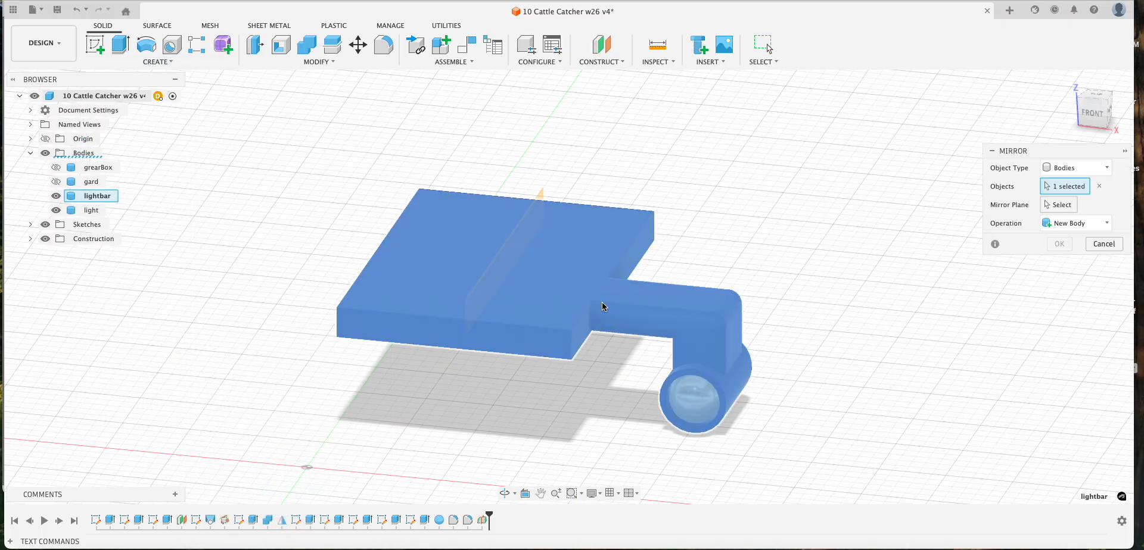
left_click(693, 398)
left_click(1062, 206)
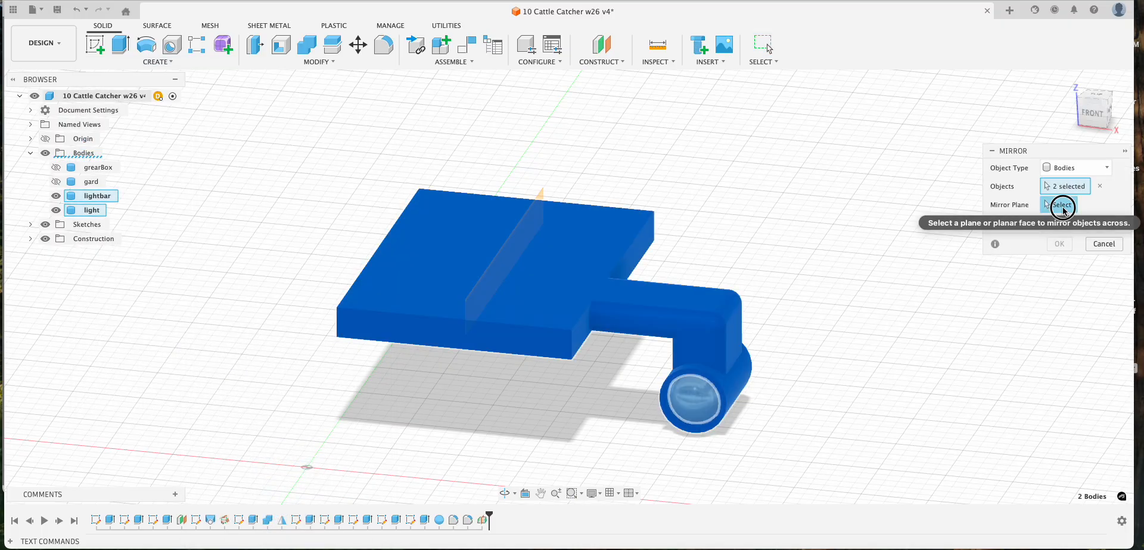
left_click(540, 199)
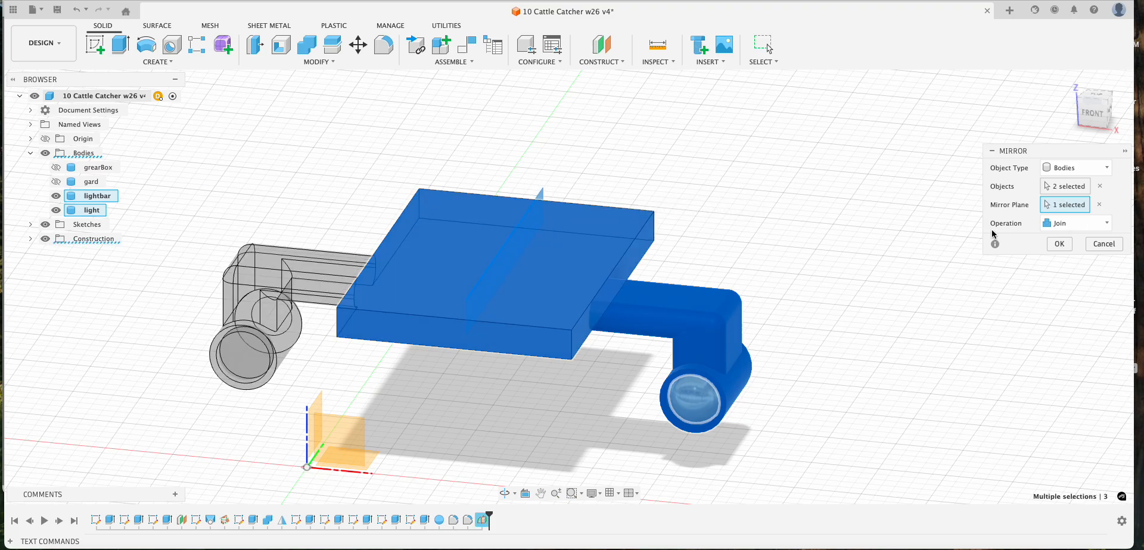
left_click(1060, 244)
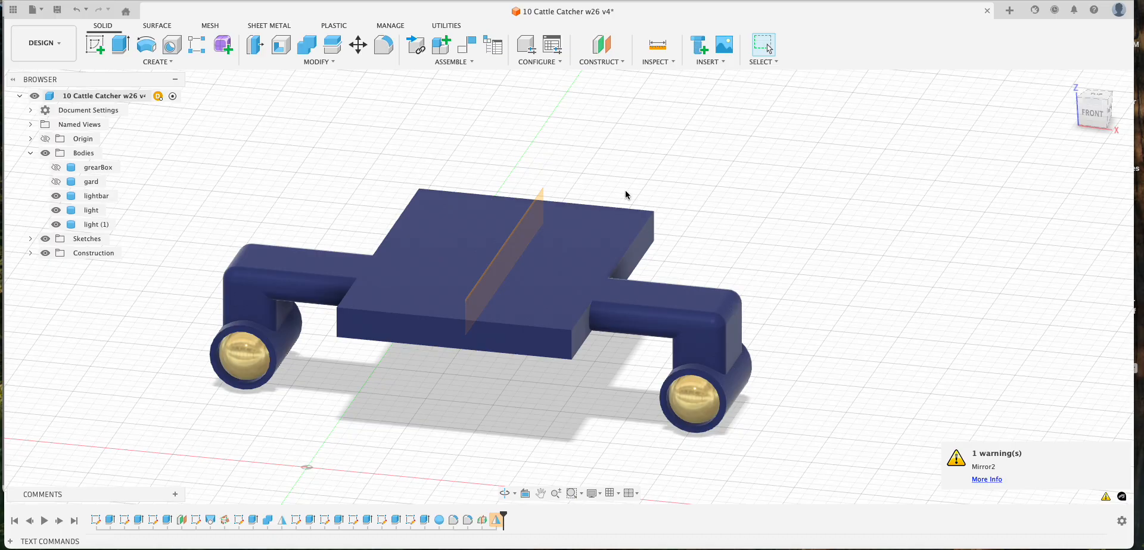
- Show the gard and grearBox bodies in the home view and save a new version with the default description
left_click(56, 181)
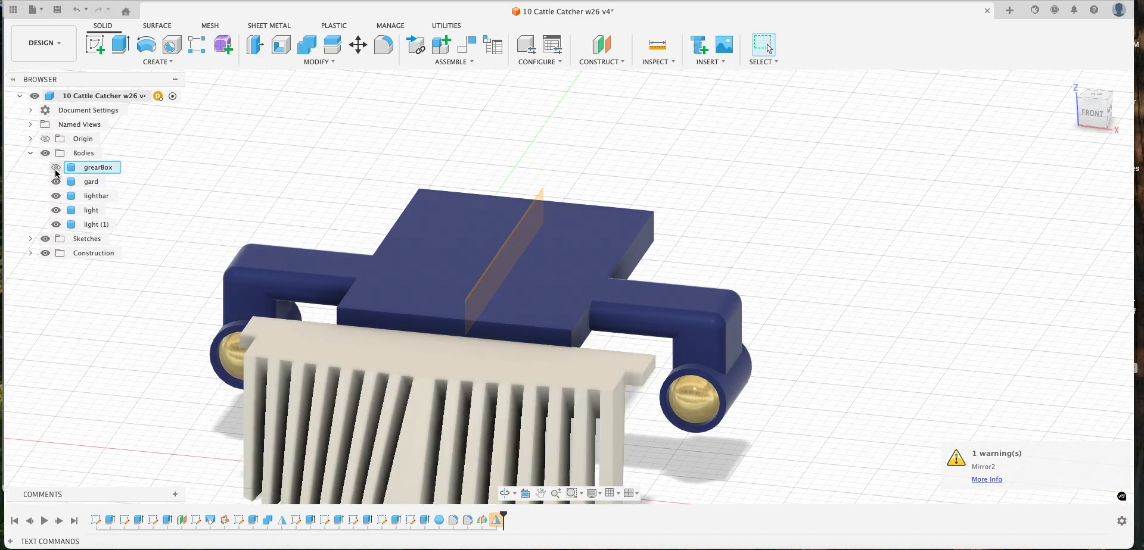
left_click(56, 167)
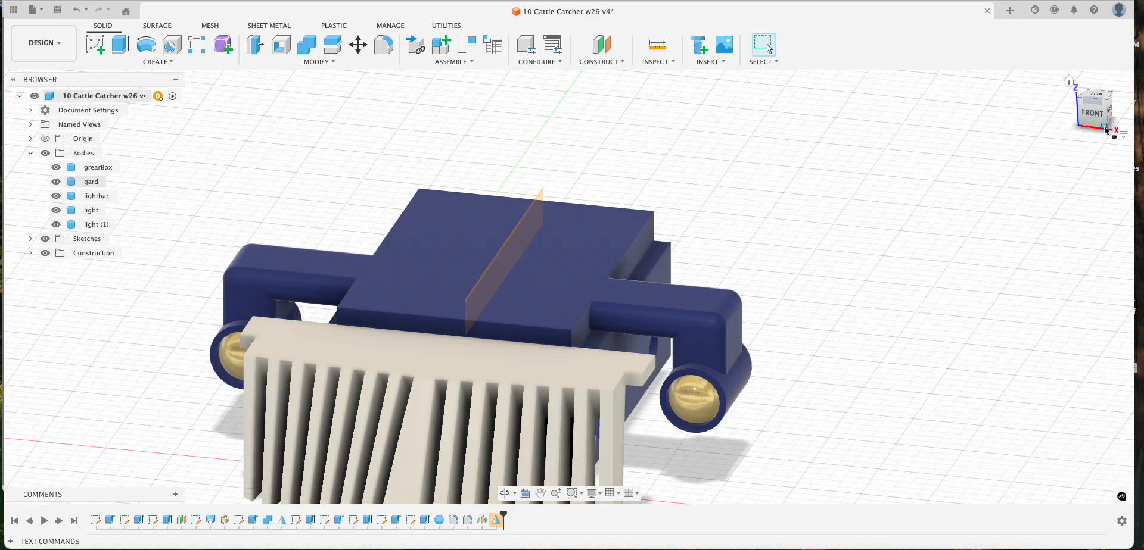
mouse_move(1092, 111)
left_mouse_down()
mouse_move(756, 110)
mouse_move(1025, 126)
mouse_move(1085, 102)
left_mouse_up()
left_click(1070, 86)
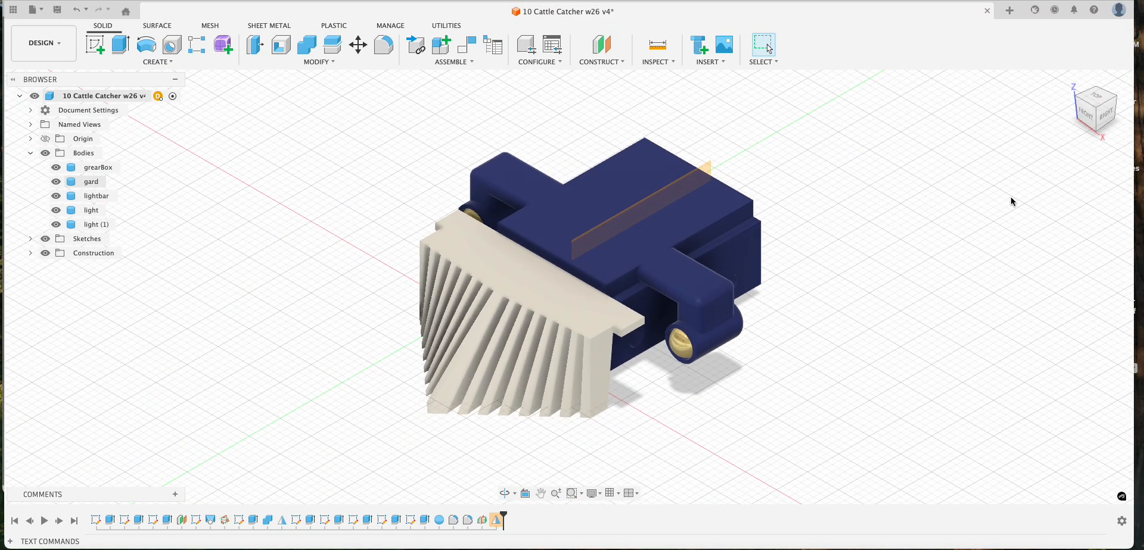
key("super+s")
left_click(572, 298)
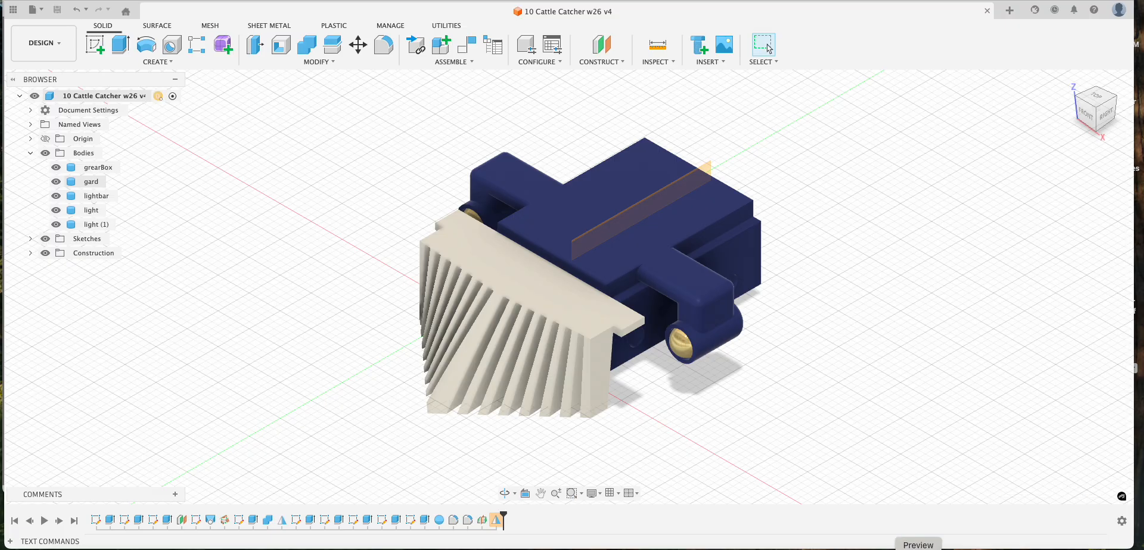
- Consult the Cattle Catcher PDF drawing in Preview for the top pin, return to the Fusion model and hide construction plane Plane3
left_click(918, 549)
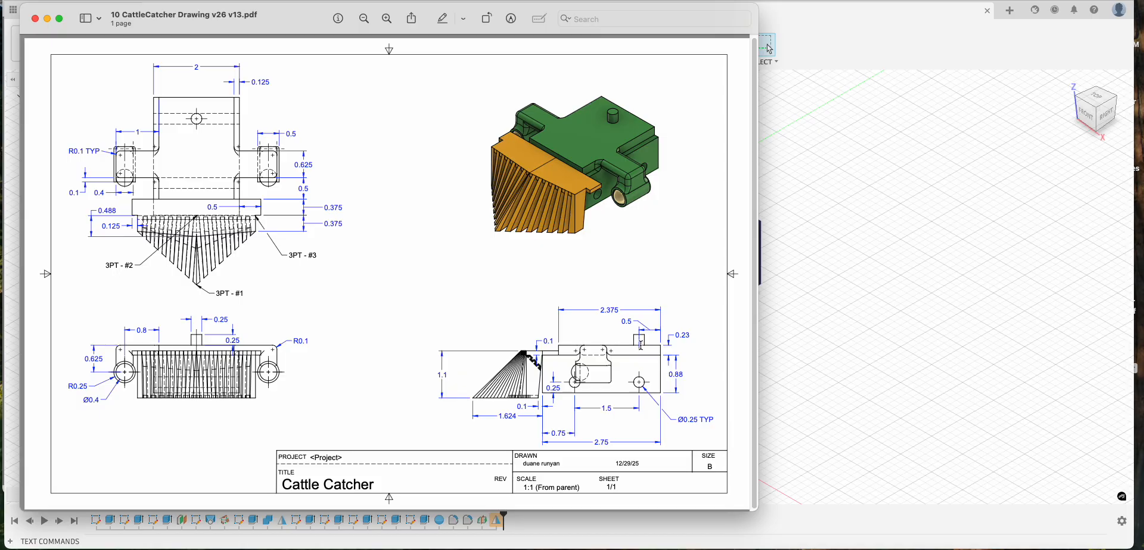
left_click(813, 268)
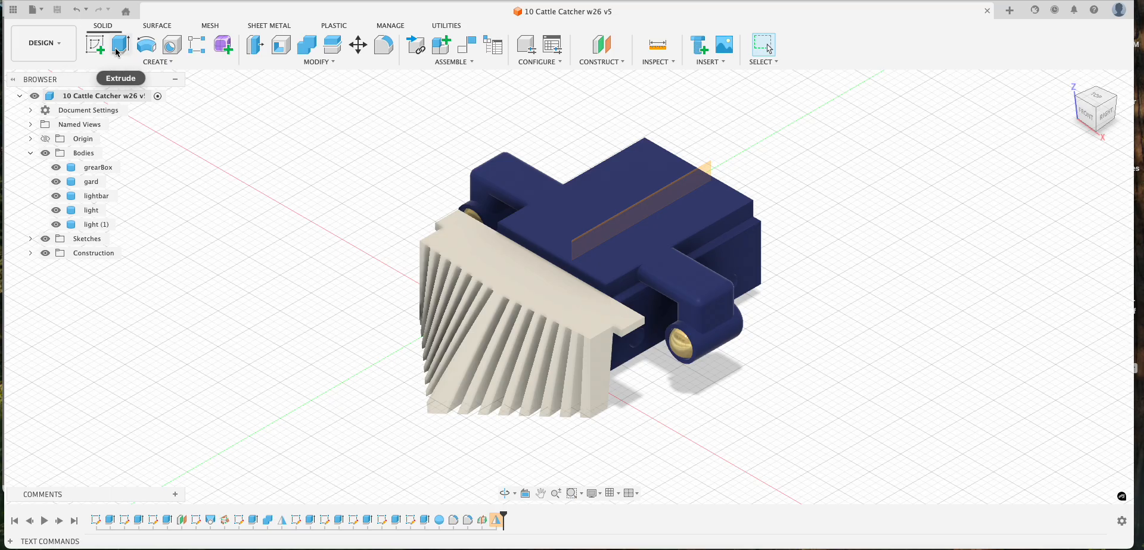
left_click(95, 44)
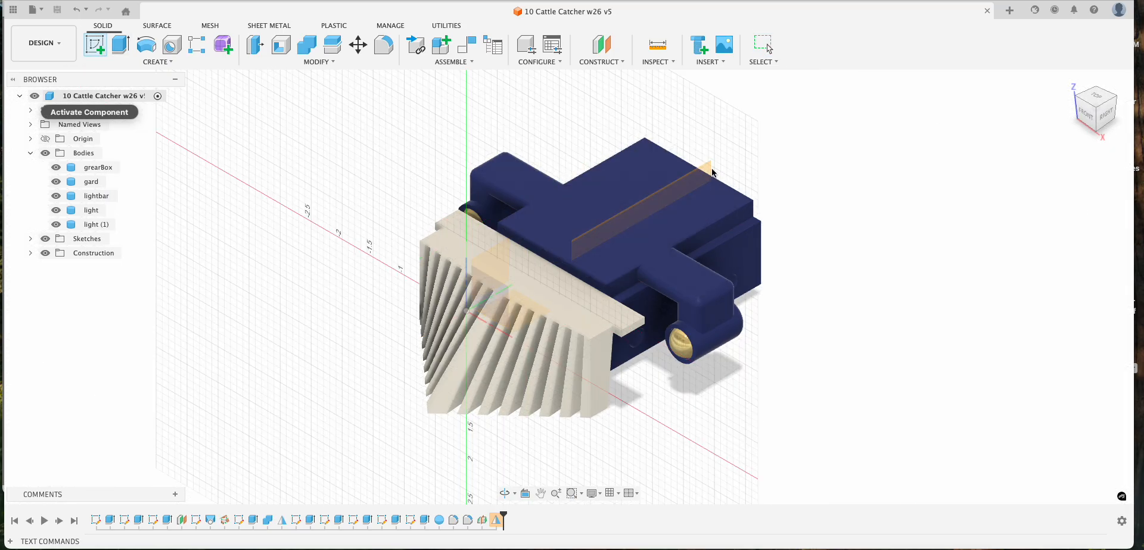
left_click(30, 253)
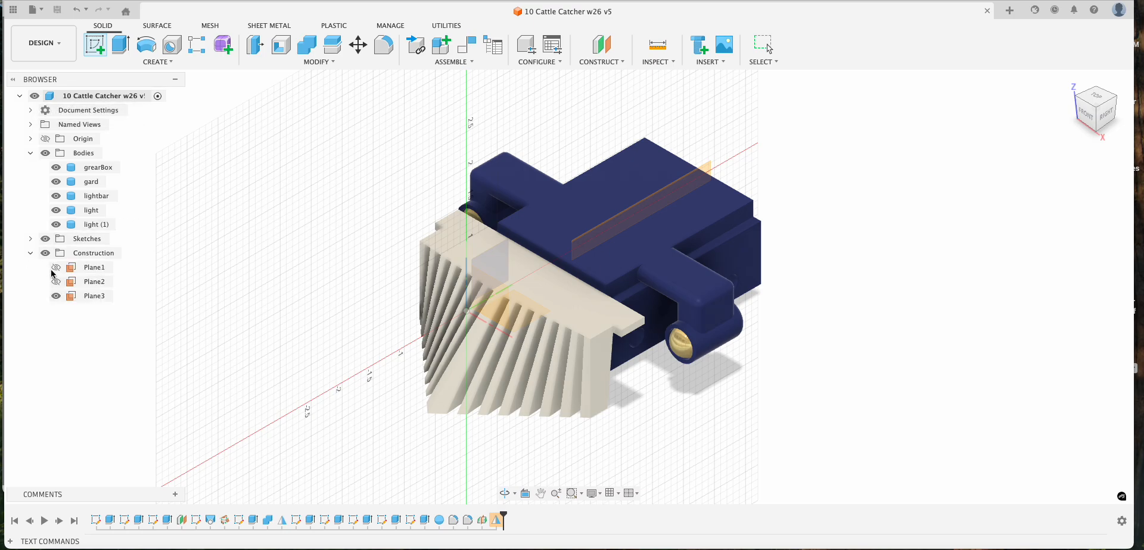
left_click(56, 296)
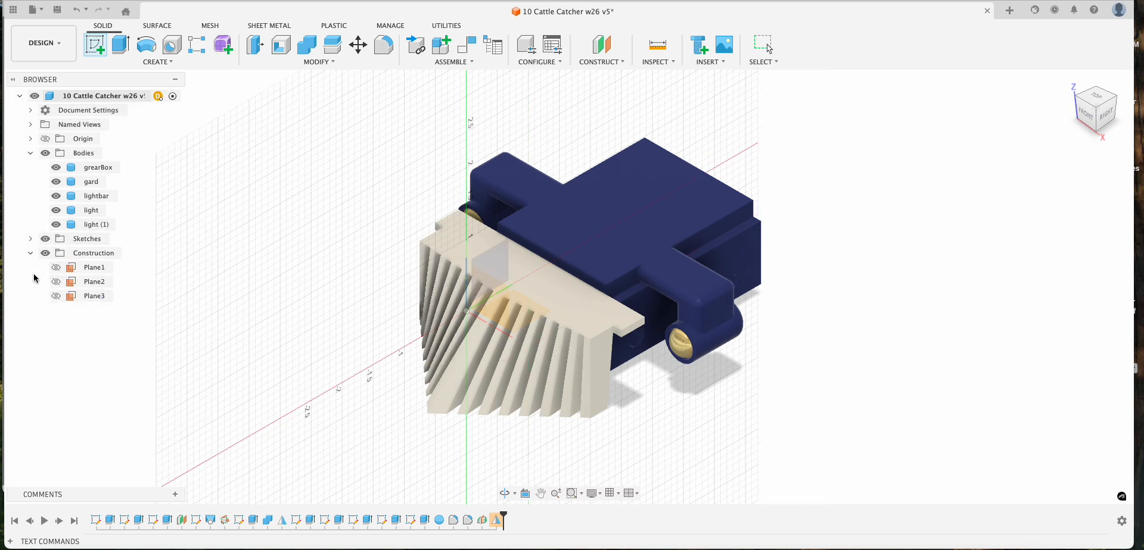
left_click(30, 253)
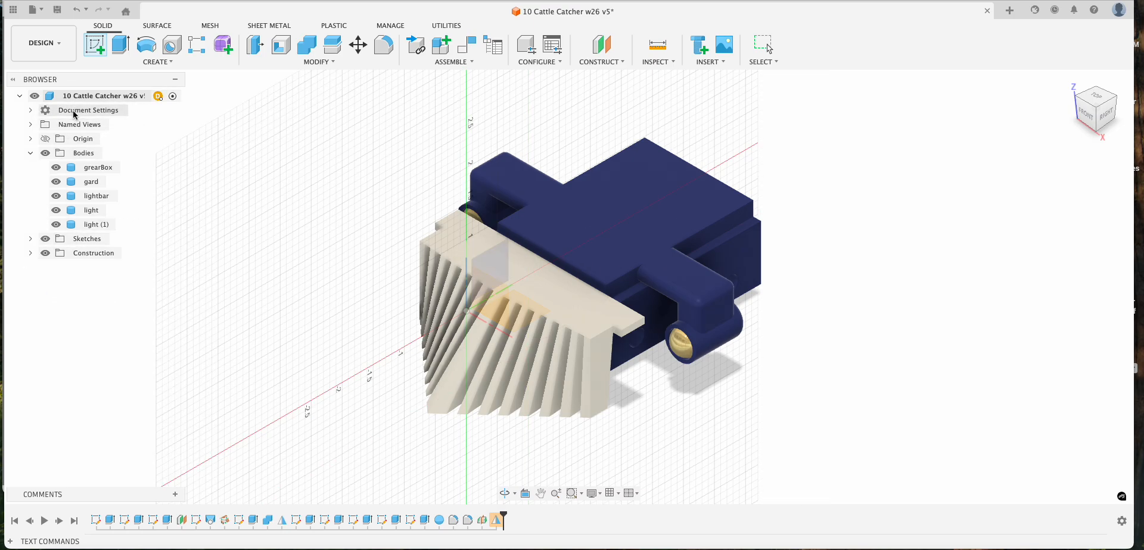
- Sketch a 0.25 in diameter circle on the lightbar's top face, aligned with the rear edge's midpoint and set in from that edge
left_click(96, 46)
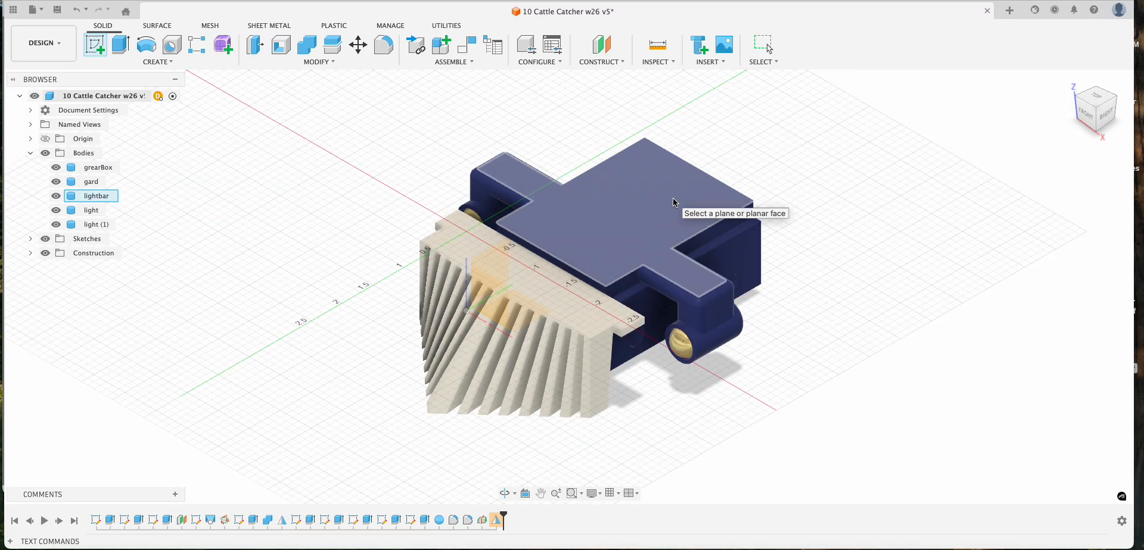
left_click(675, 203)
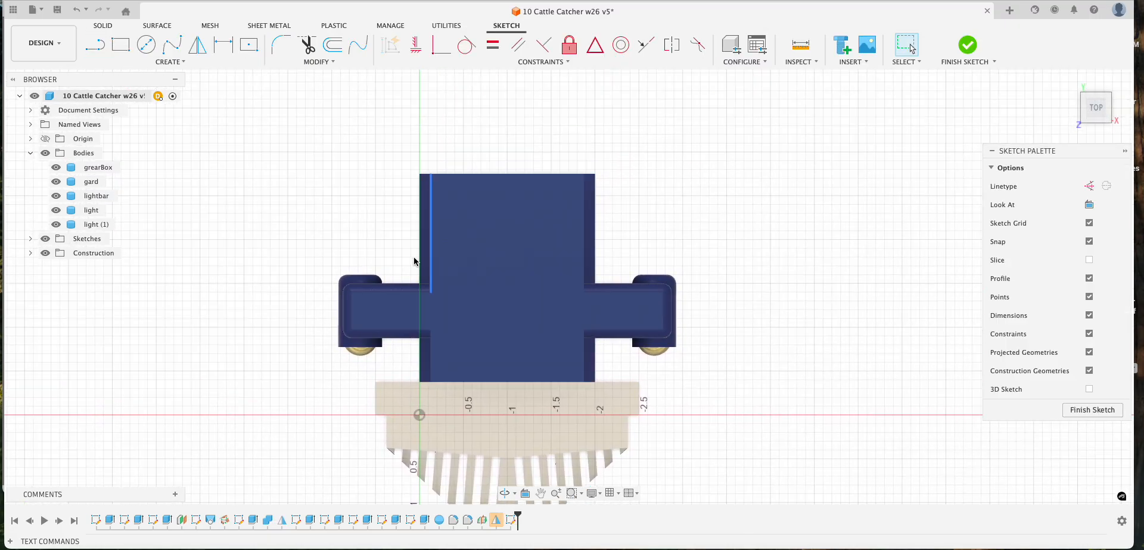
left_click(146, 44)
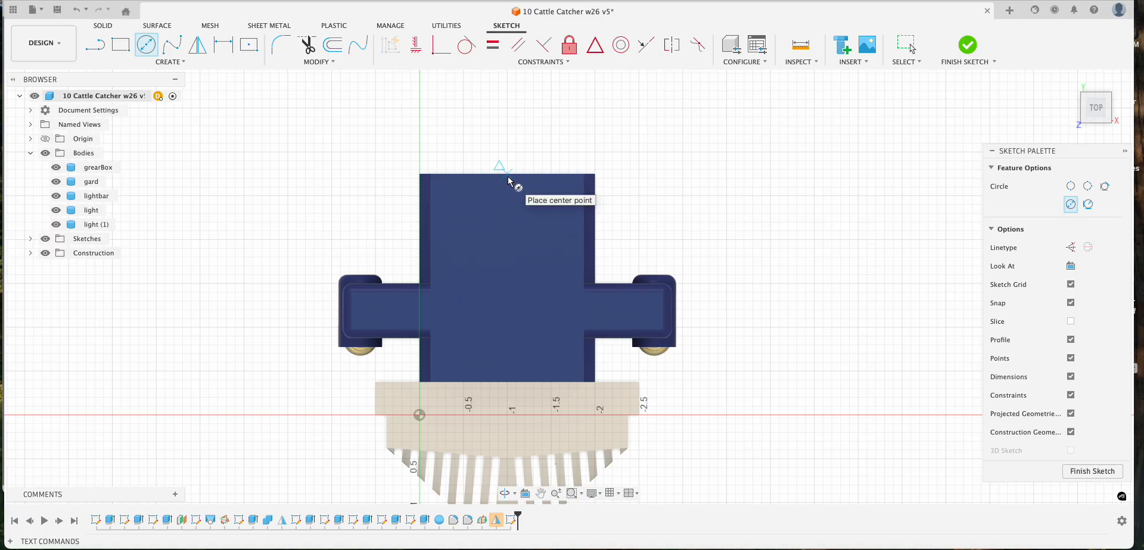
left_click(506, 222)
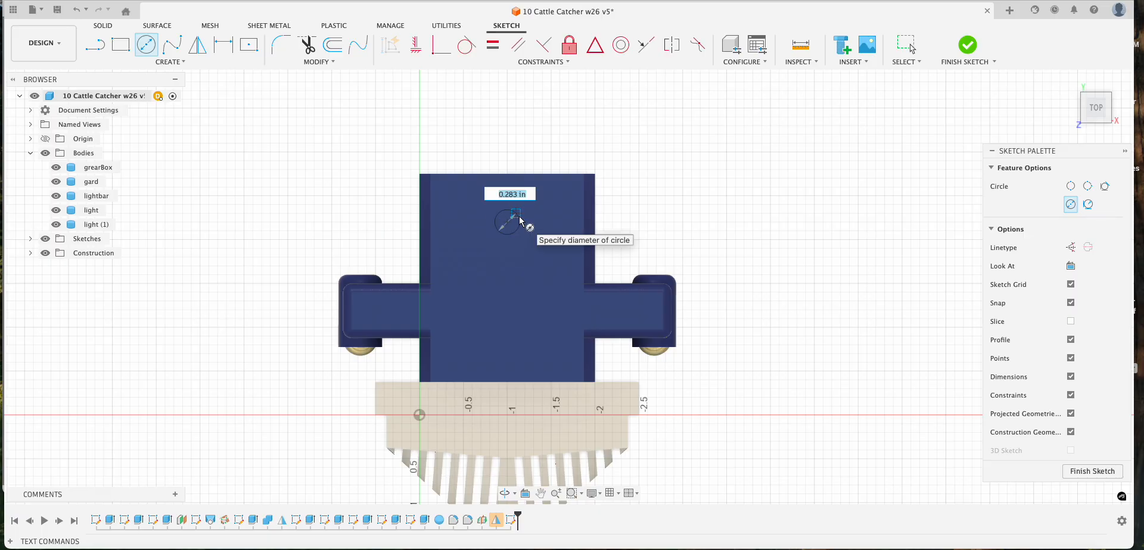
type(".25")
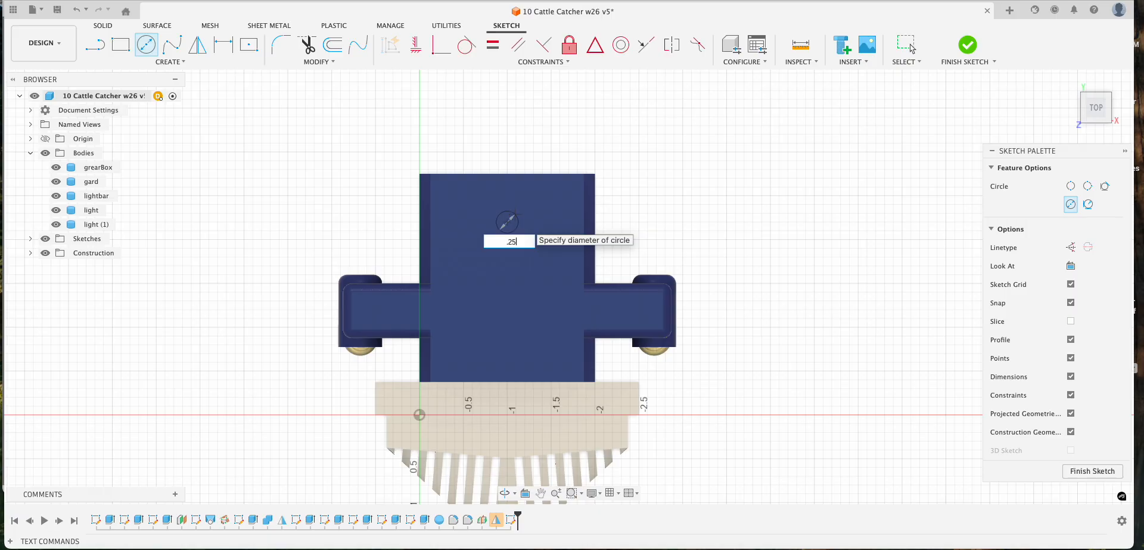
key("Return")
key("Escape")
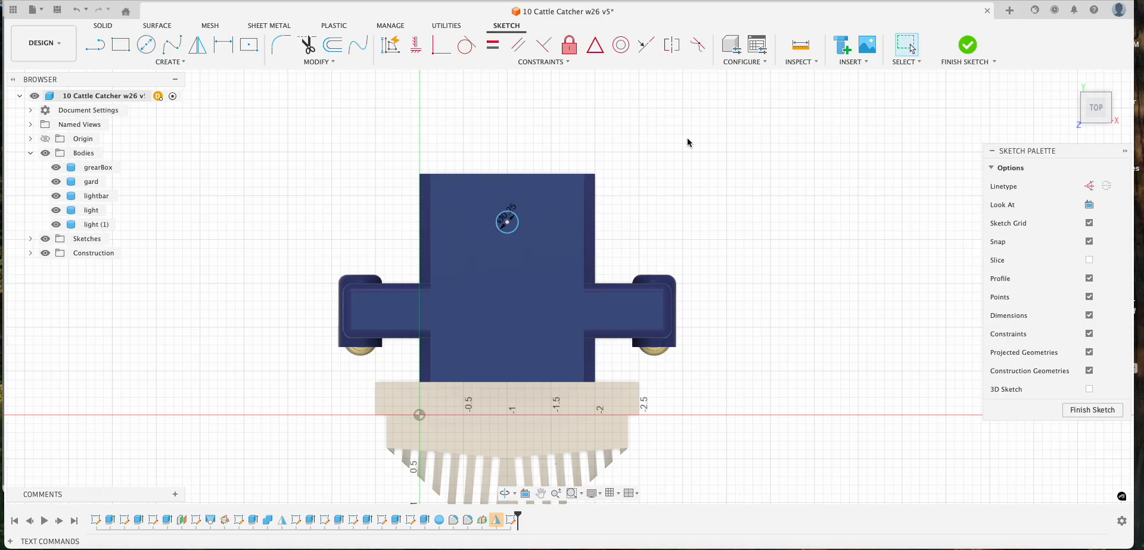
left_click(968, 47)
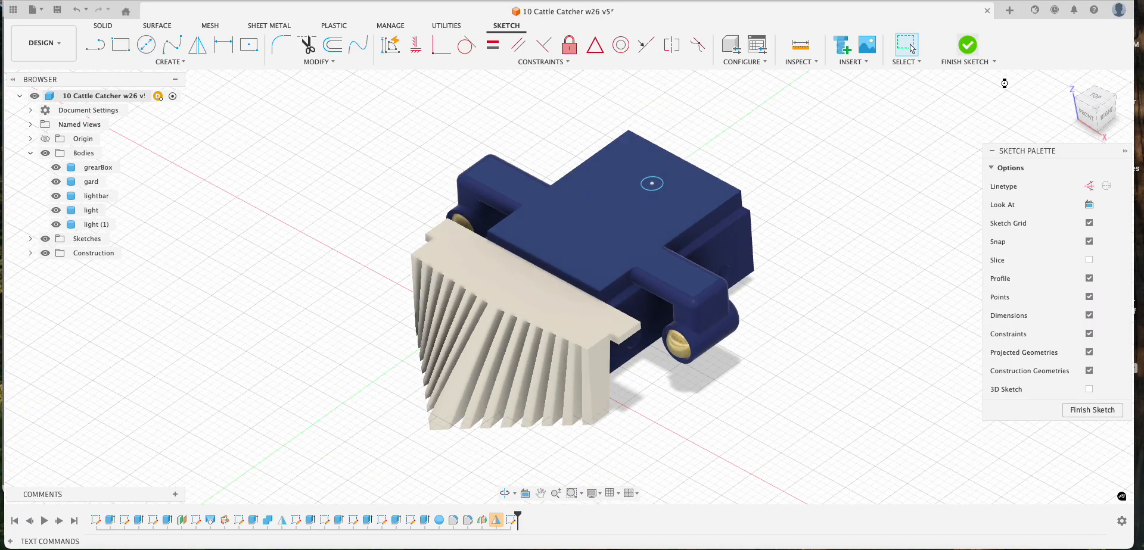
- Extrude the circle upward 0.25 in as a pin joined to the lightbar
left_click(120, 45)
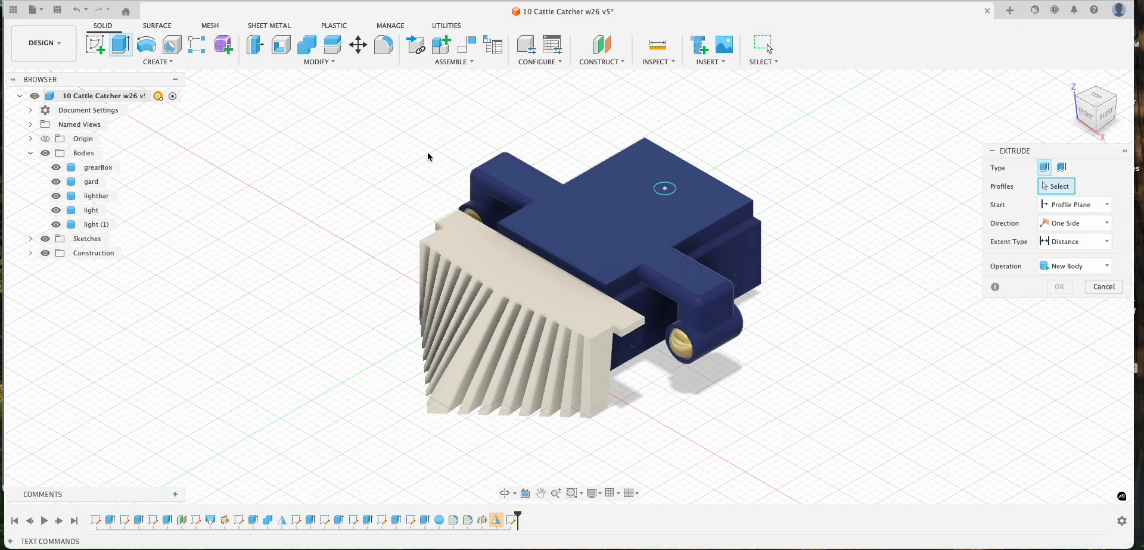
left_click(664, 189)
type(".25")
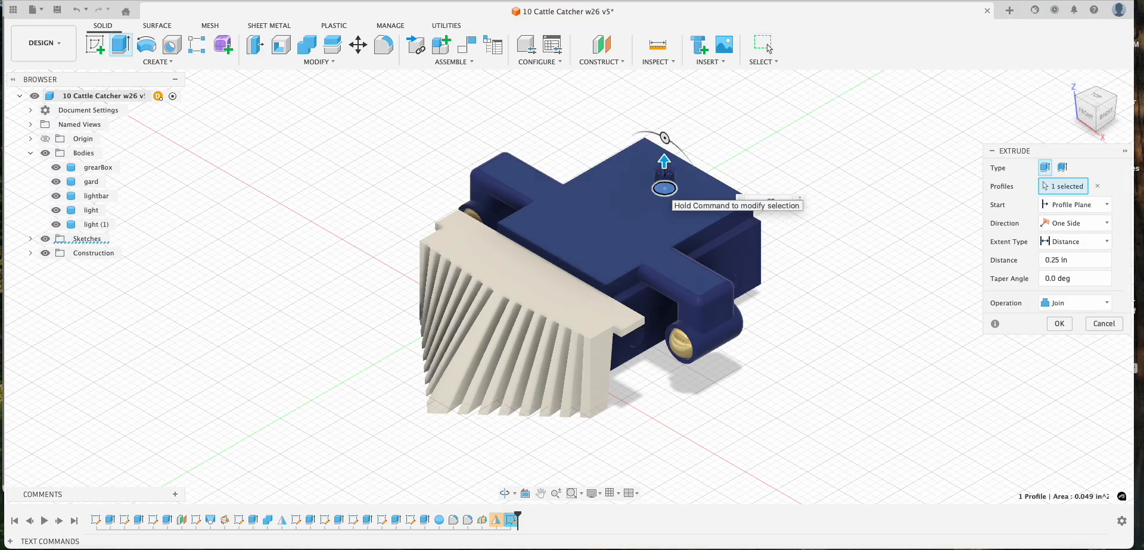
key("Return")
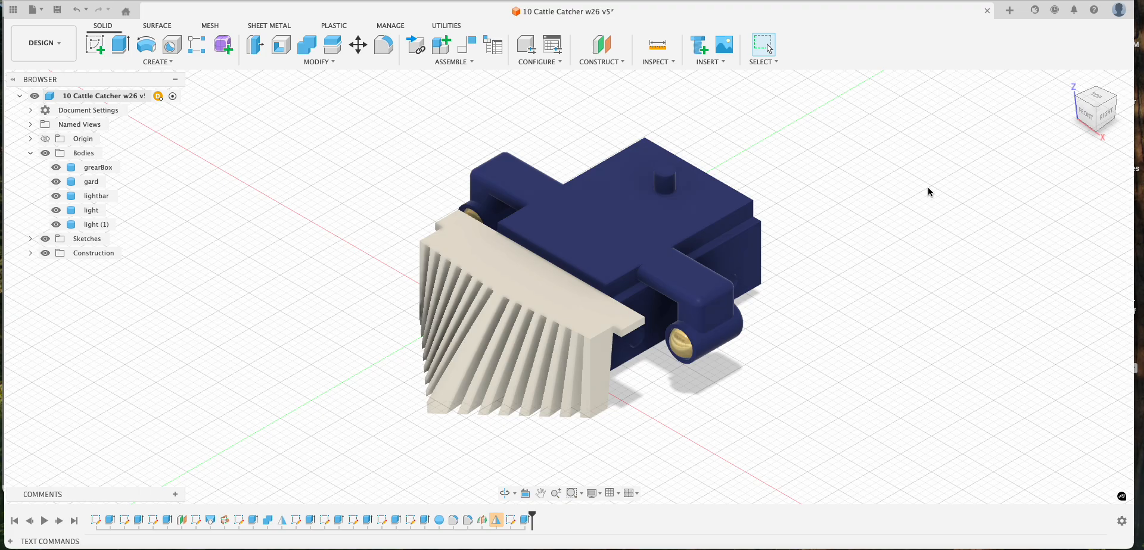
- Save a new version of the design with the default description and switch to the PDF drawing in Preview
key("super+s")
left_click(568, 298)
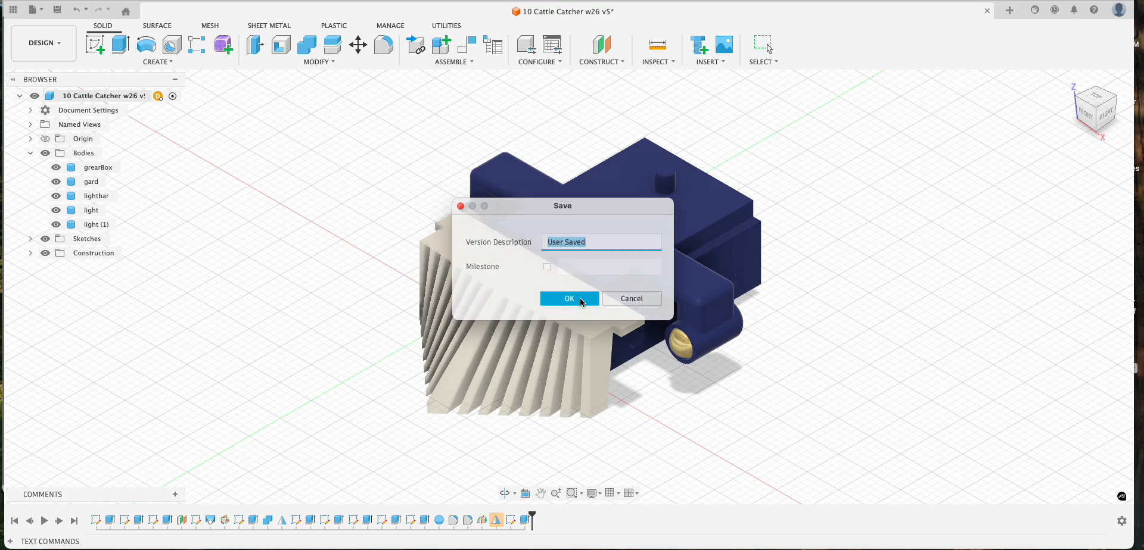
left_click(918, 539)
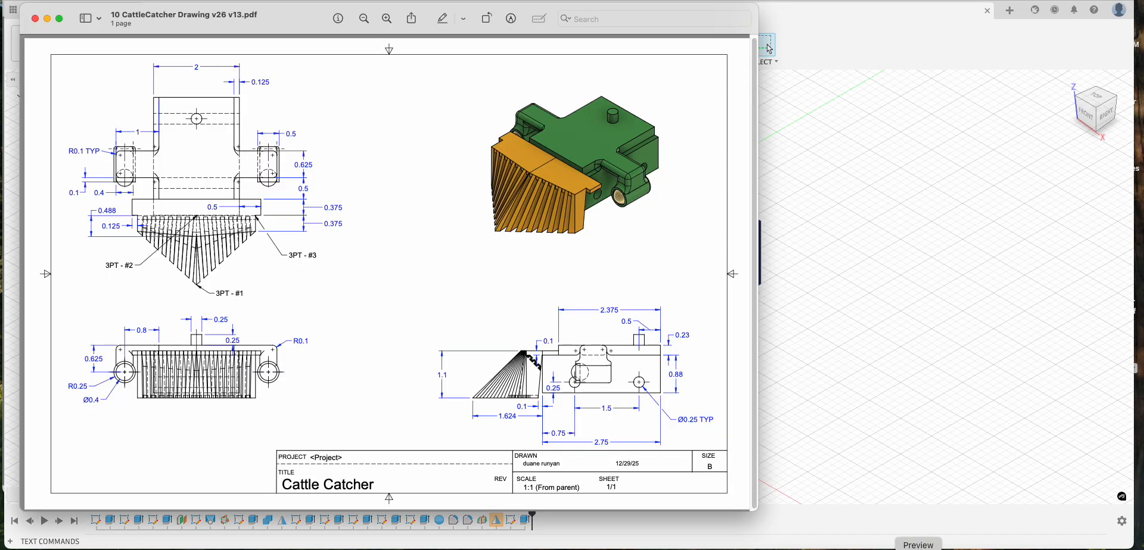